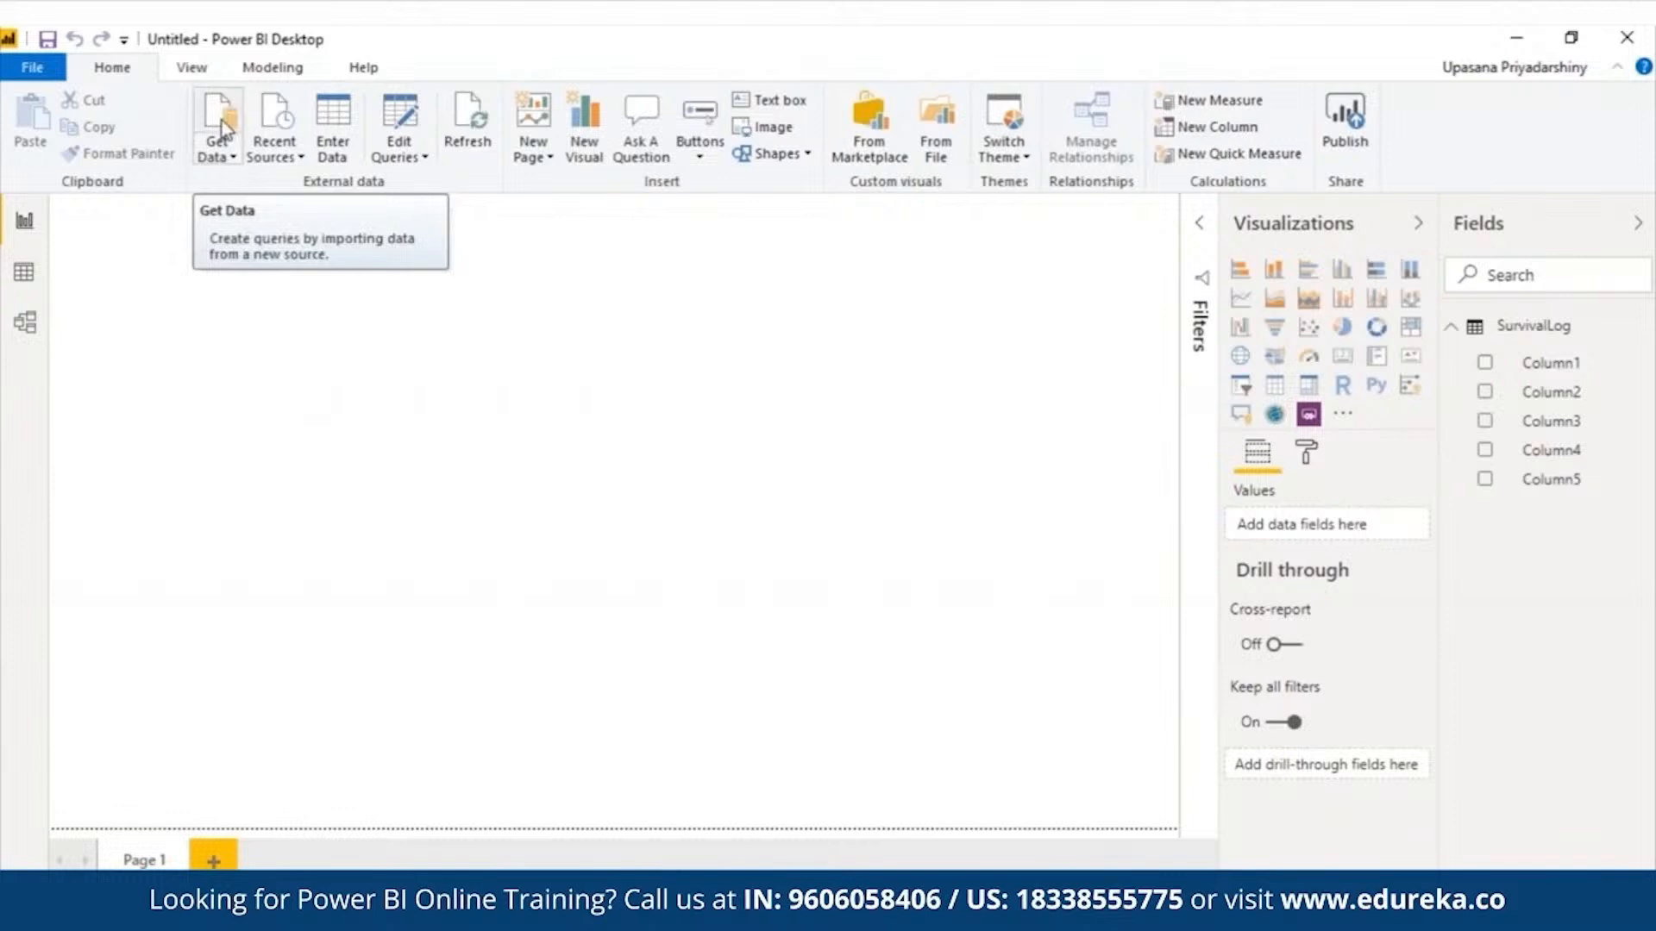
# - Create a blank query from the Other category of data sources
pyautogui.click(220, 121)
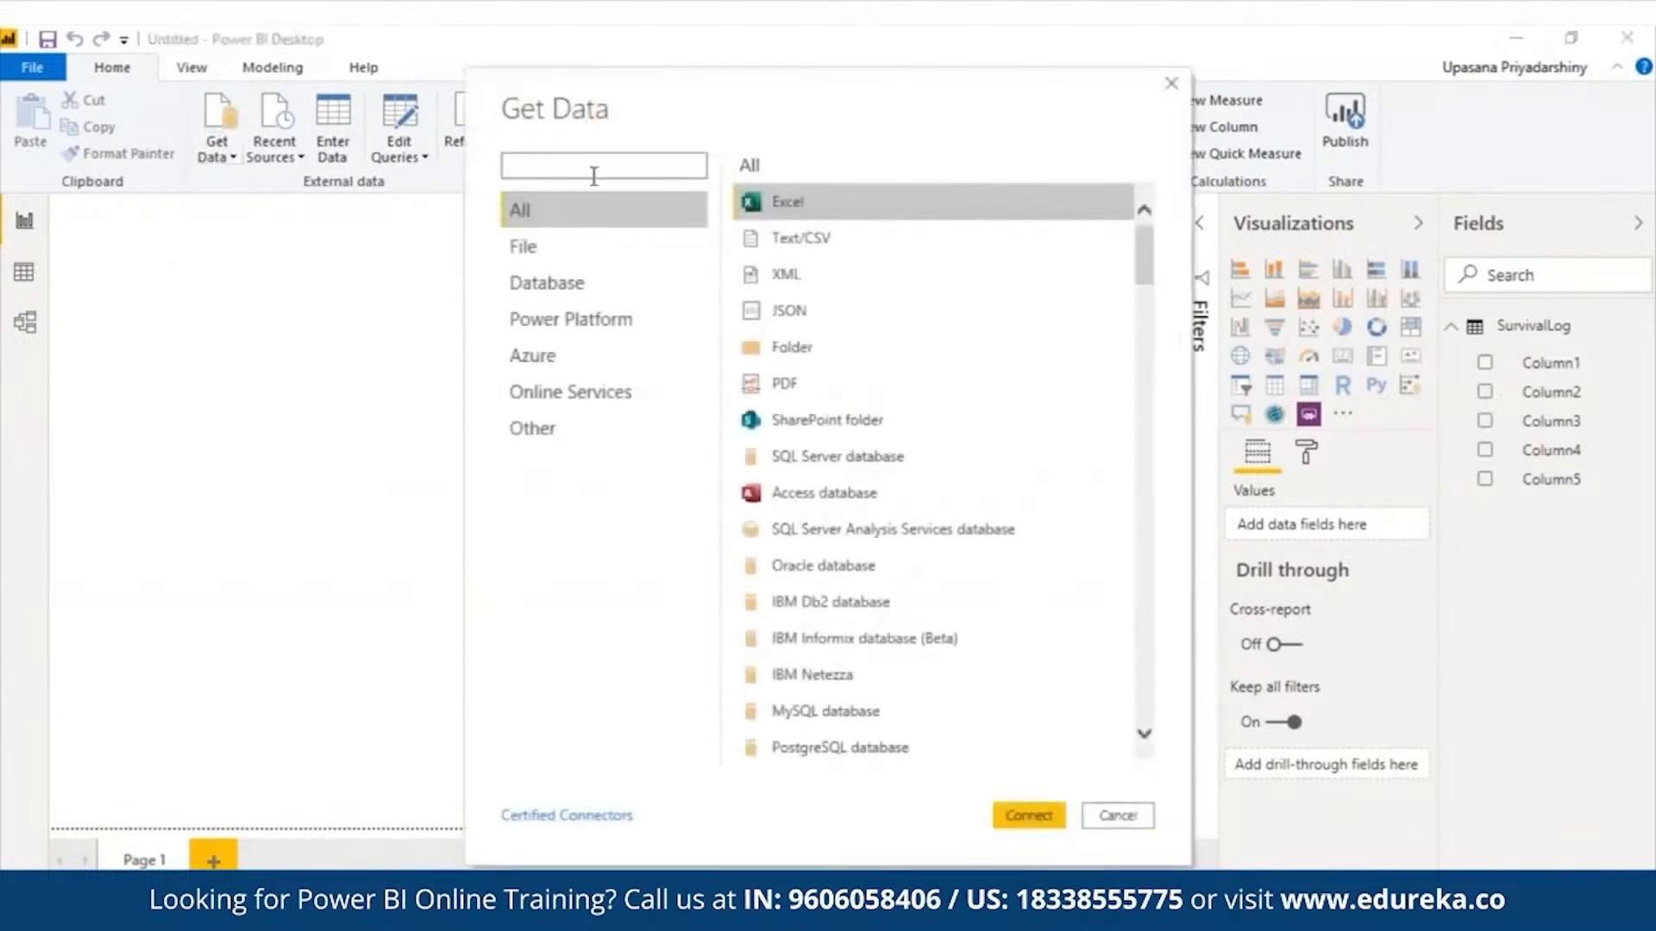
pyautogui.click(557, 429)
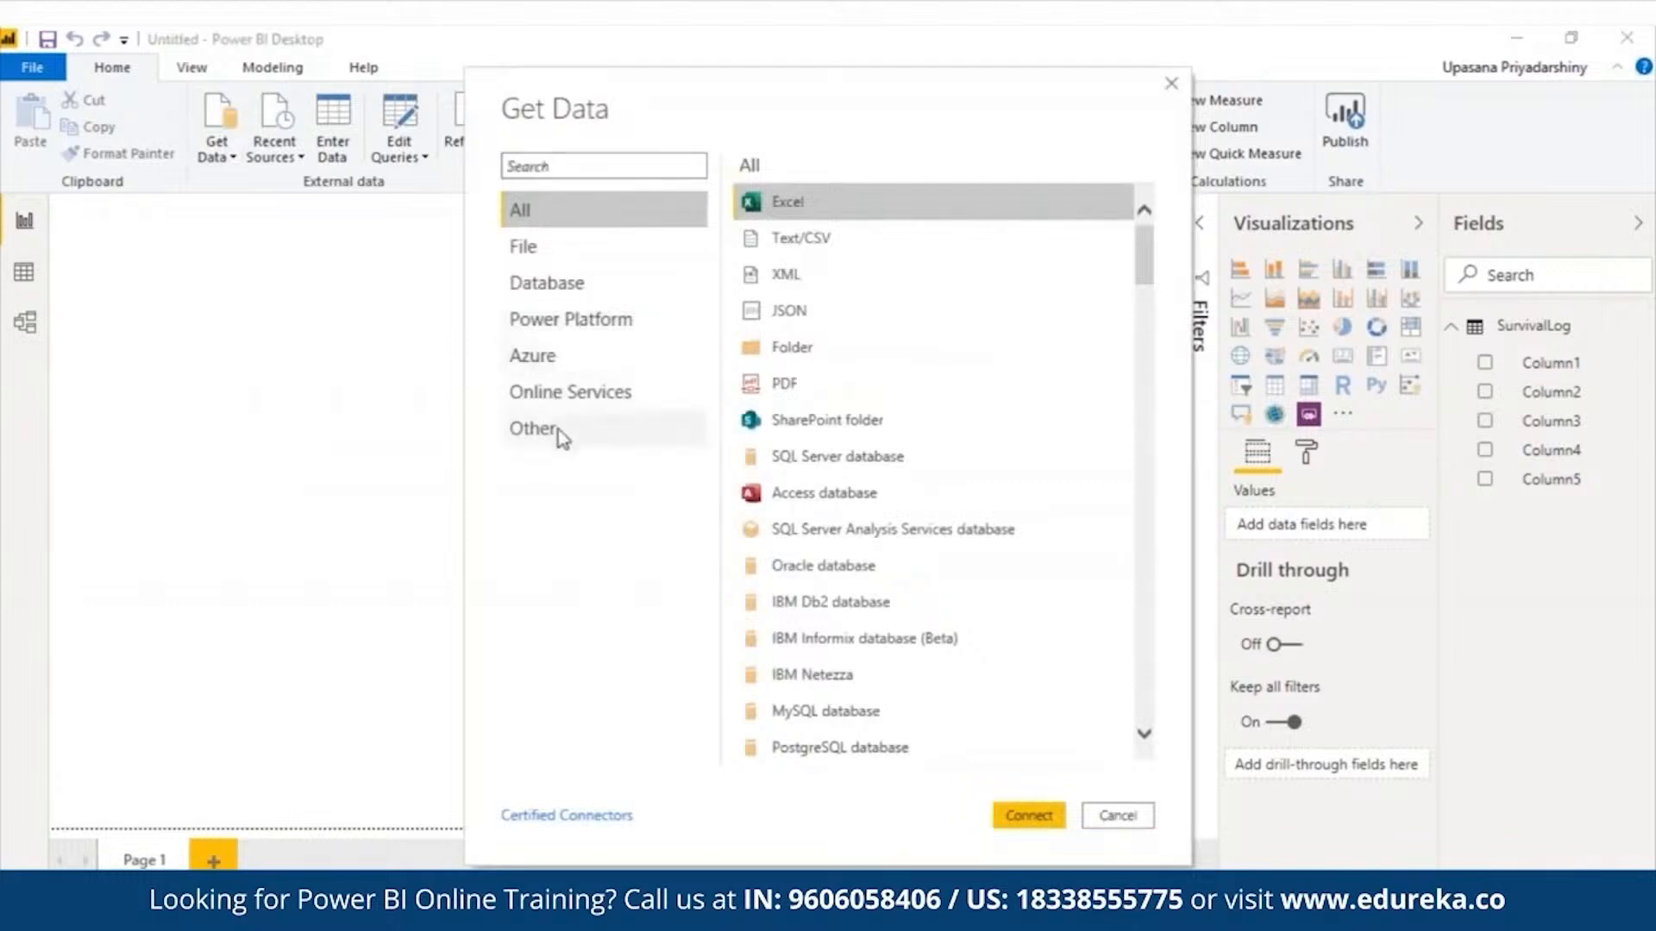
pyautogui.moveTo(1145, 451); pyautogui.dragTo(1179, 676)
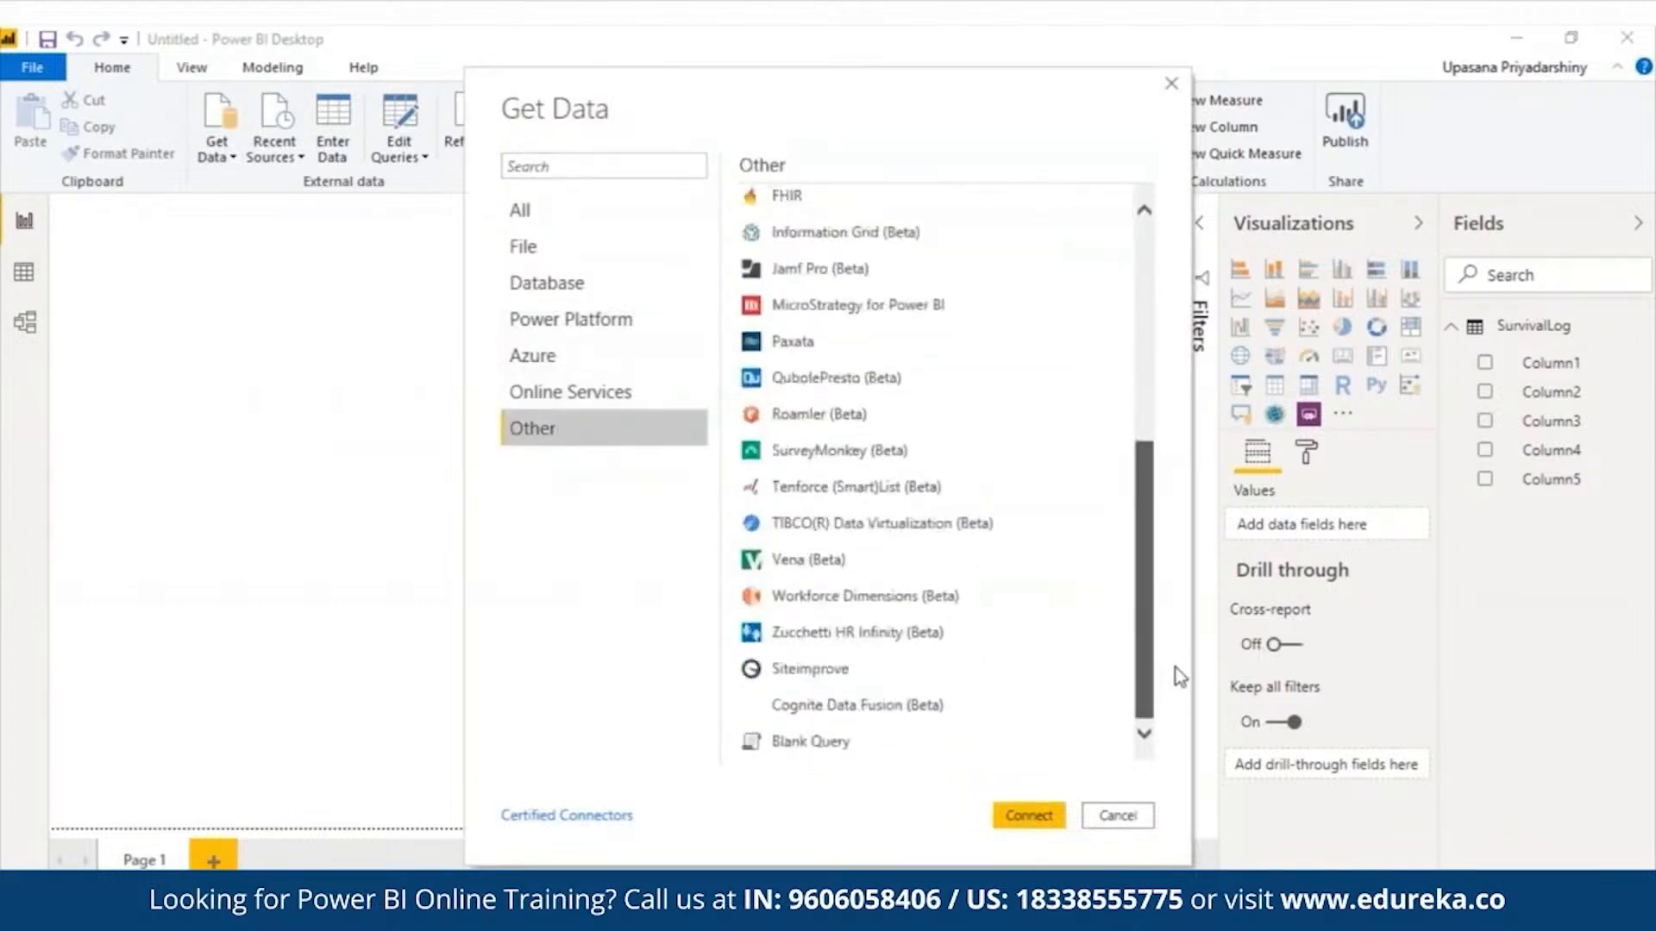
pyautogui.click(824, 742)
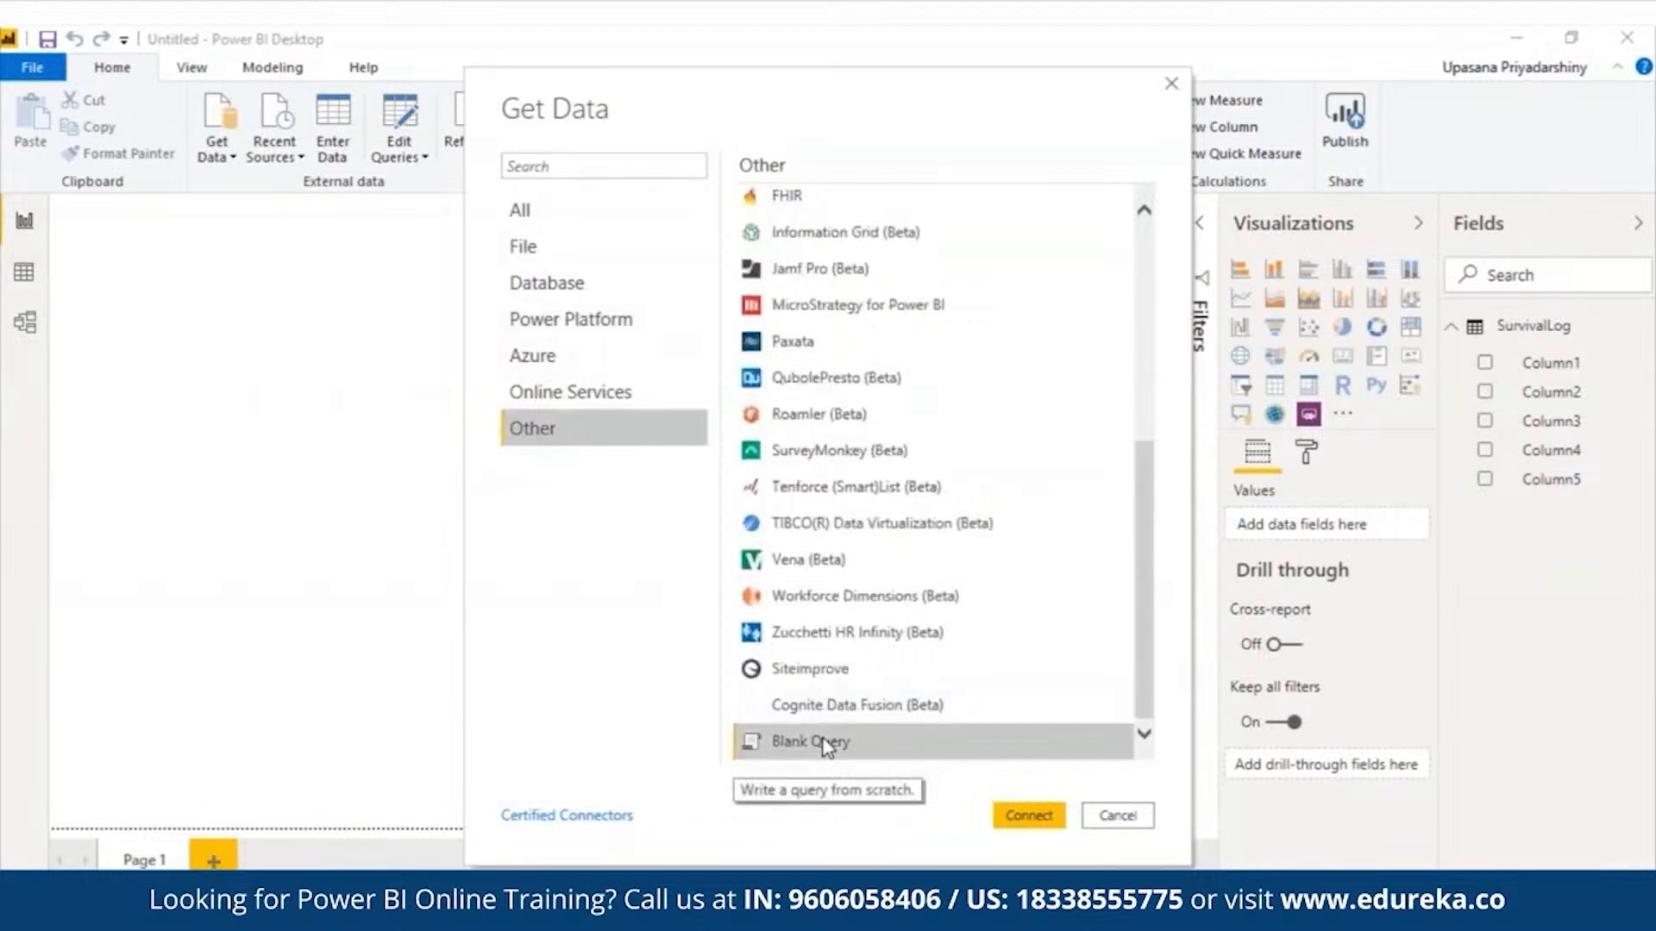
pyautogui.doubleClick(826, 743)
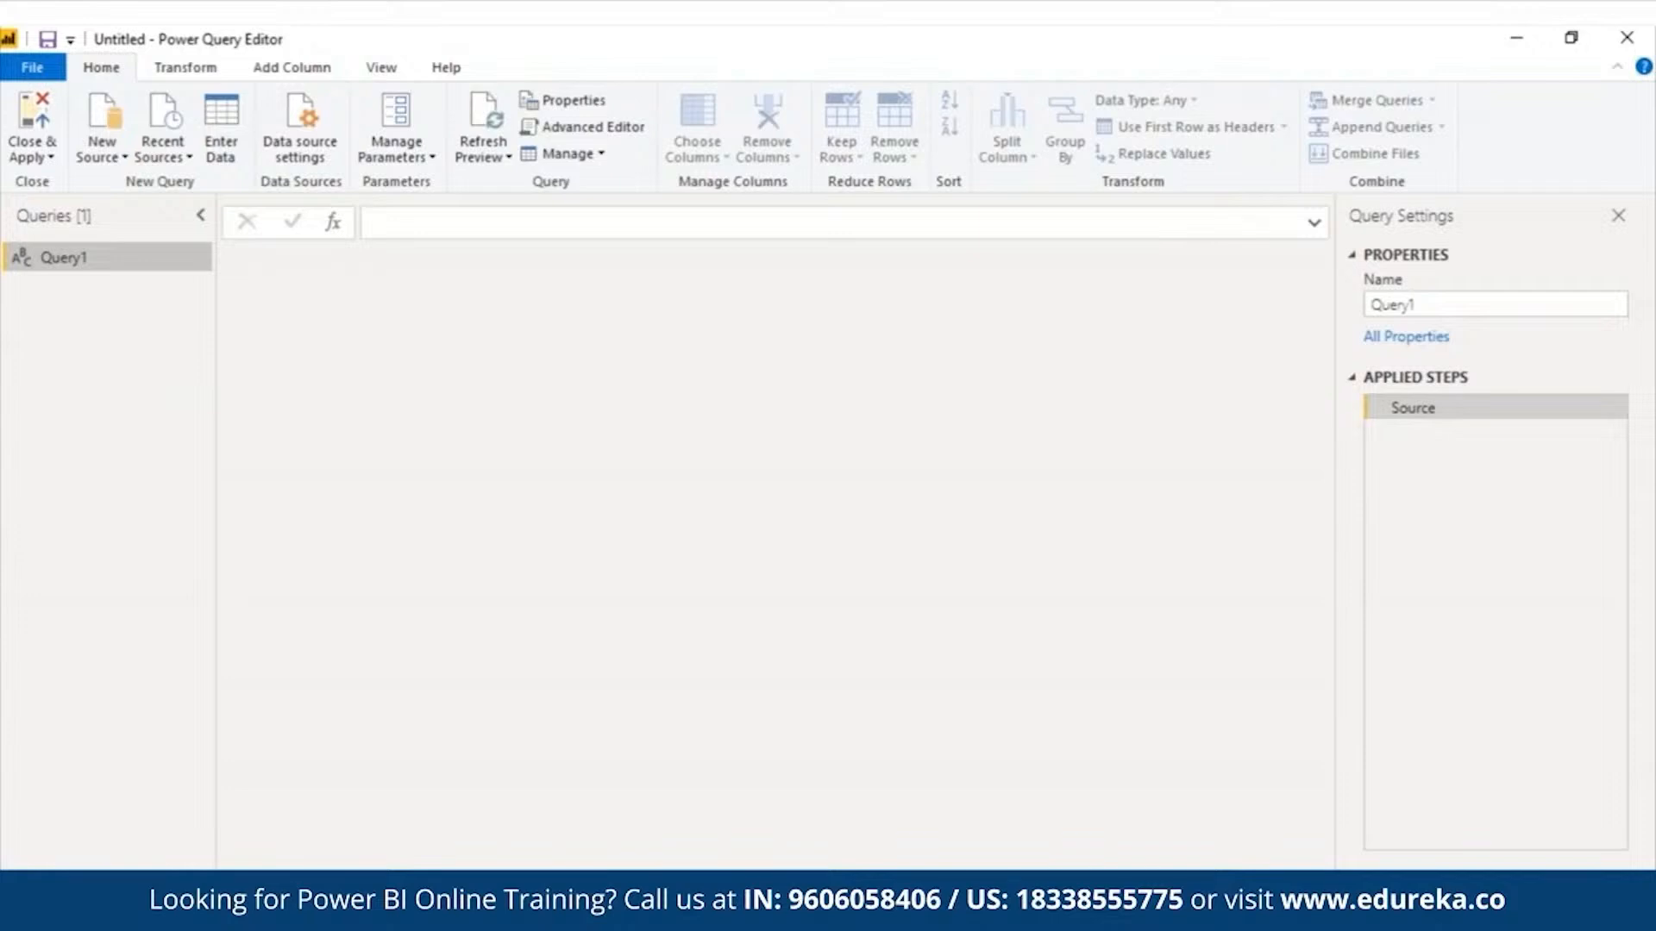
# - Rename the new query as SurvivalLog
pyautogui.rightClick(175, 259)
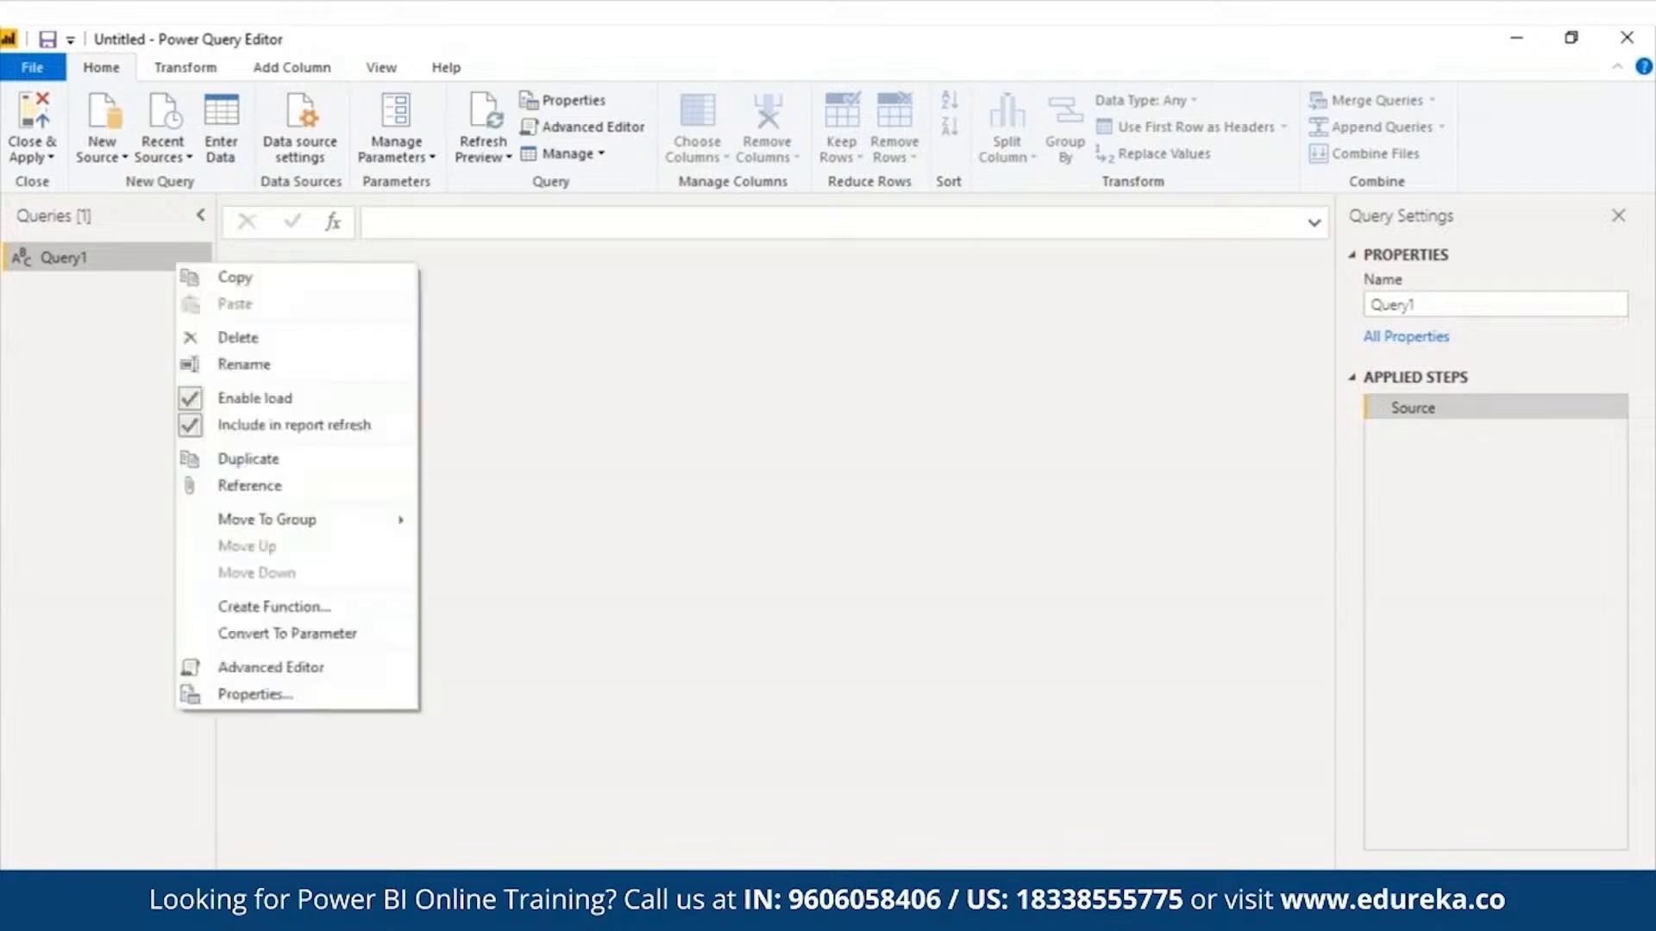
pyautogui.click(384, 376)
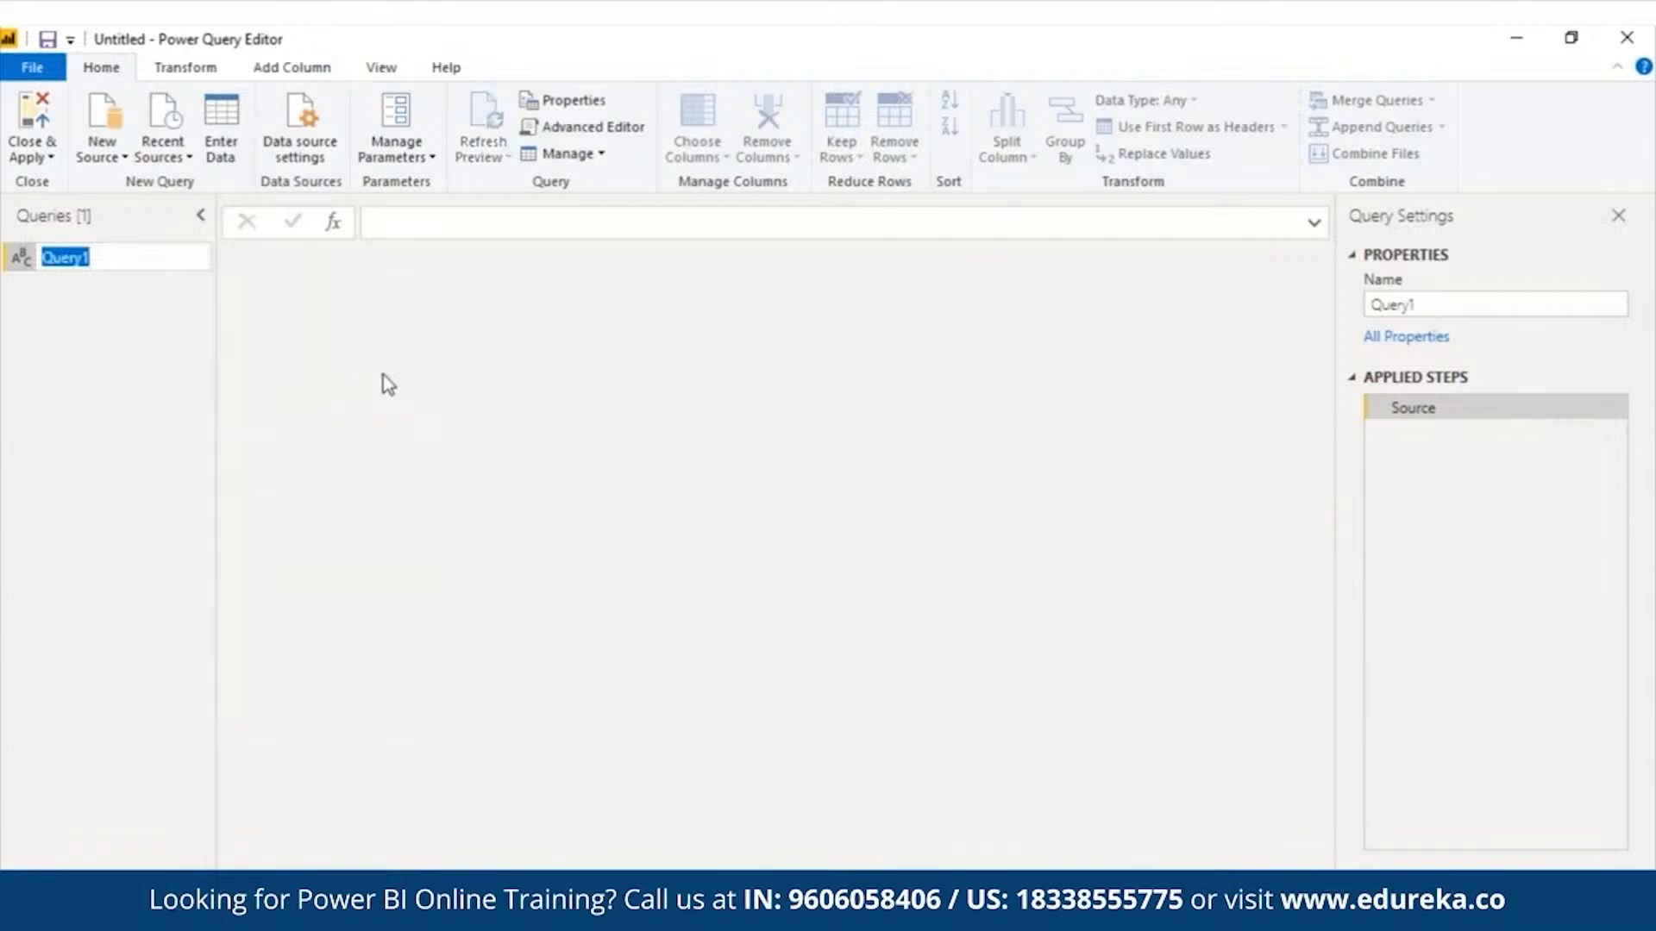
pyautogui.write('SurvivalLog')
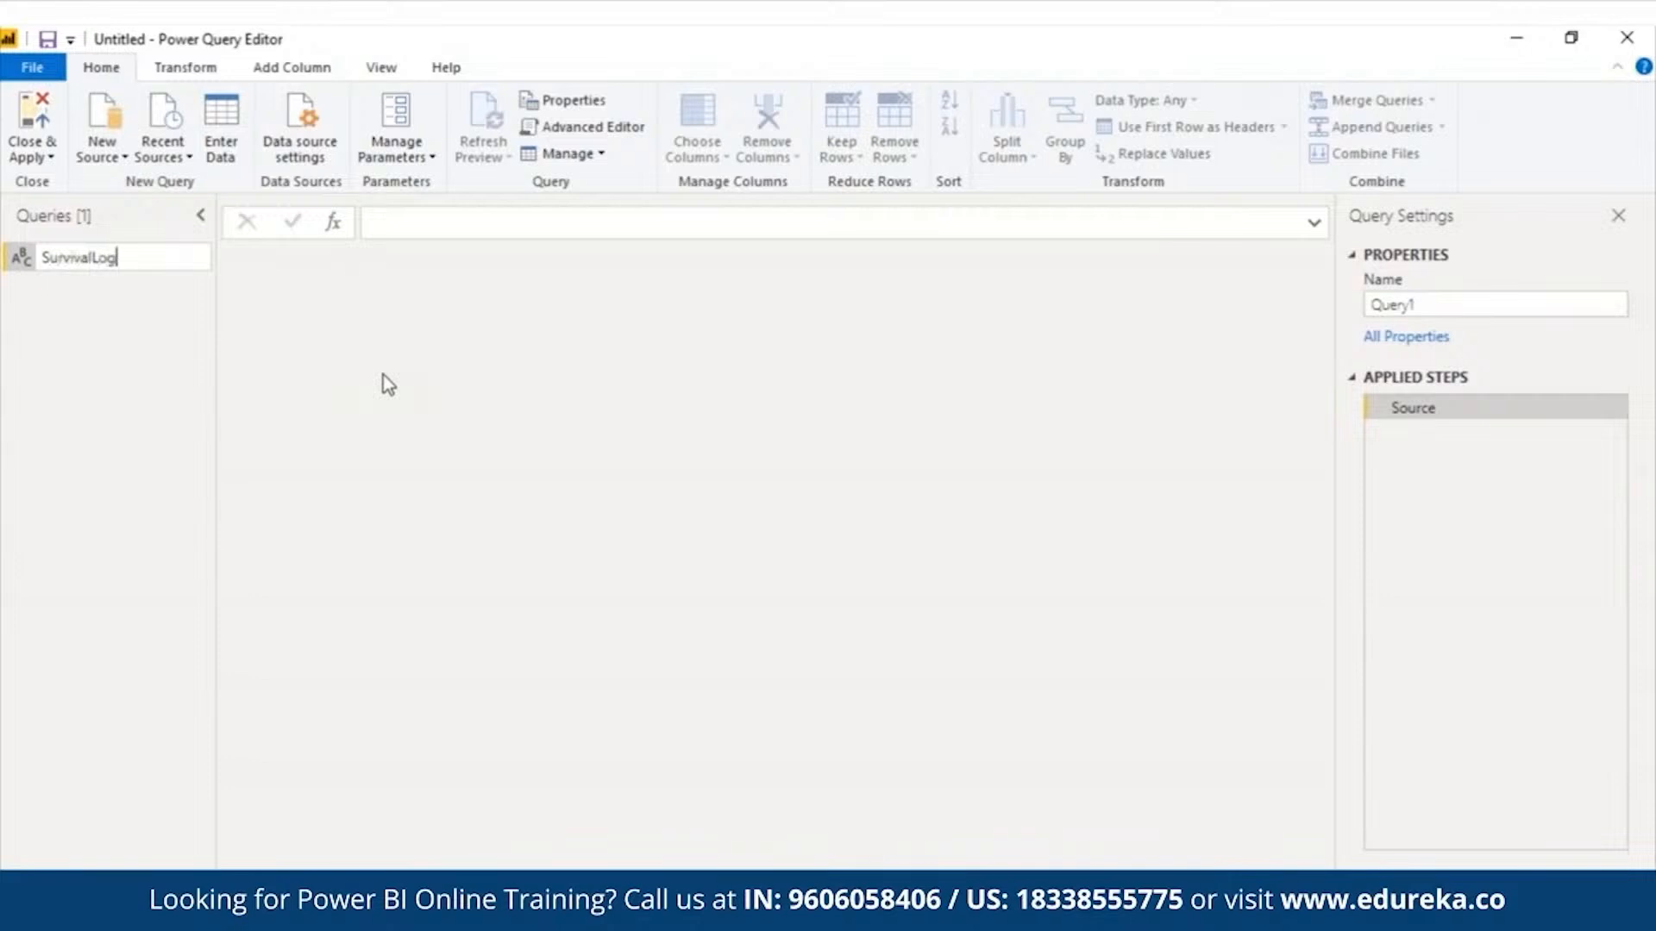
pyautogui.press('Return')
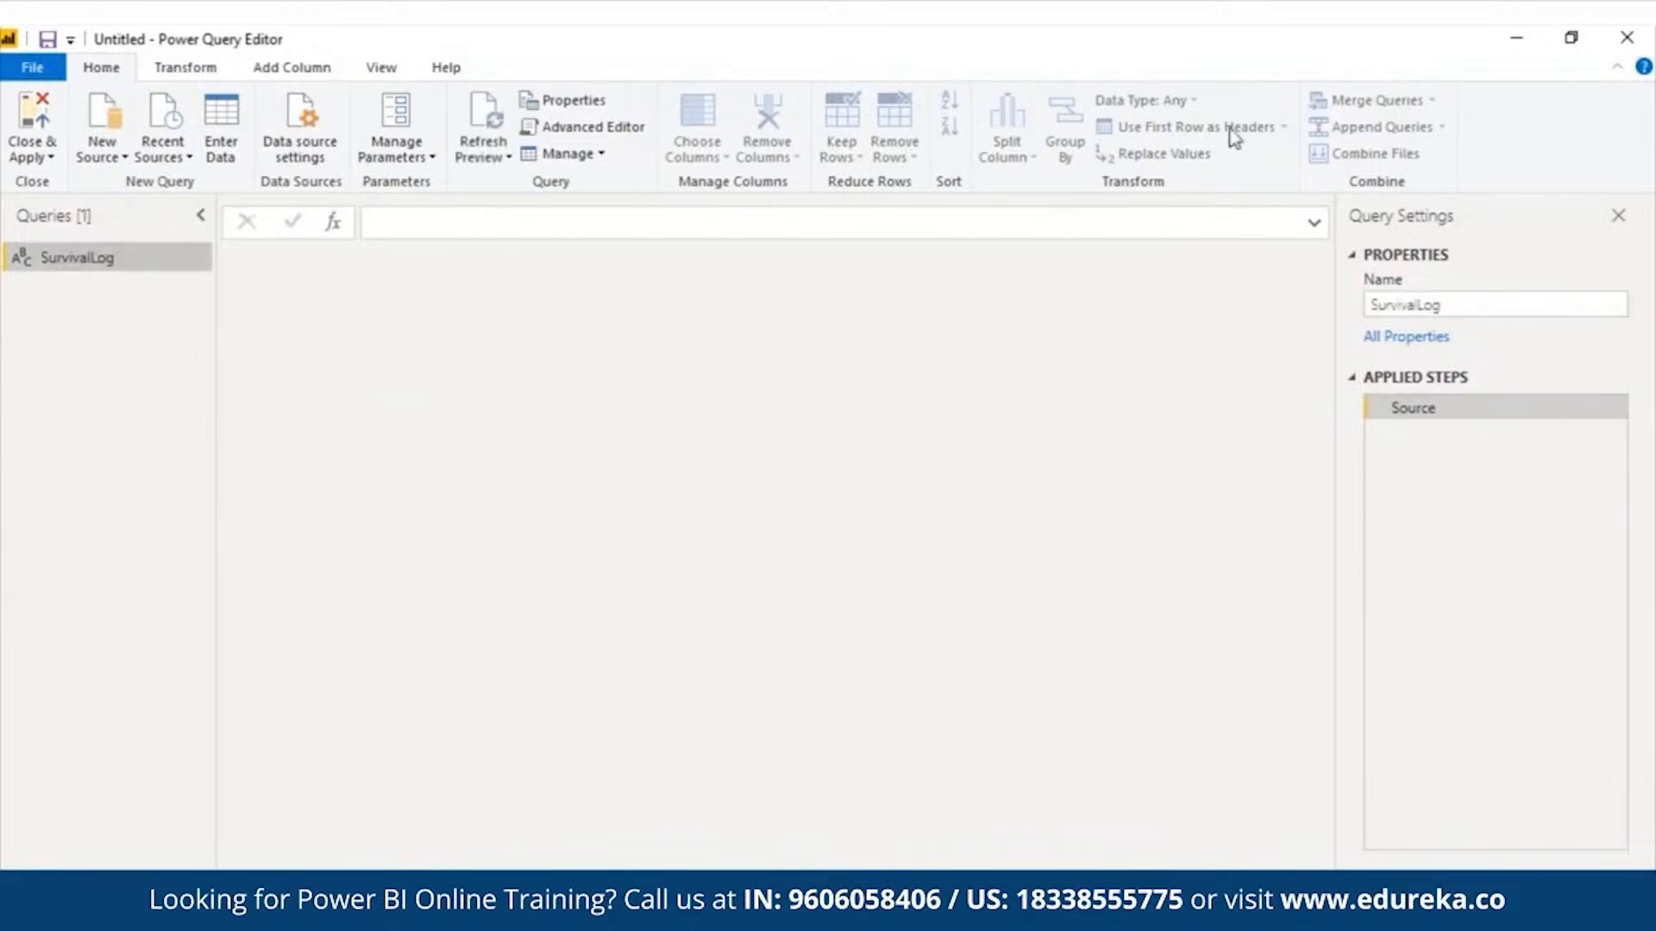
pyautogui.moveTo(1367, 307); pyautogui.dragTo(1456, 311)
pyautogui.click(1196, 321)
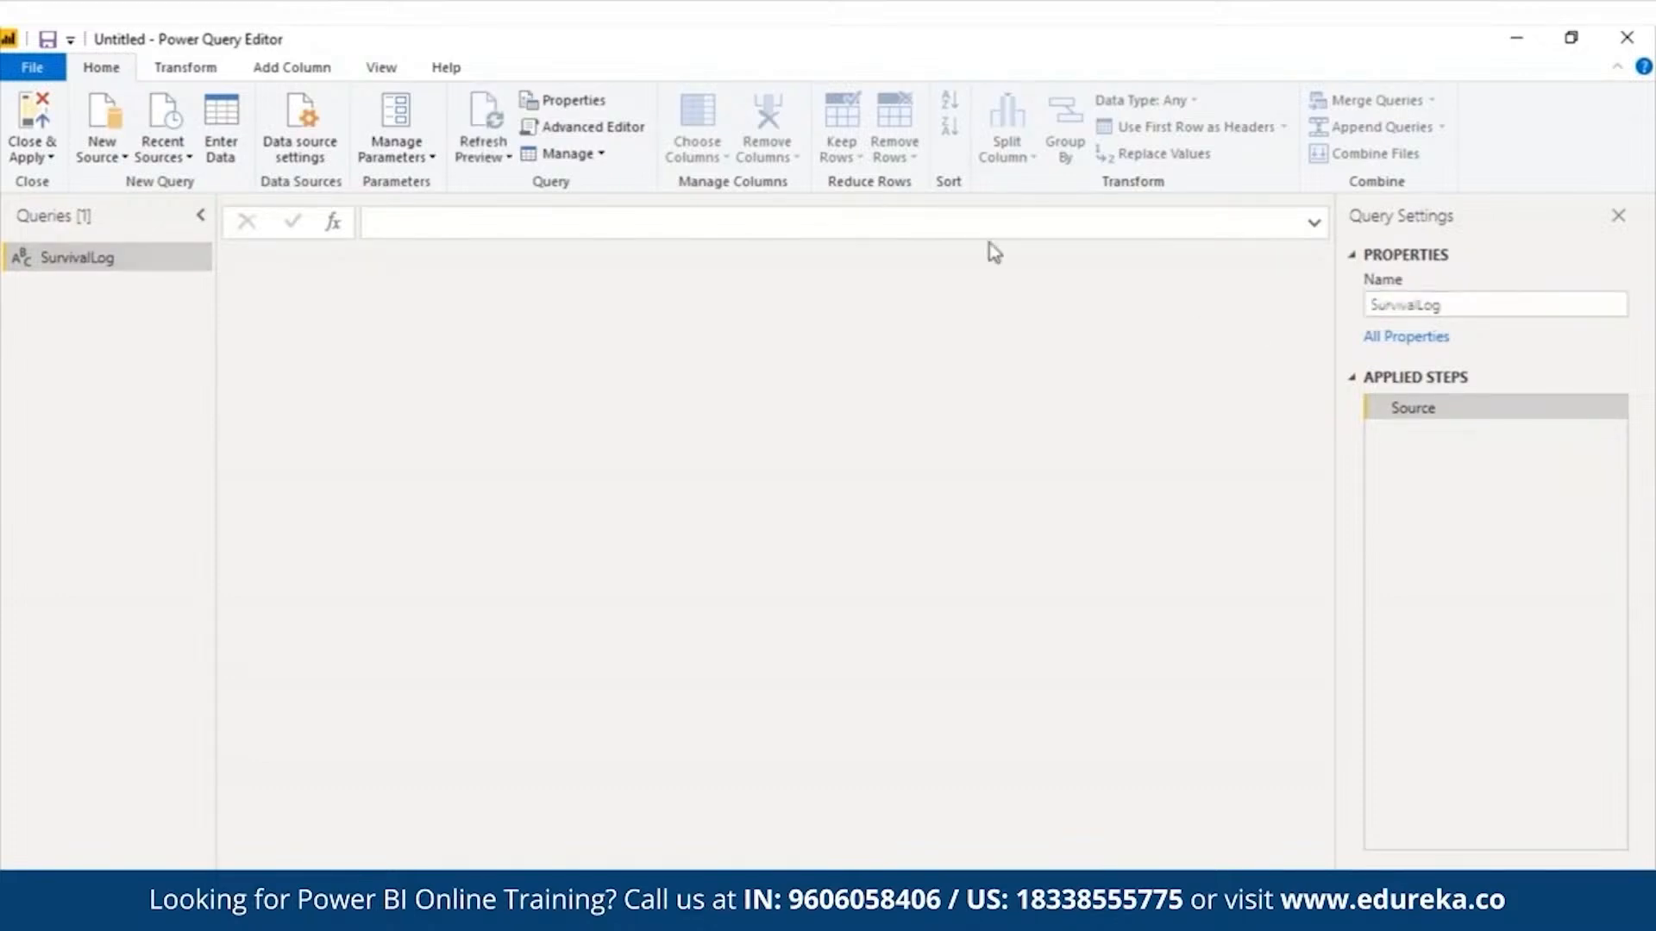
# - Open the SurvivalLog query in the Advanced Editor and review the default source value and output in its let and in blocks
pyautogui.click(380, 69)
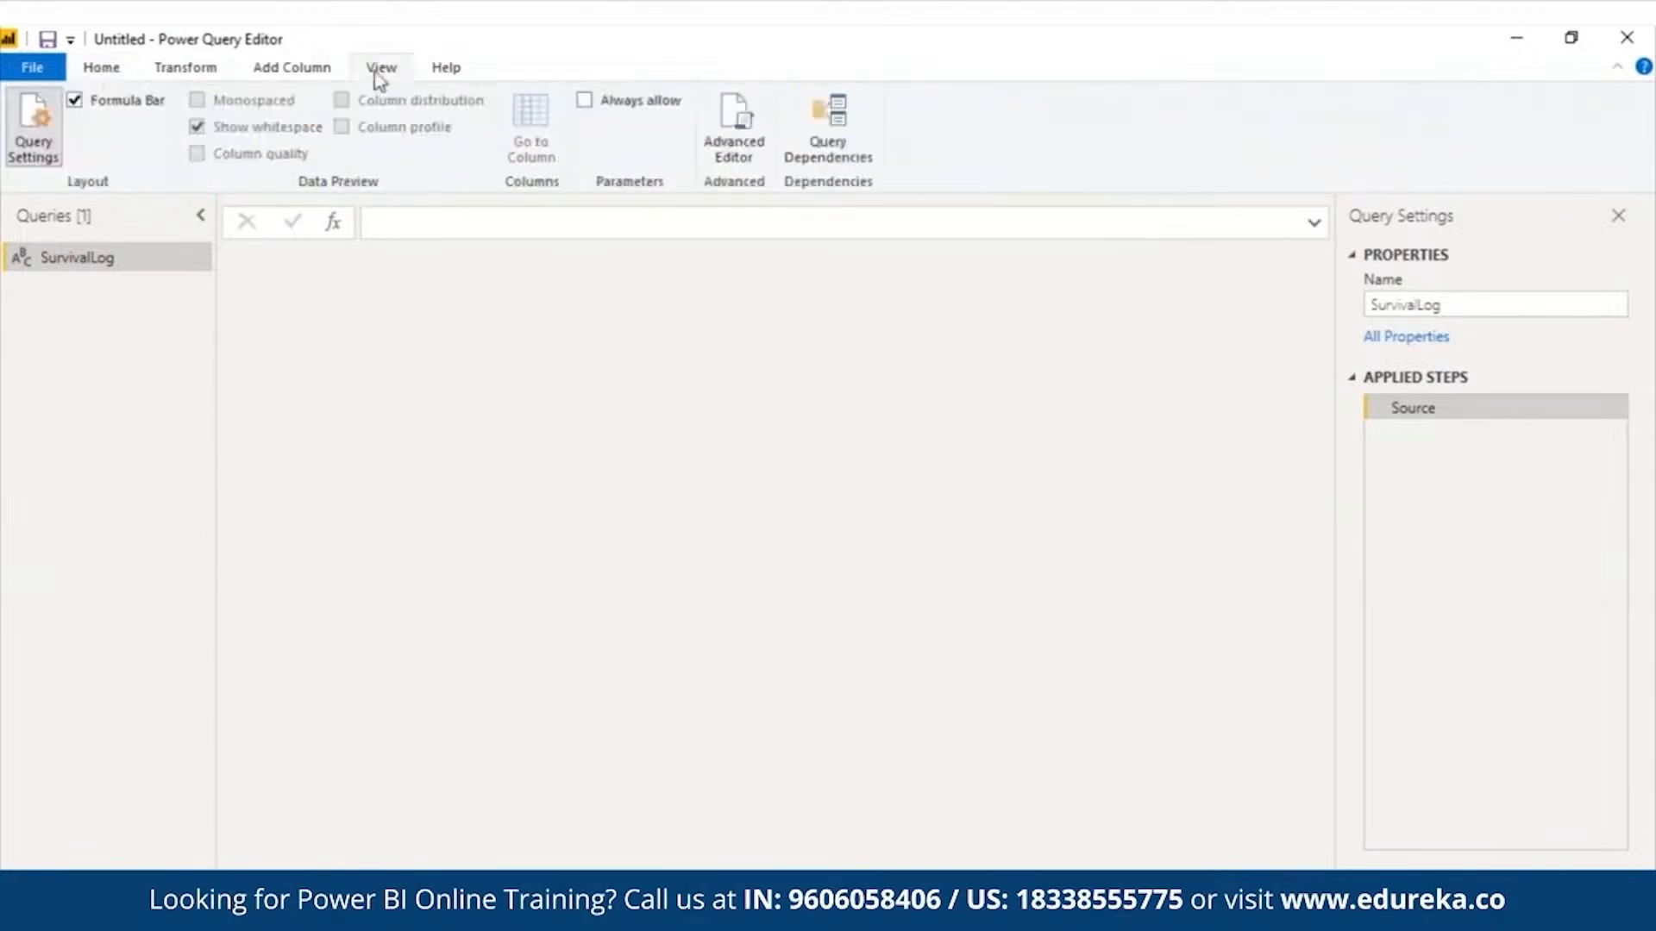
pyautogui.click(734, 125)
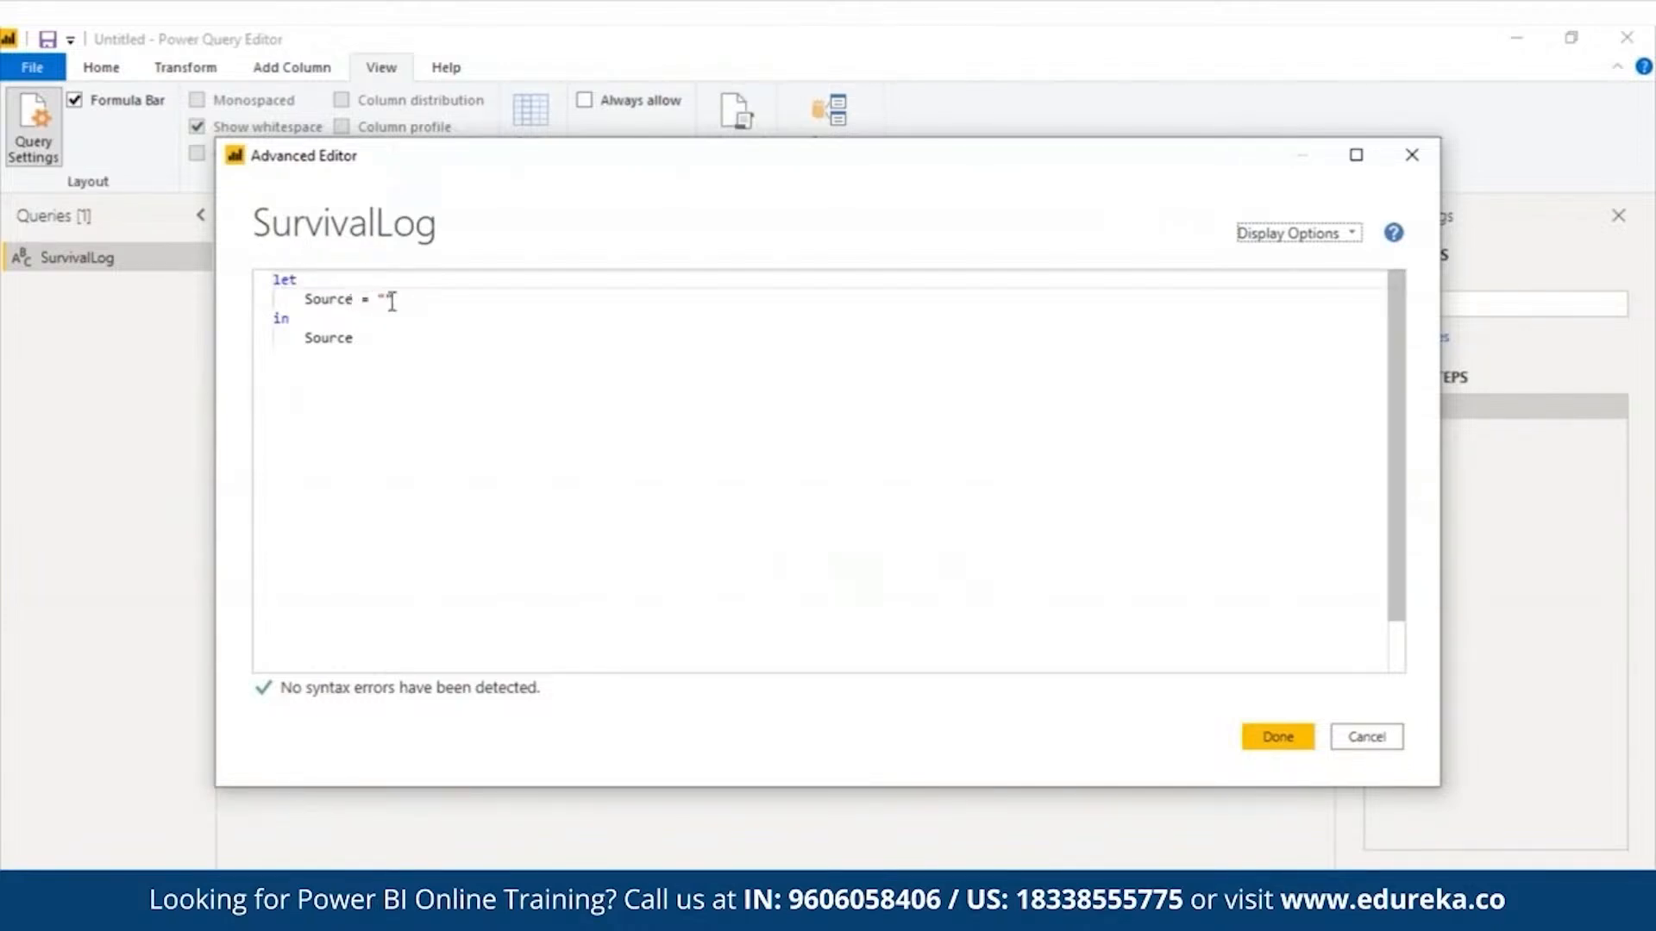
pyautogui.moveTo(395, 299); pyautogui.dragTo(376, 301)
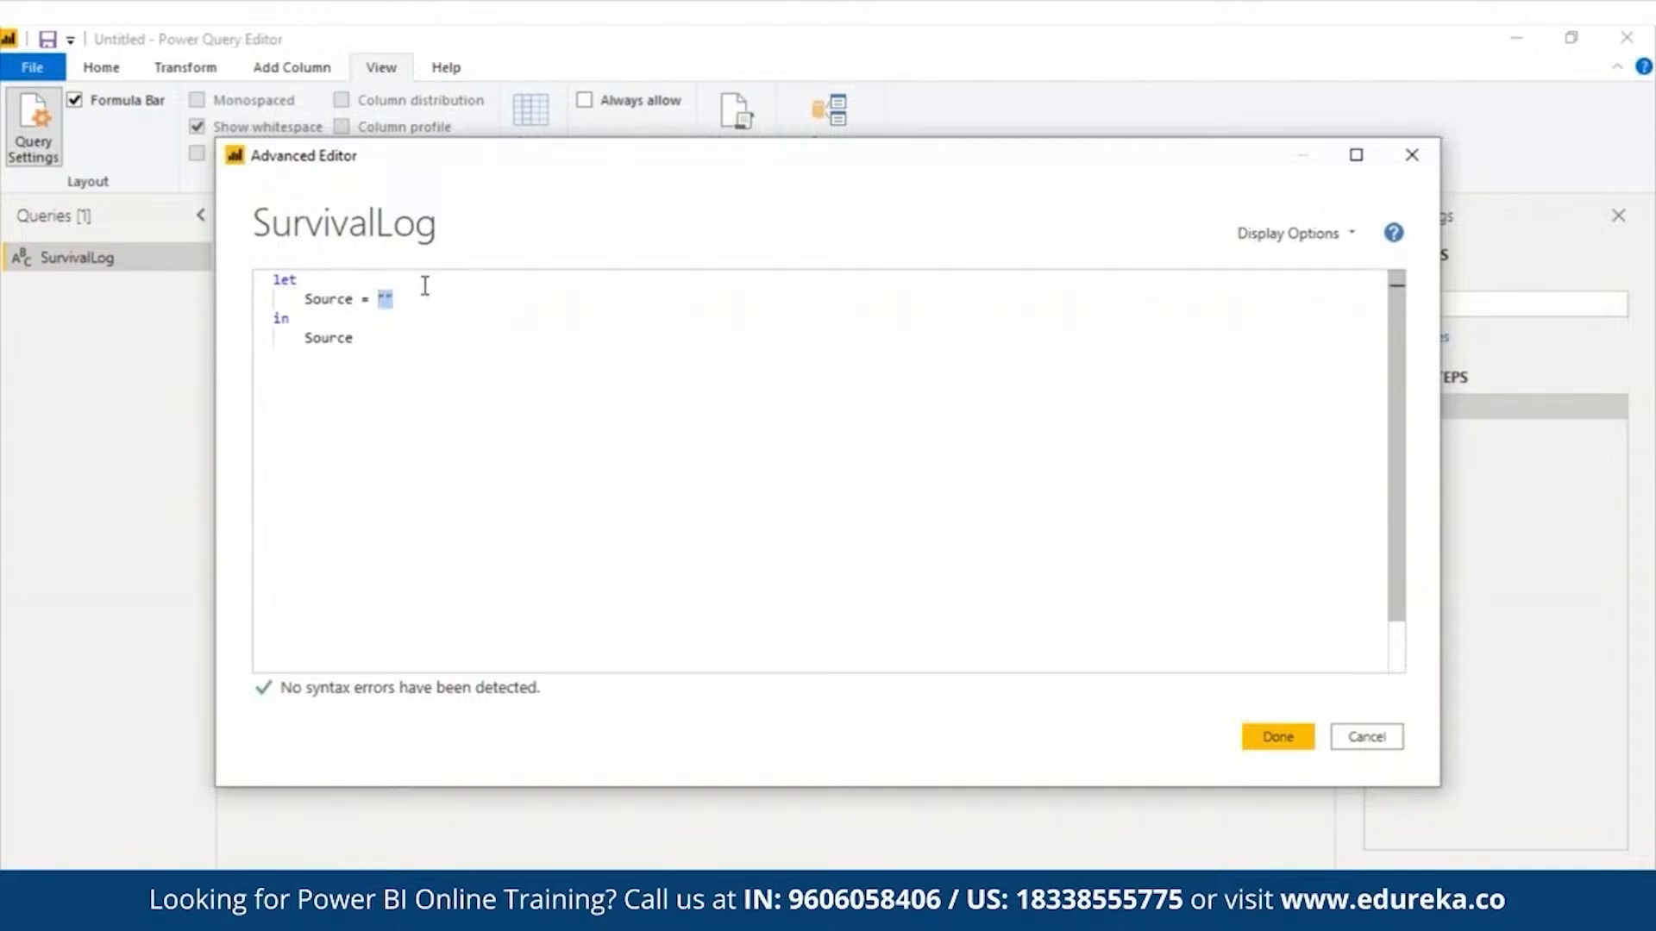
pyautogui.click(433, 337)
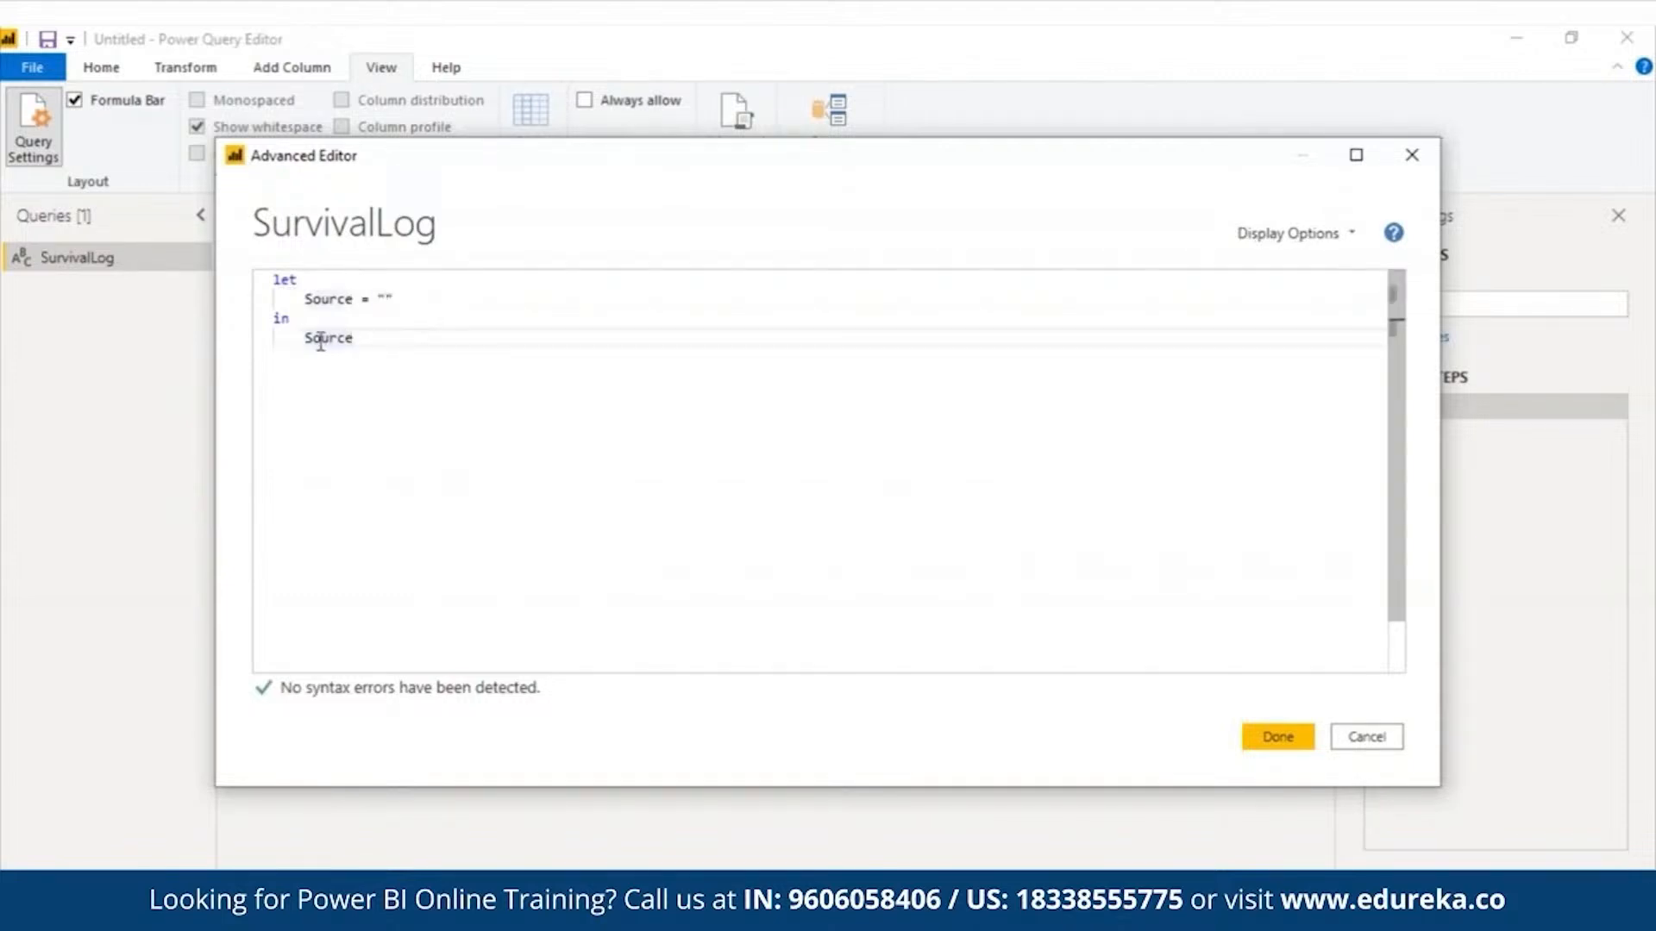
pyautogui.moveTo(323, 340)
pyautogui.moveTo(354, 341); pyautogui.dragTo(295, 341)
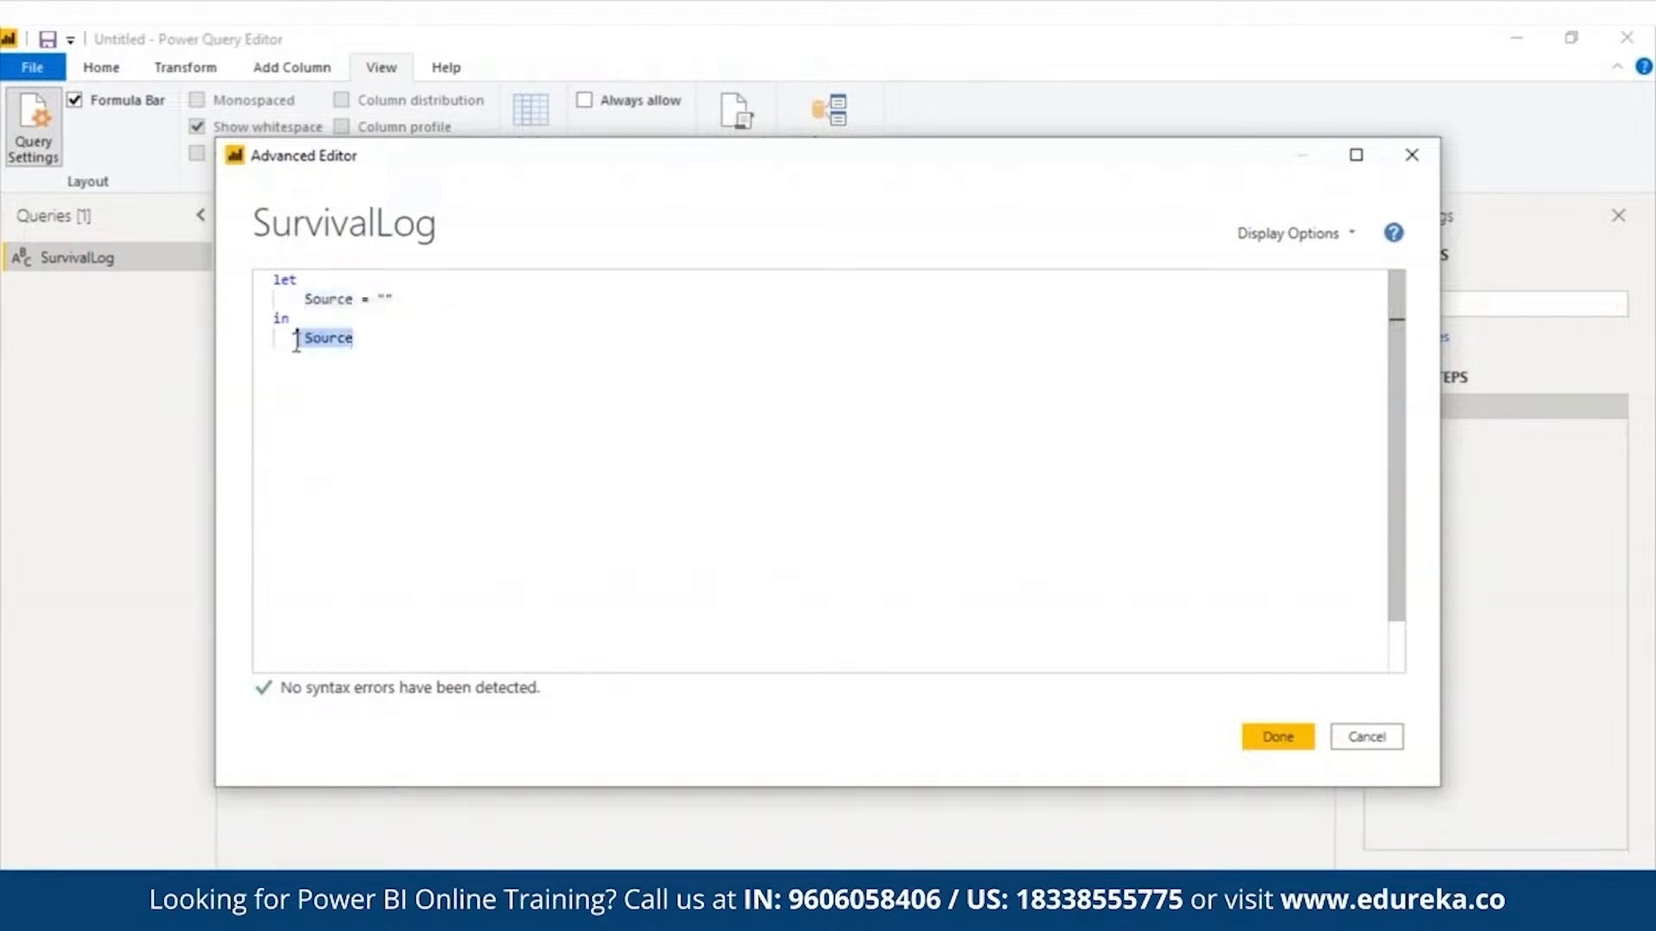
pyautogui.click(408, 426)
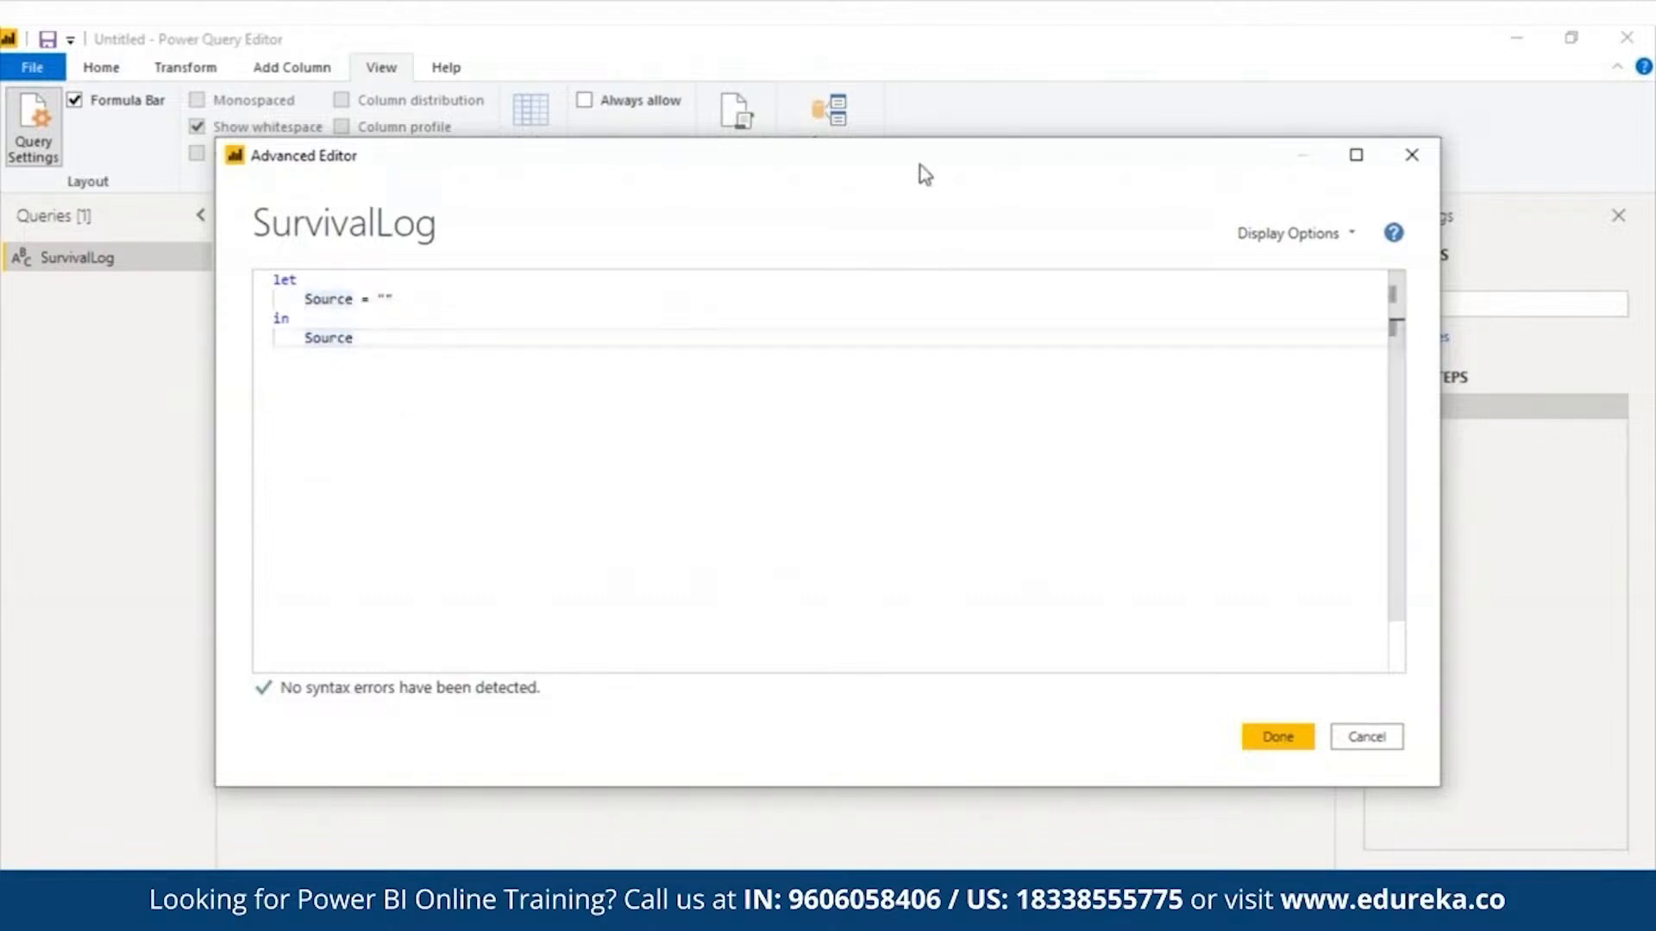
pyautogui.moveTo(919, 165); pyautogui.dragTo(795, 173)
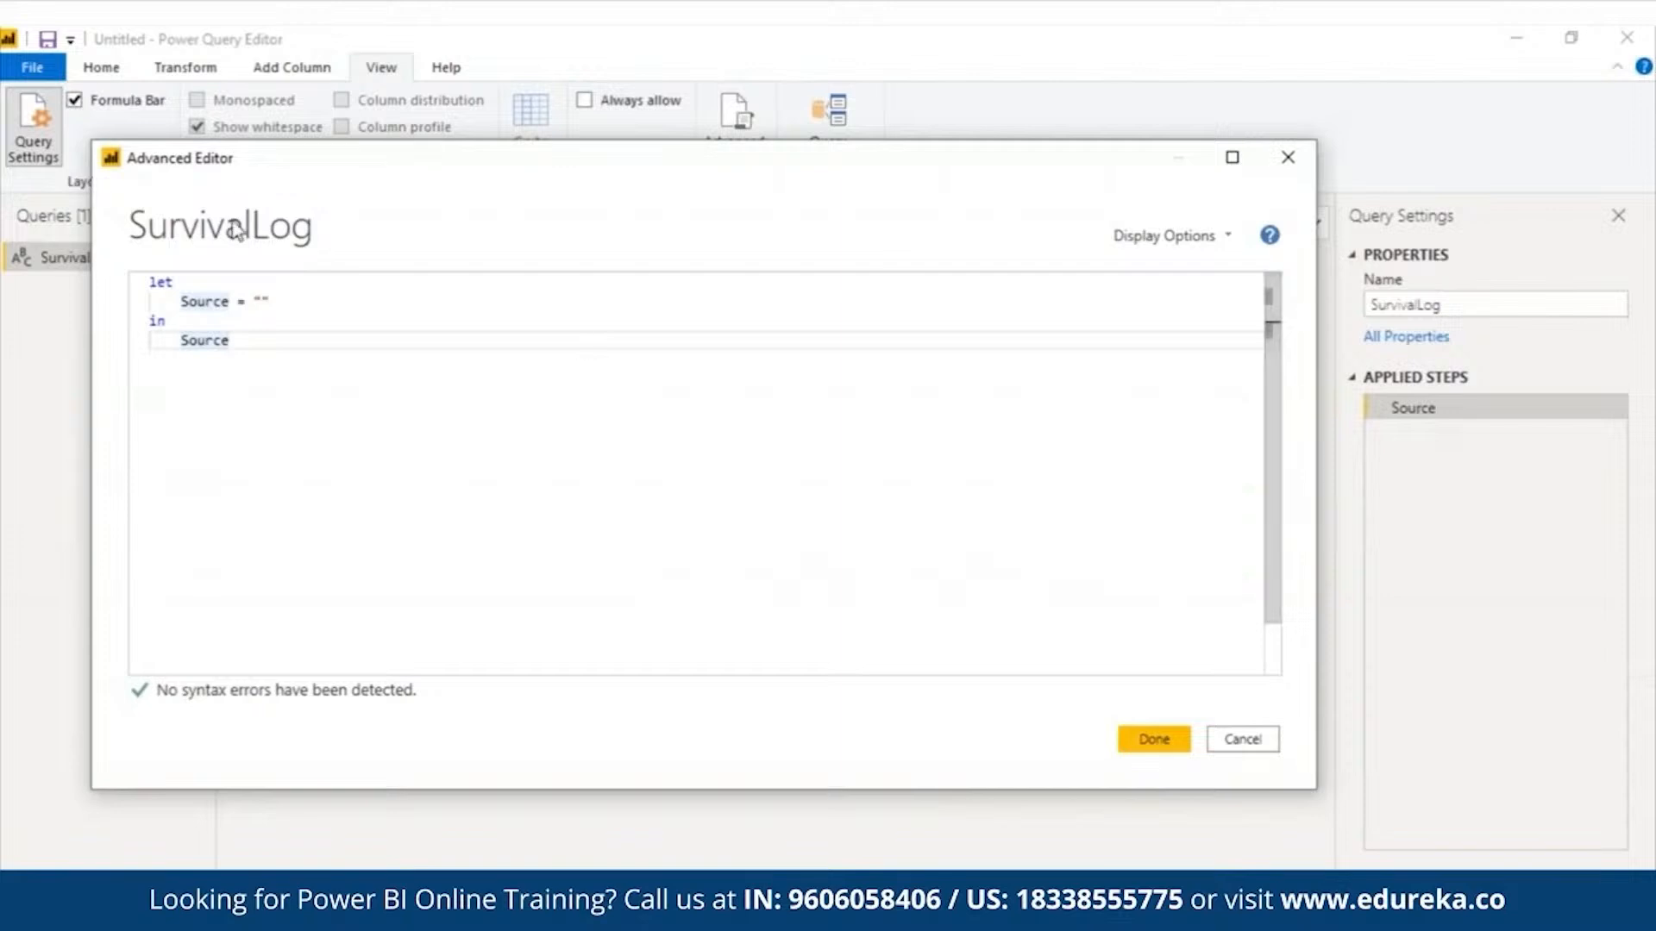
# - Replace the default code with GetPassengers = Csv.Document(File.Contents("C:\DataFiles\titanic.csv"), [Delimiter=",", Encoding=1252]) in the let block, returning GetPassengers in the in block on its own line
pyautogui.moveTo(241, 347); pyautogui.dragTo(146, 289)
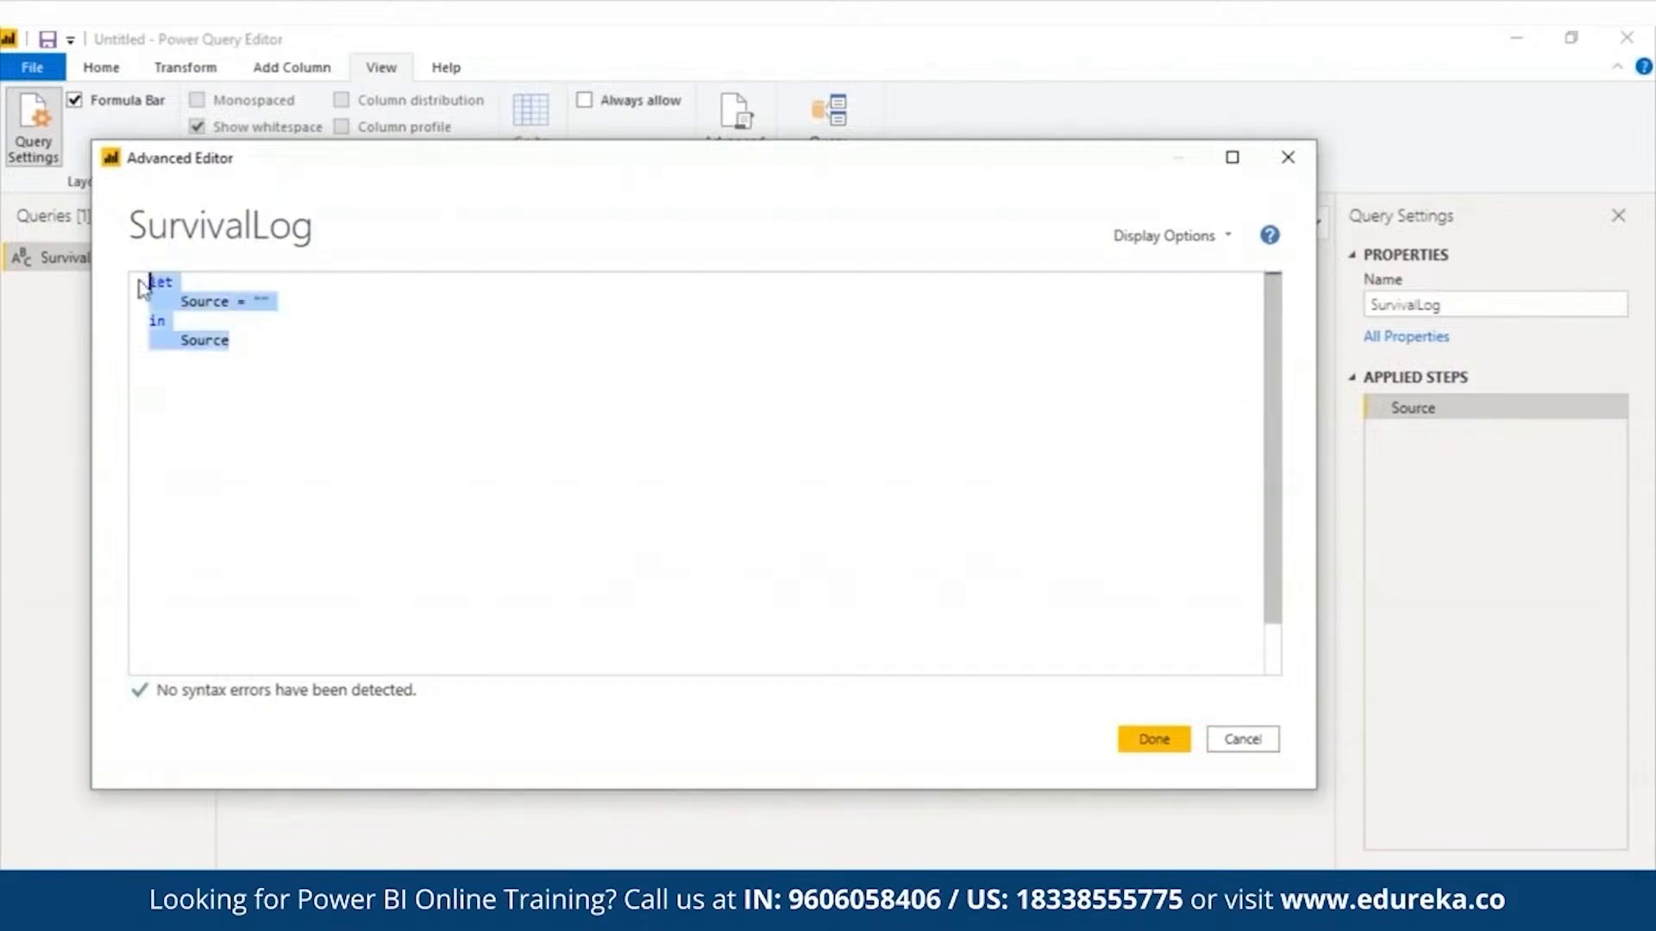
pyautogui.write('let GetPassengers = Csv.Document(File.Contents("C:\\DataFiles\\titanic.csv"),     [Delimiter=",", Encoding=1252]) in GetPassengers')
pyautogui.click(1047, 282)
pyautogui.press('Return')
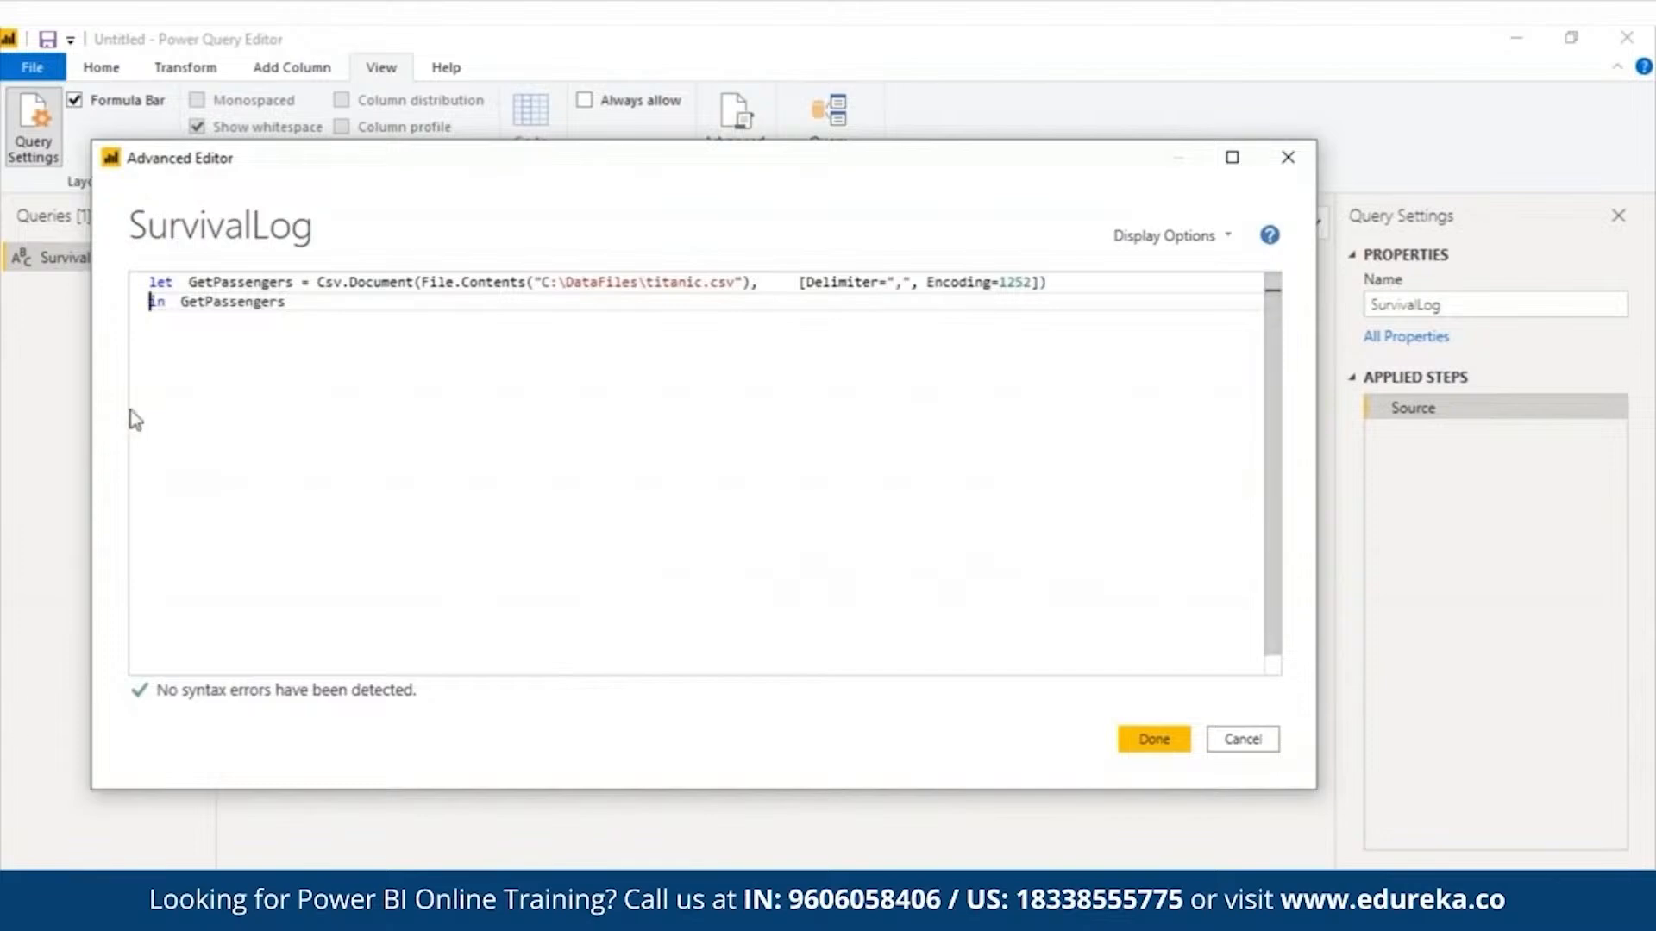
# - Examine the GetPassengers statement part by part: variable name, Csv.Document and File.Contents functions, file path, delimiter and encoding
pyautogui.click(188, 282)
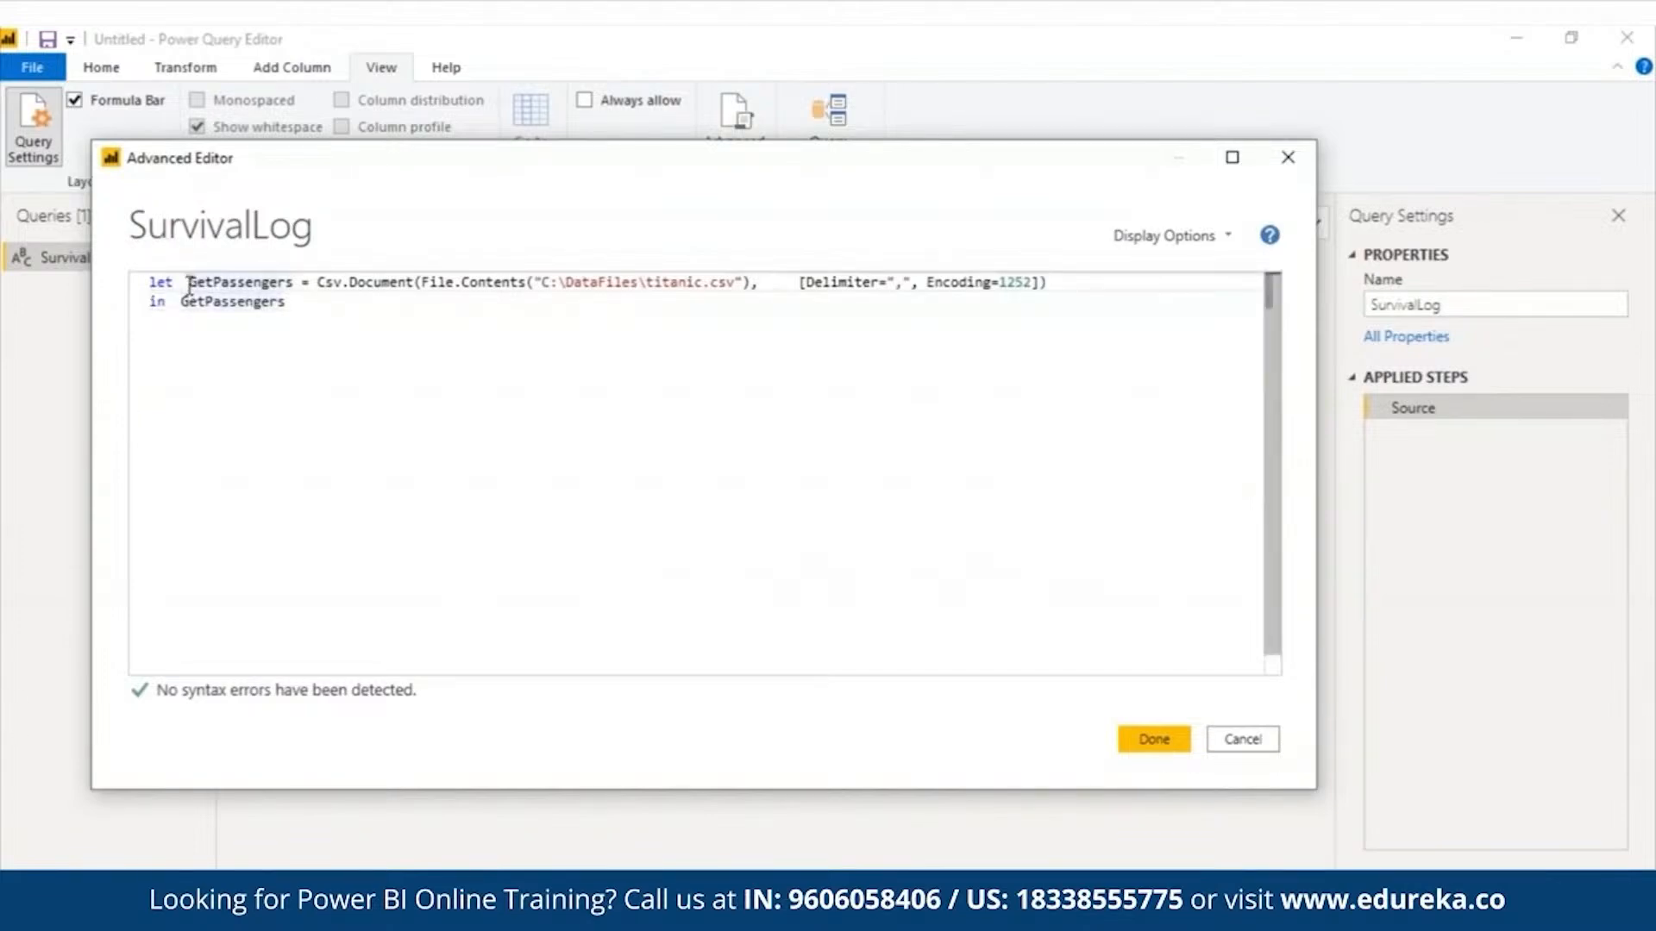
pyautogui.moveTo(188, 282); pyautogui.dragTo(291, 287)
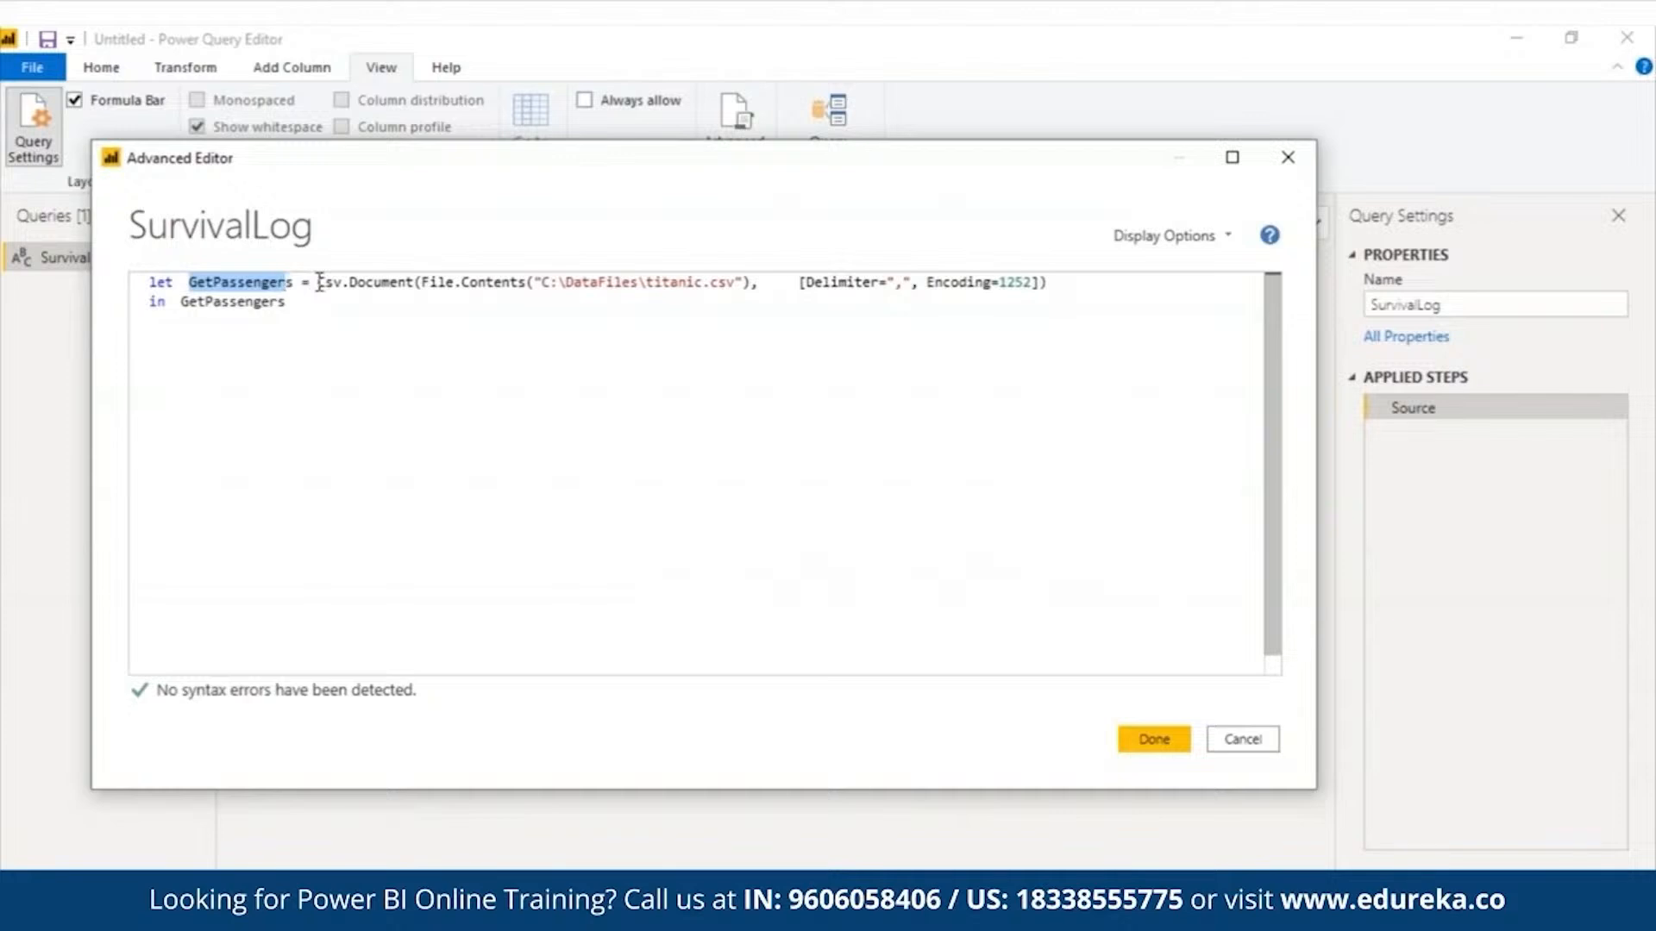
pyautogui.moveTo(318, 282); pyautogui.dragTo(417, 278)
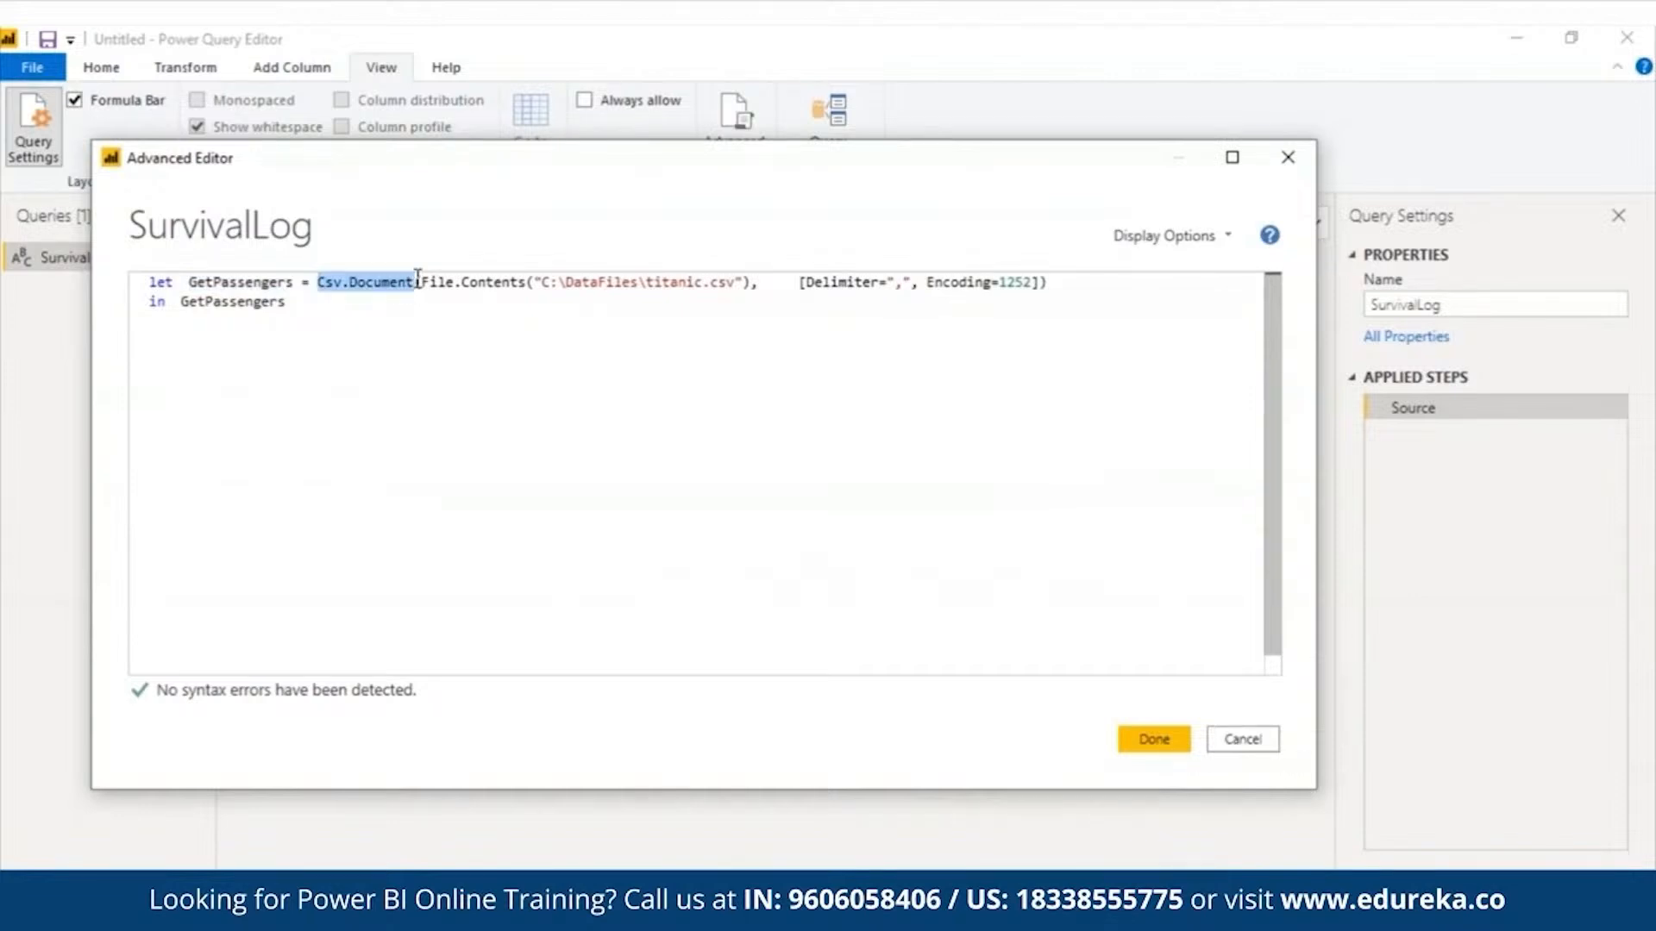
pyautogui.moveTo(416, 278)
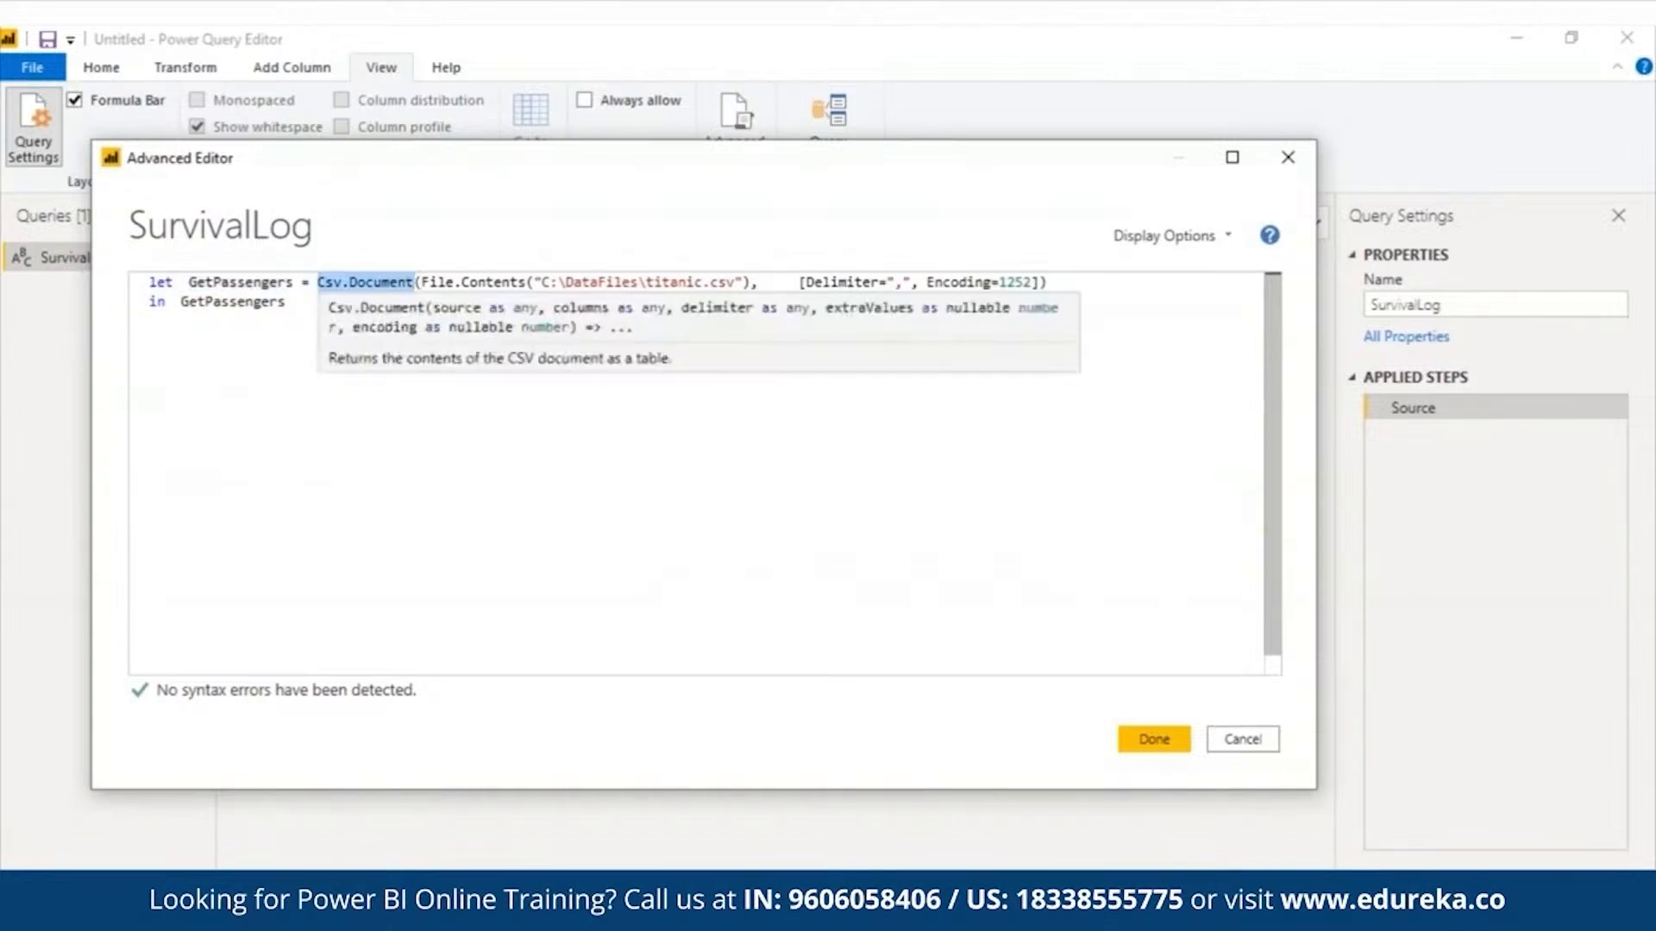
pyautogui.click(422, 281)
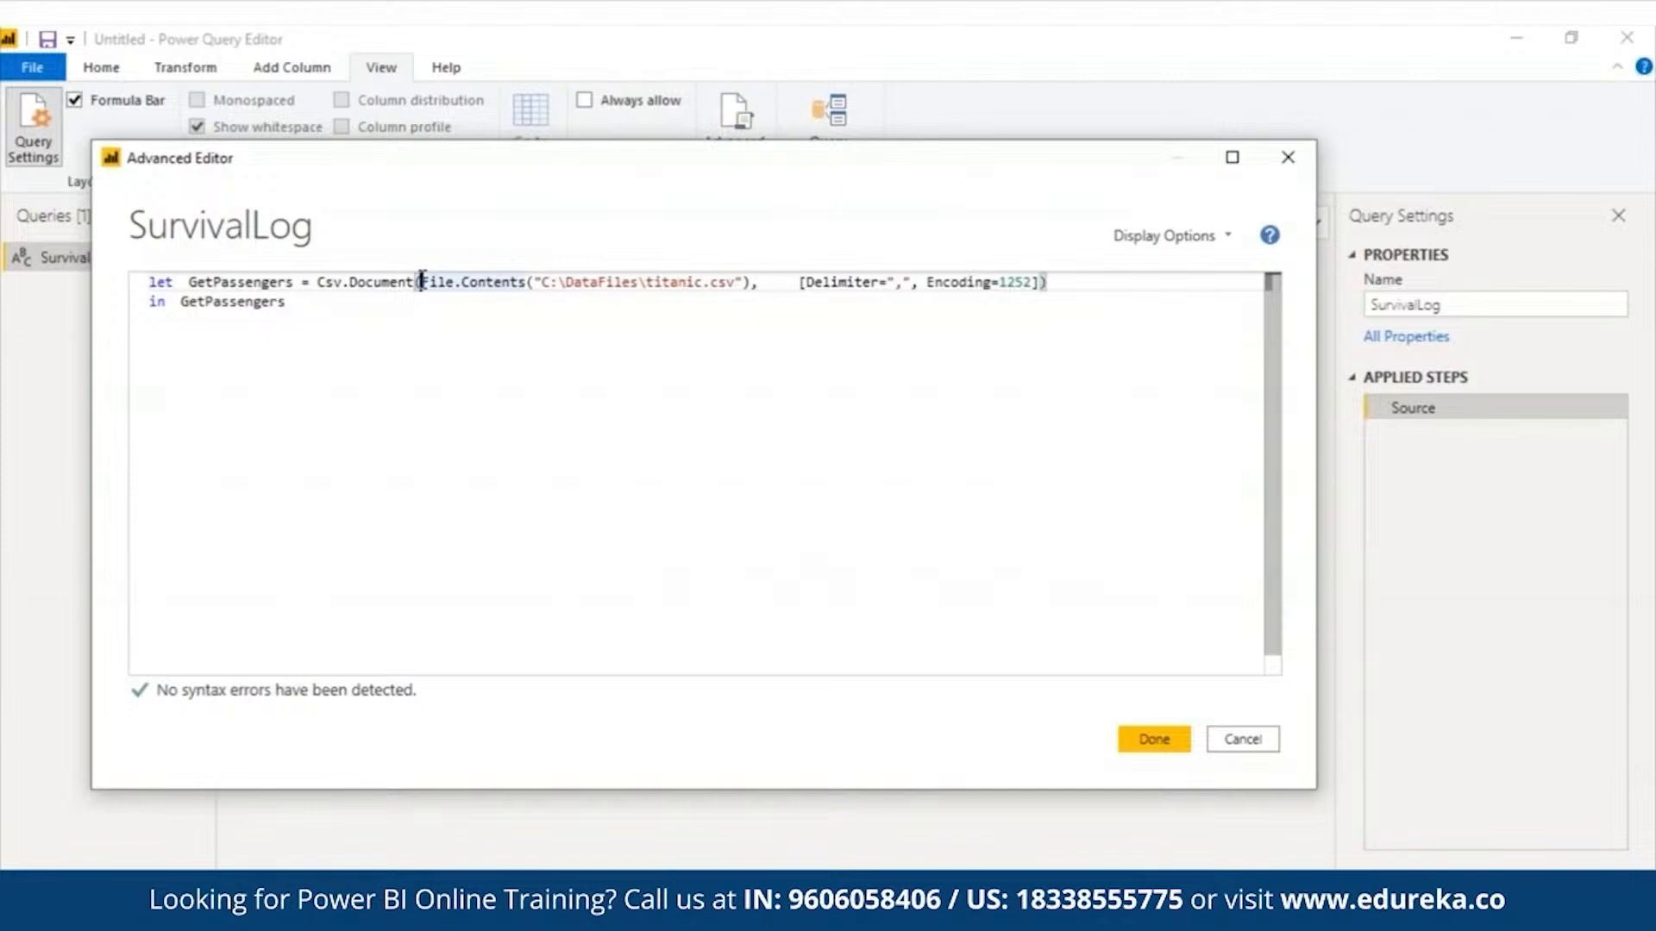
pyautogui.moveTo(422, 281); pyautogui.dragTo(527, 279)
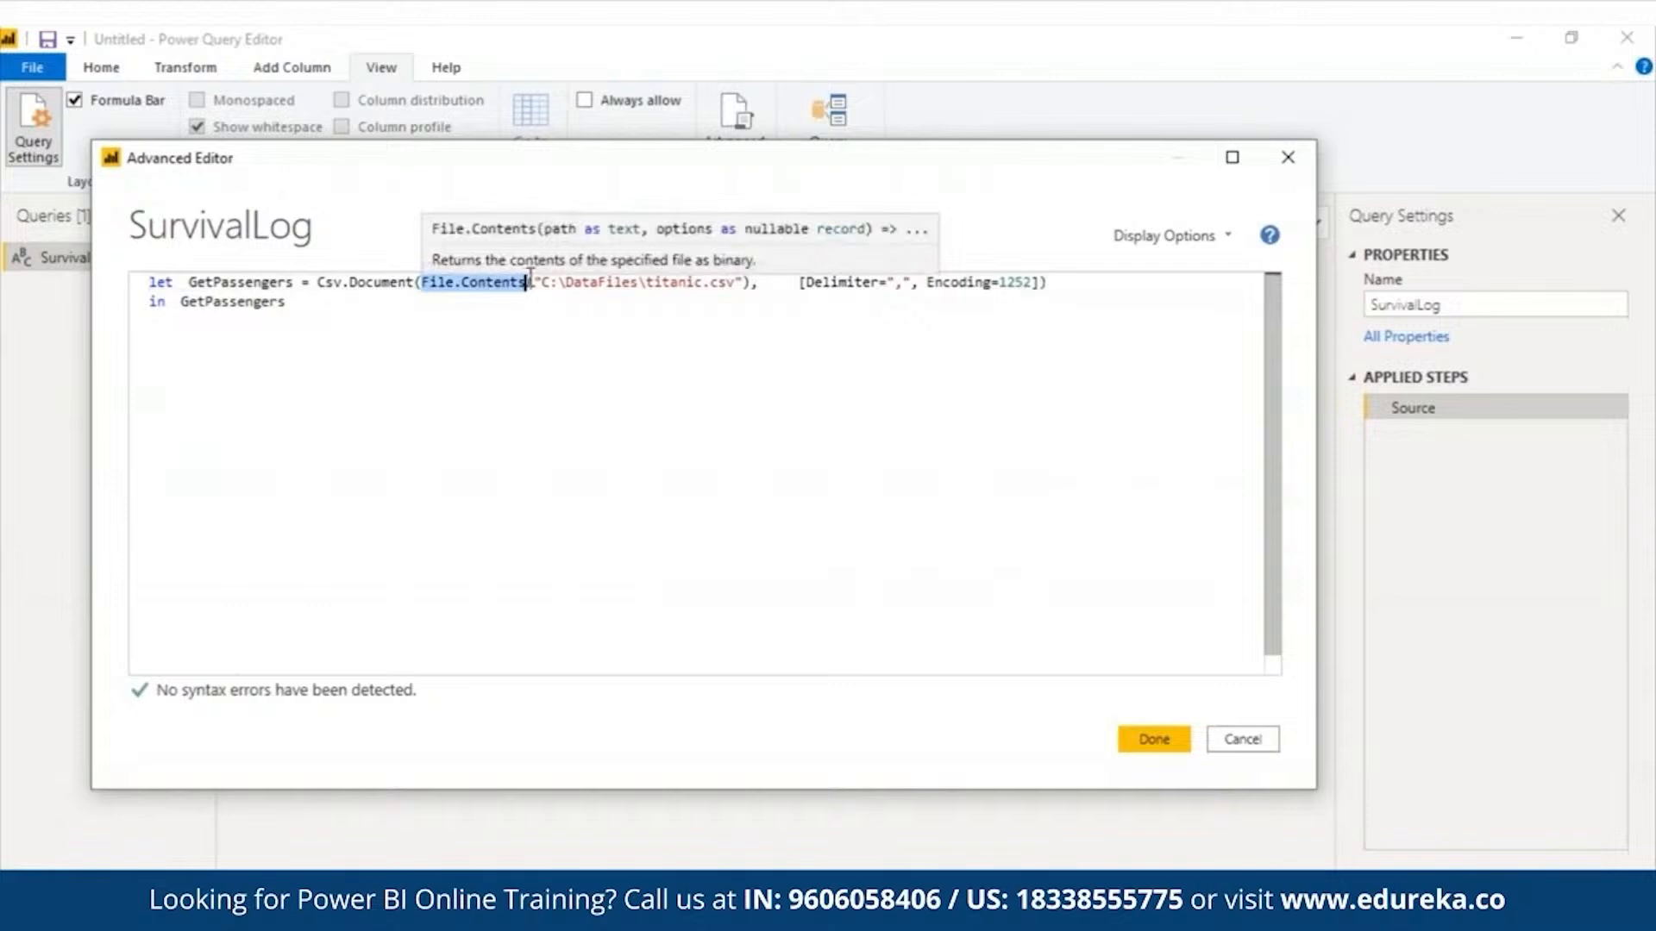
pyautogui.moveTo(735, 283); pyautogui.dragTo(541, 283)
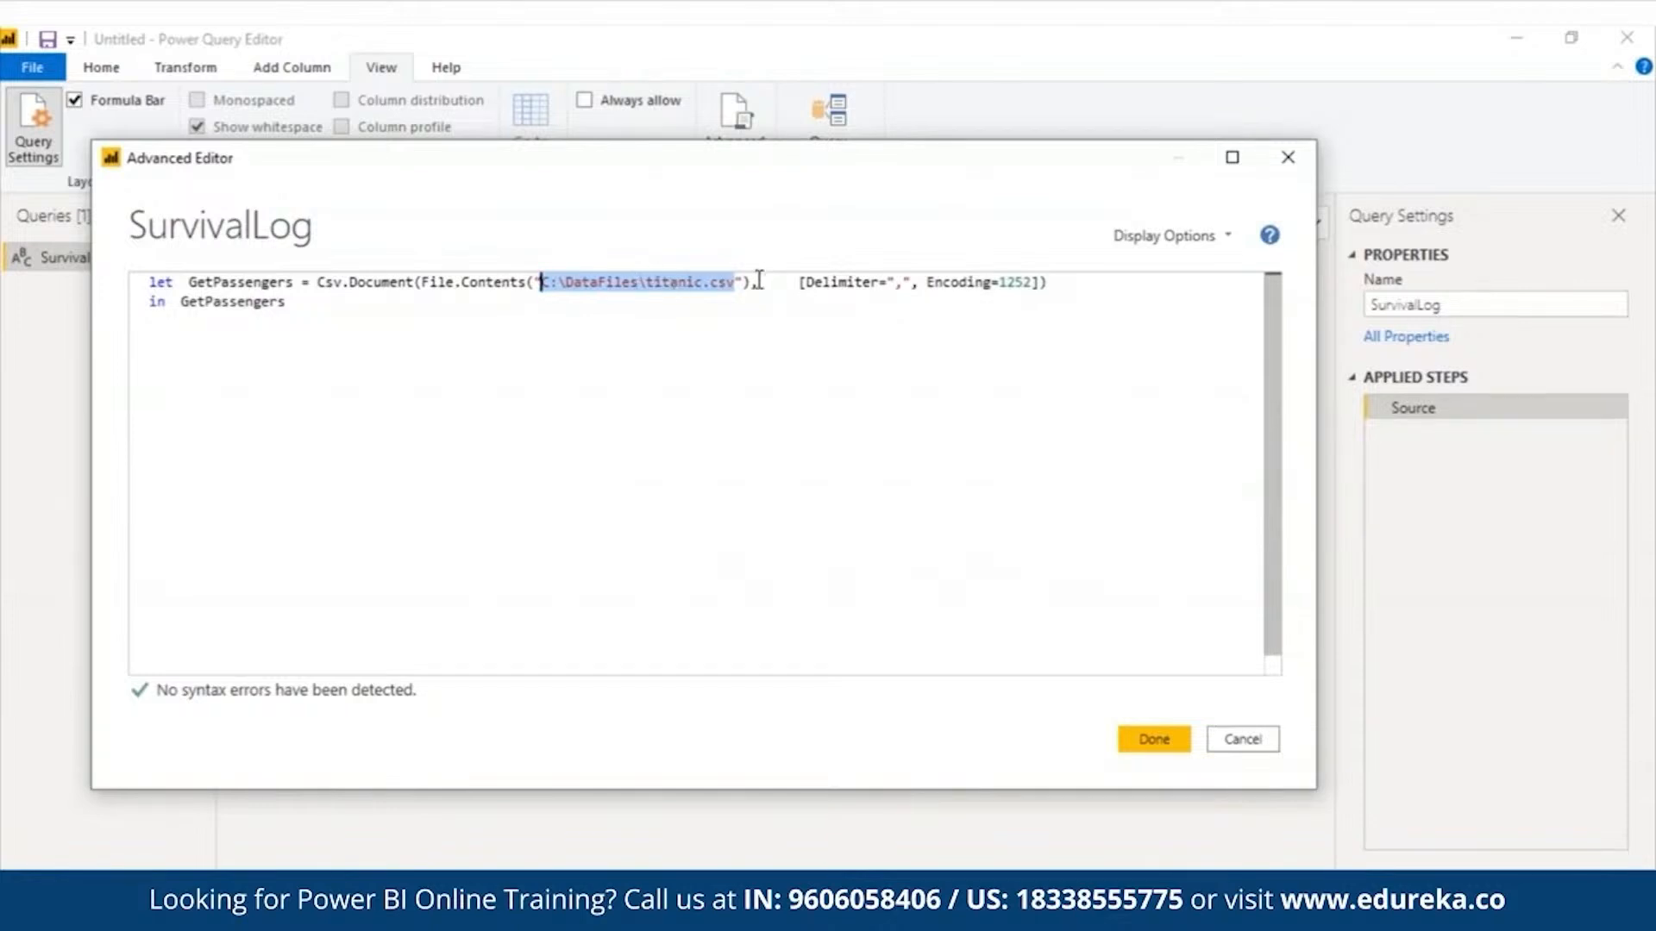
pyautogui.click(791, 282)
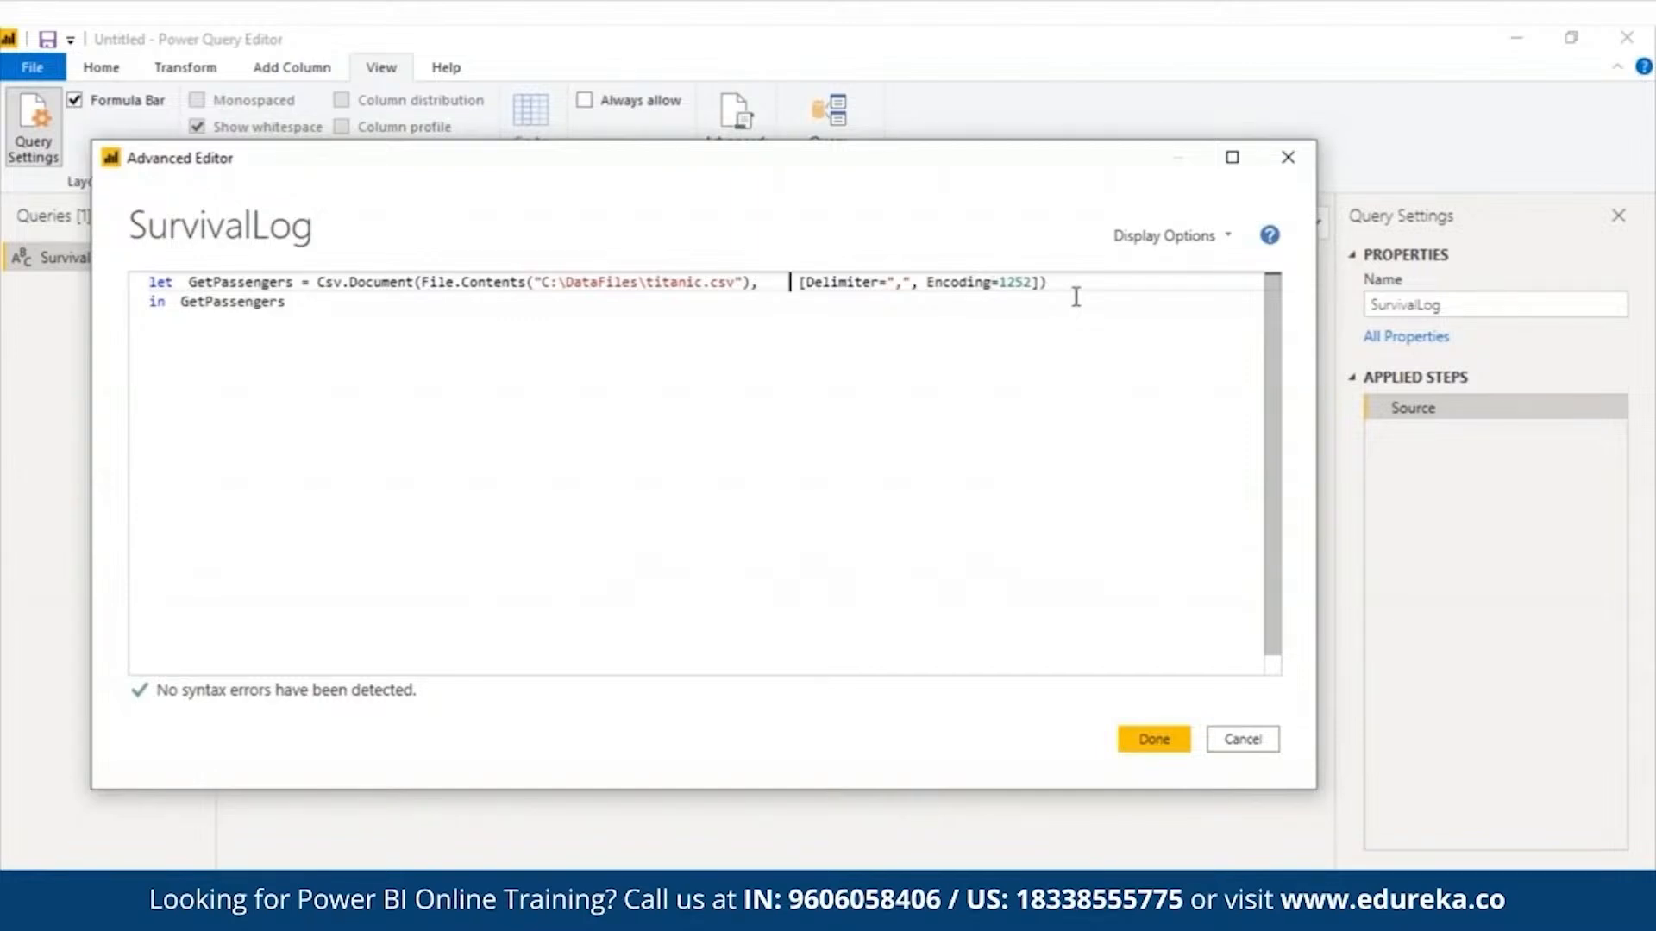
pyautogui.doubleClick(899, 280)
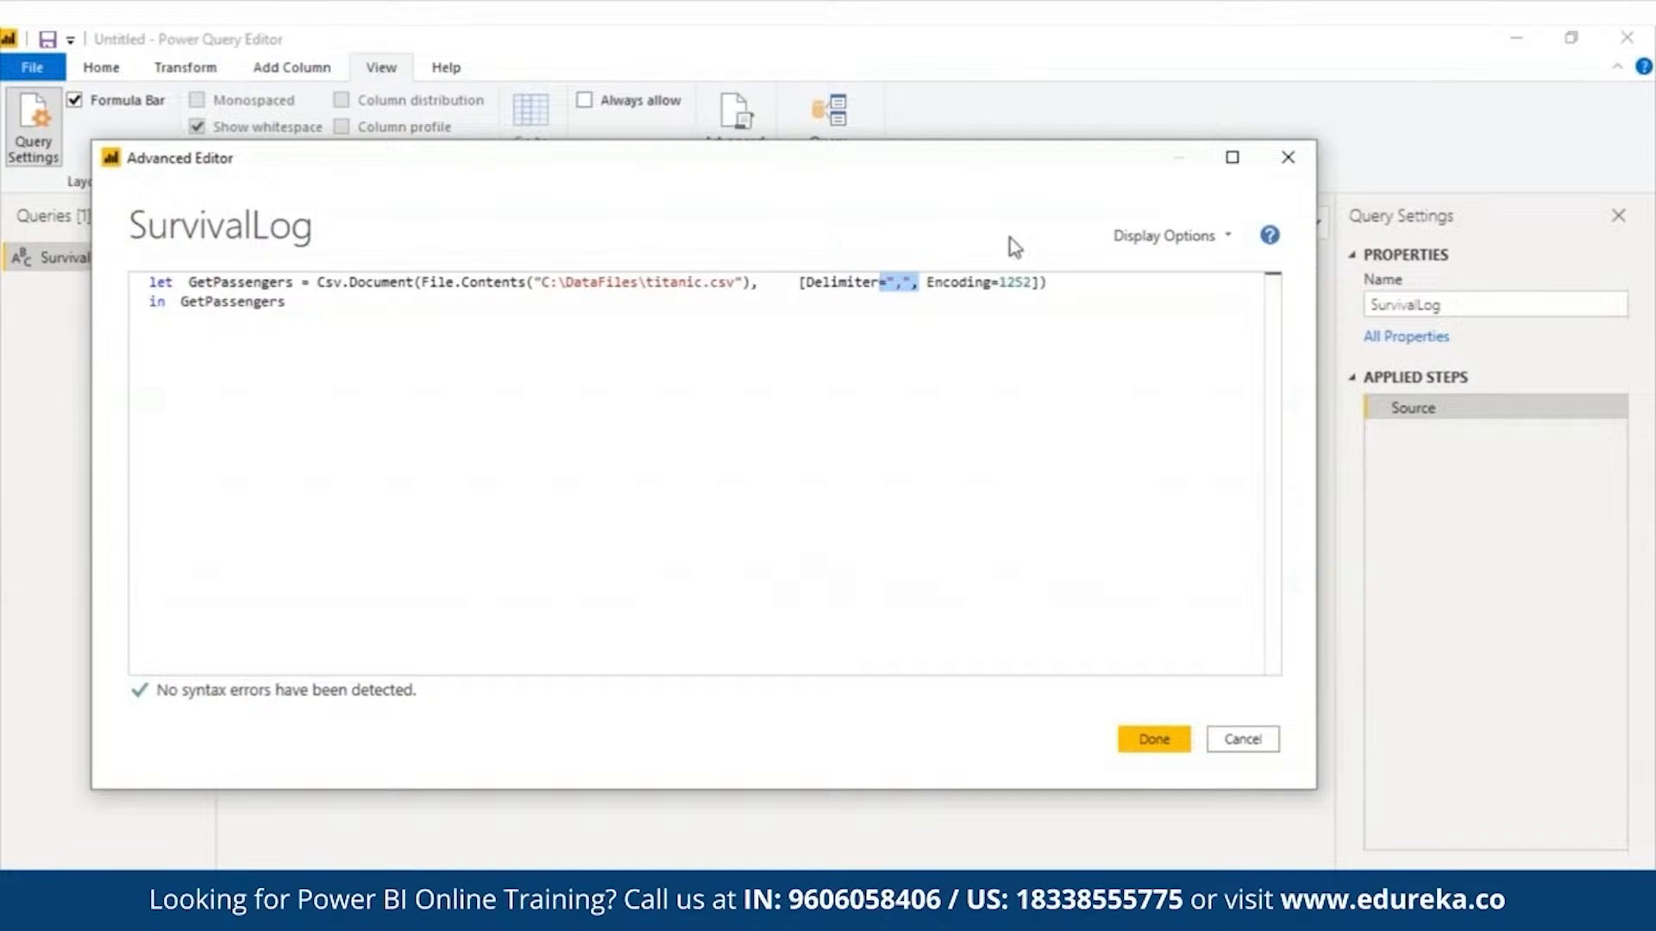
pyautogui.doubleClick(1017, 282)
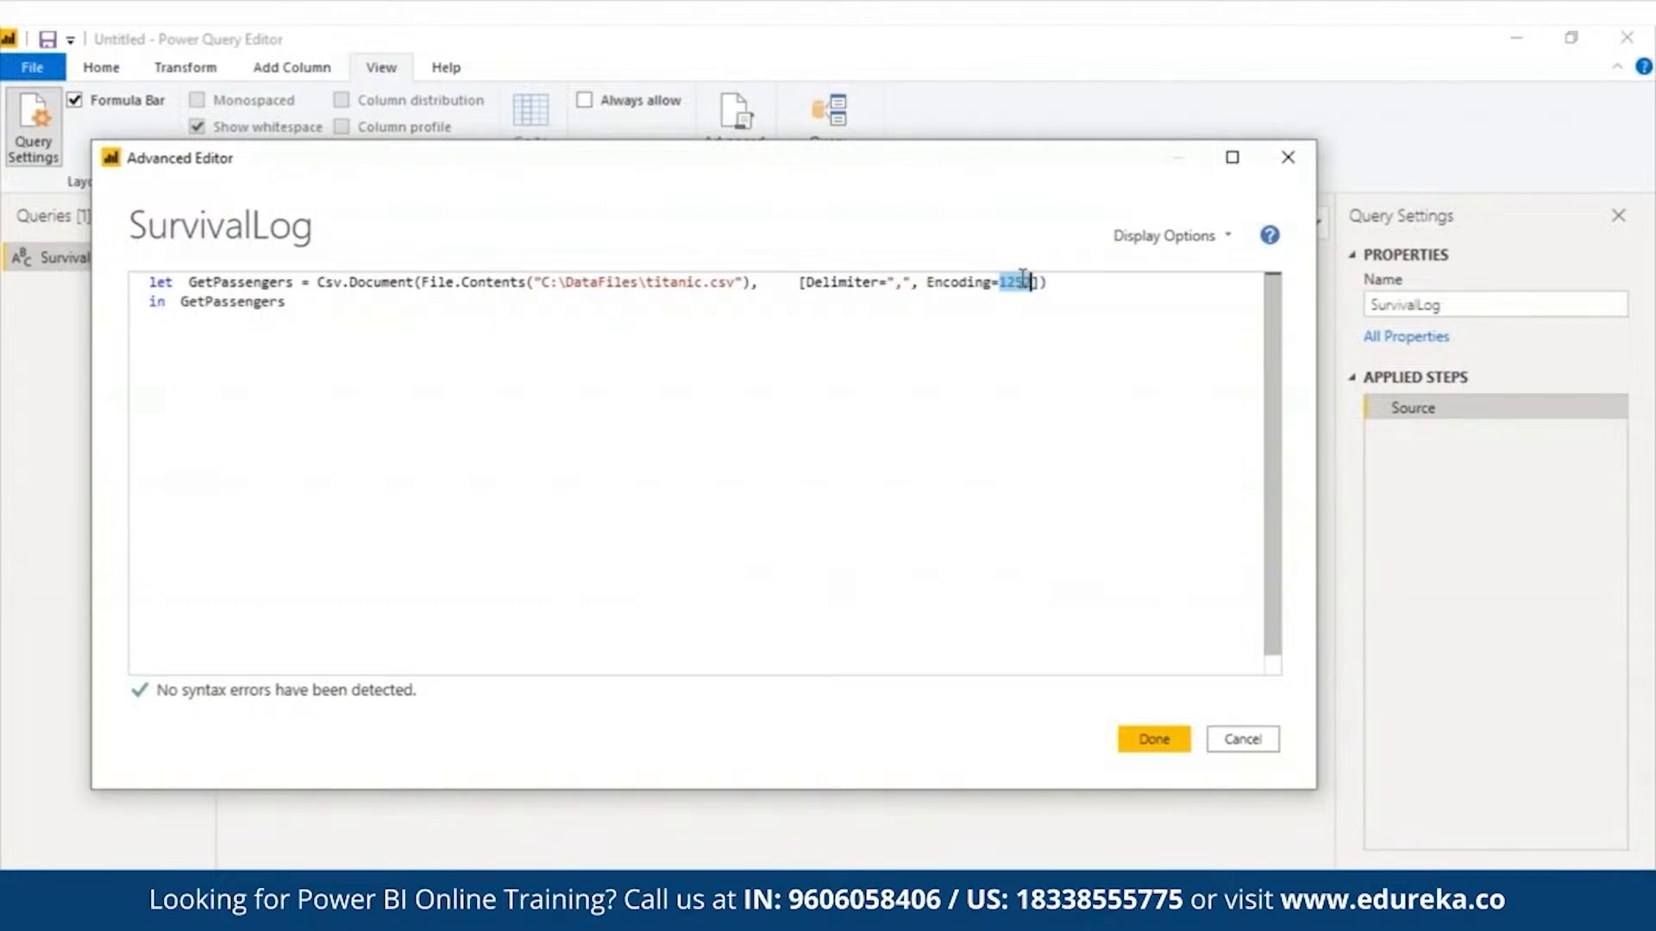
# - Commit the edited query code, then save and apply the pending query changes
pyautogui.click(1173, 749)
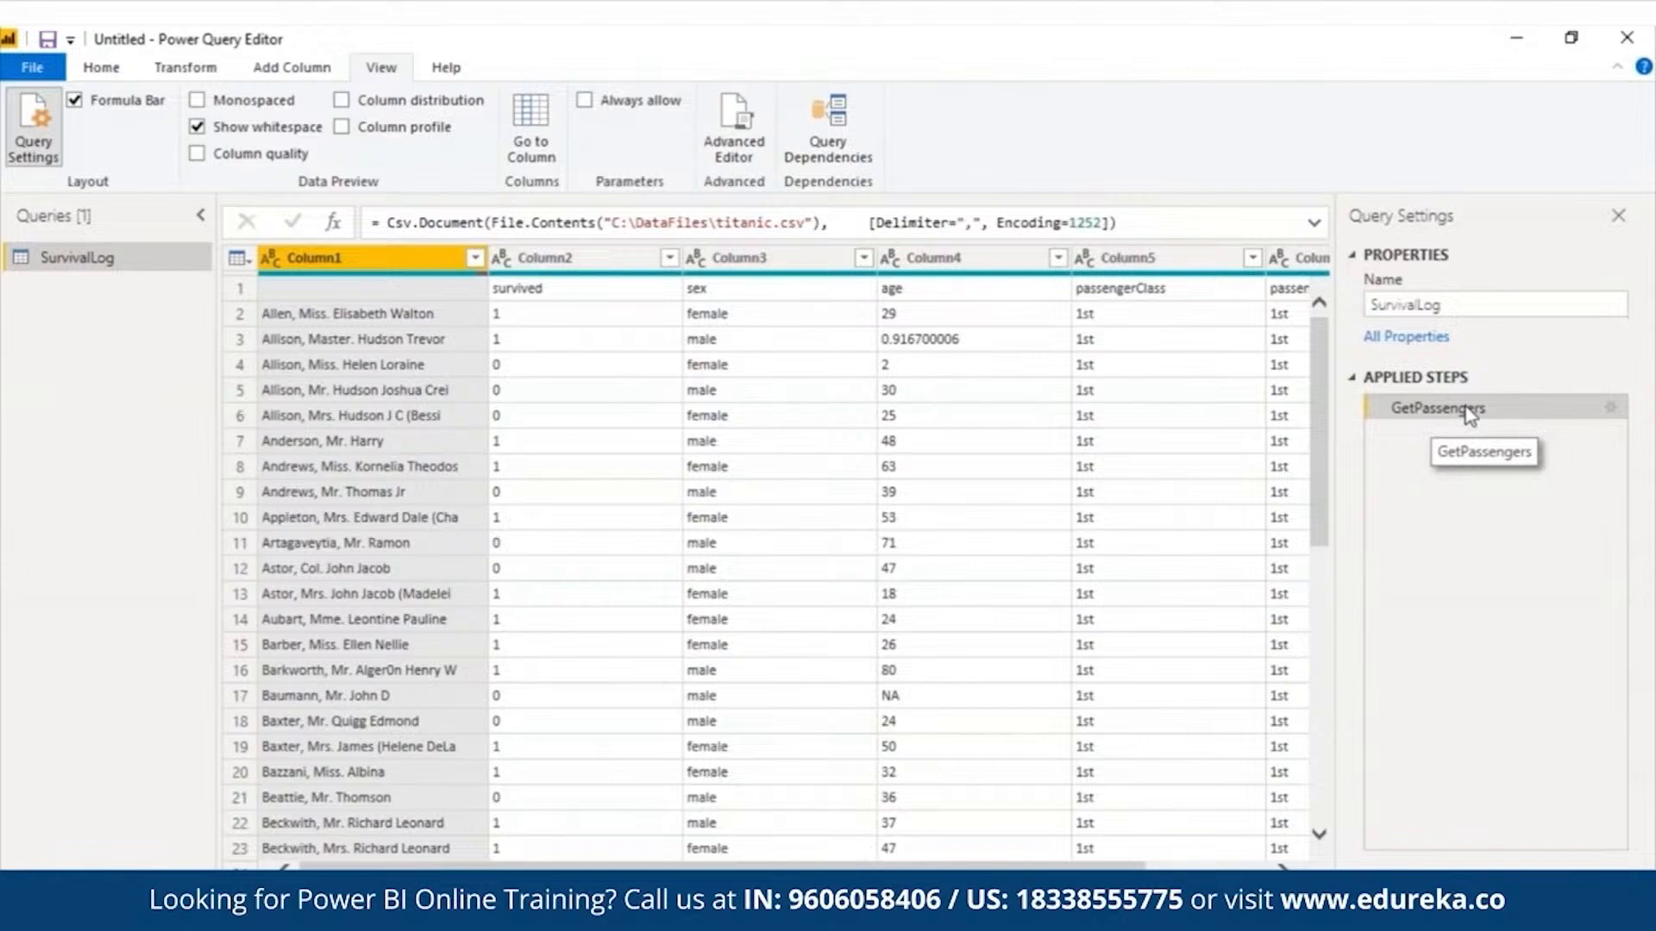
pyautogui.tripleClick(444, 217)
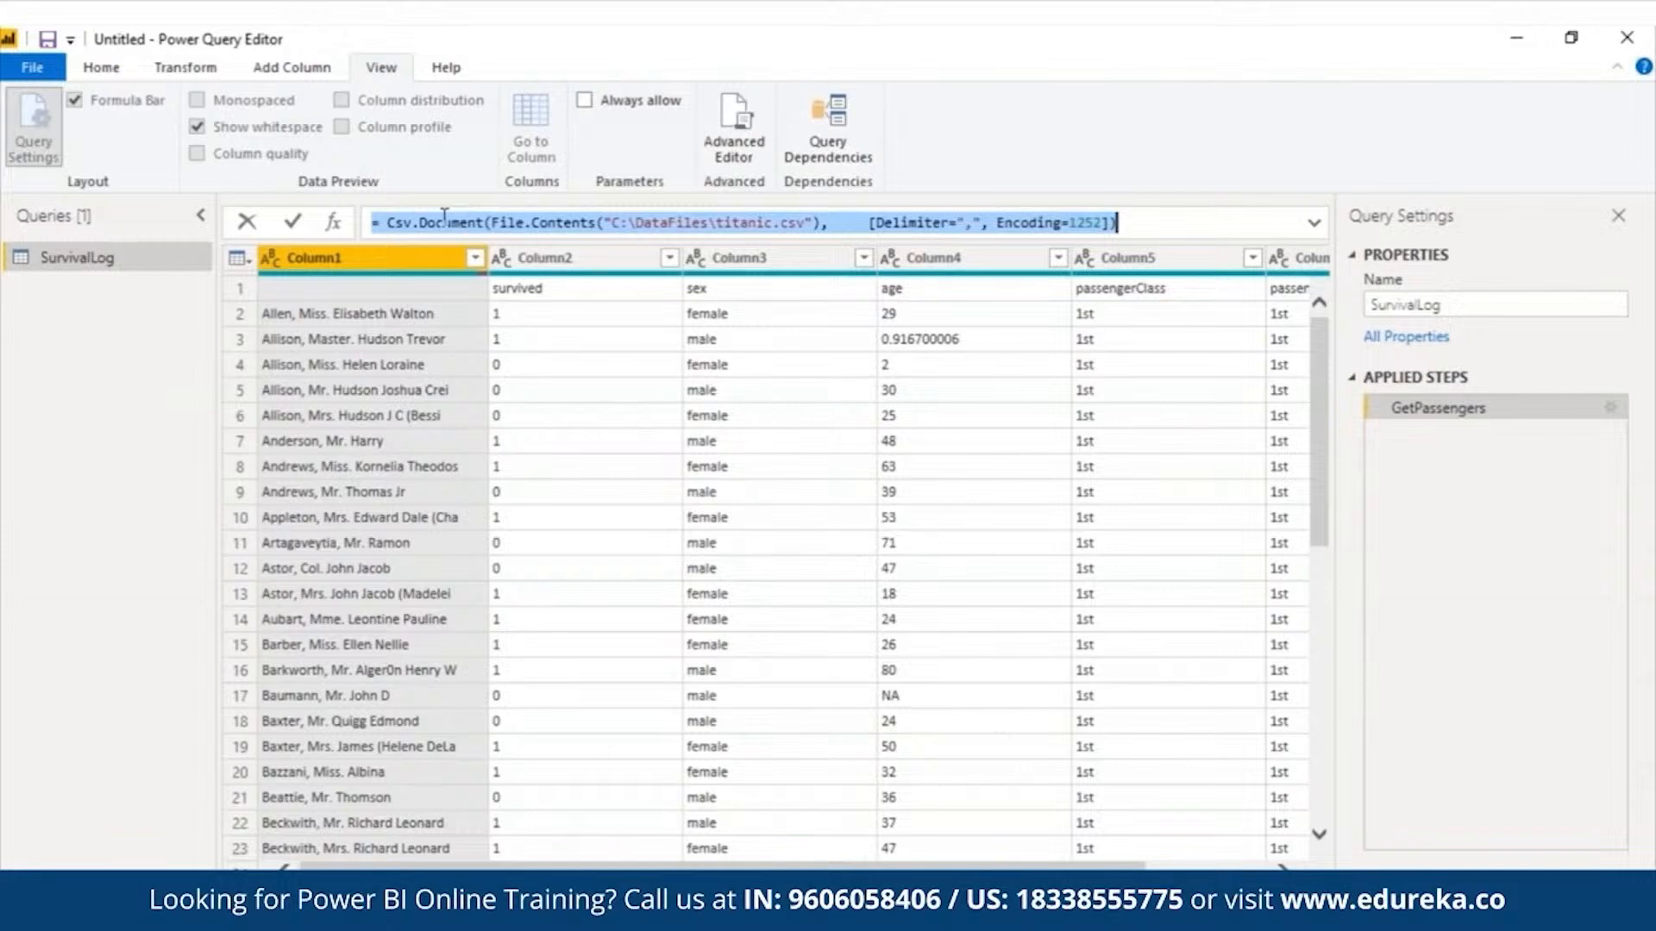
pyautogui.click(43, 39)
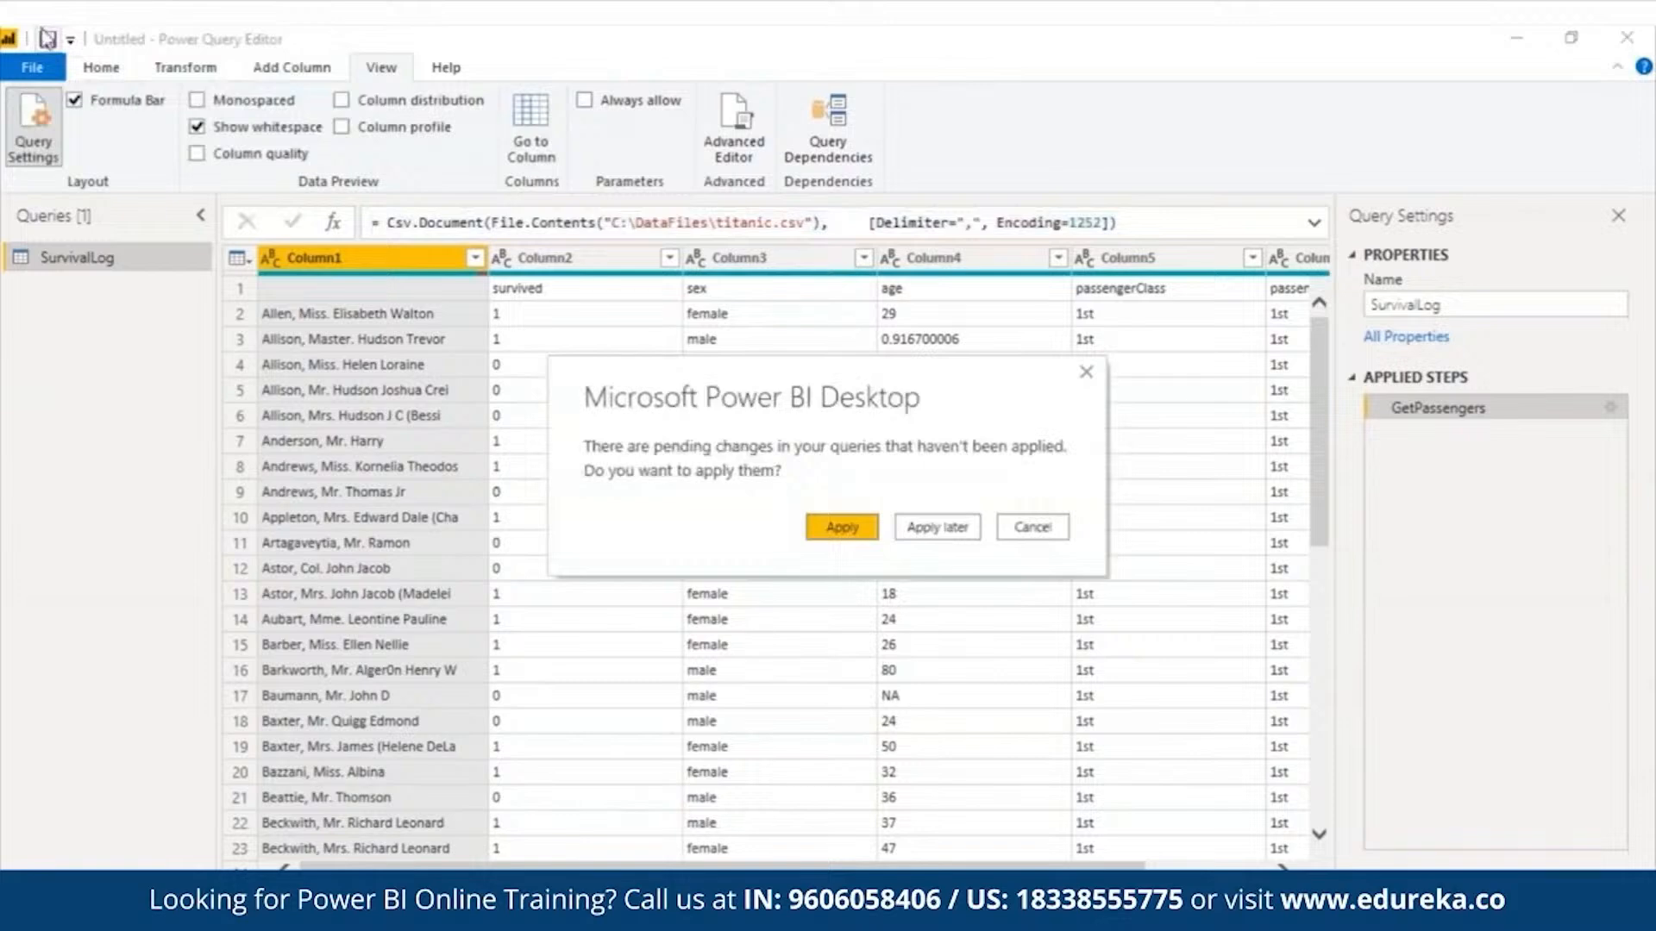
pyautogui.click(834, 529)
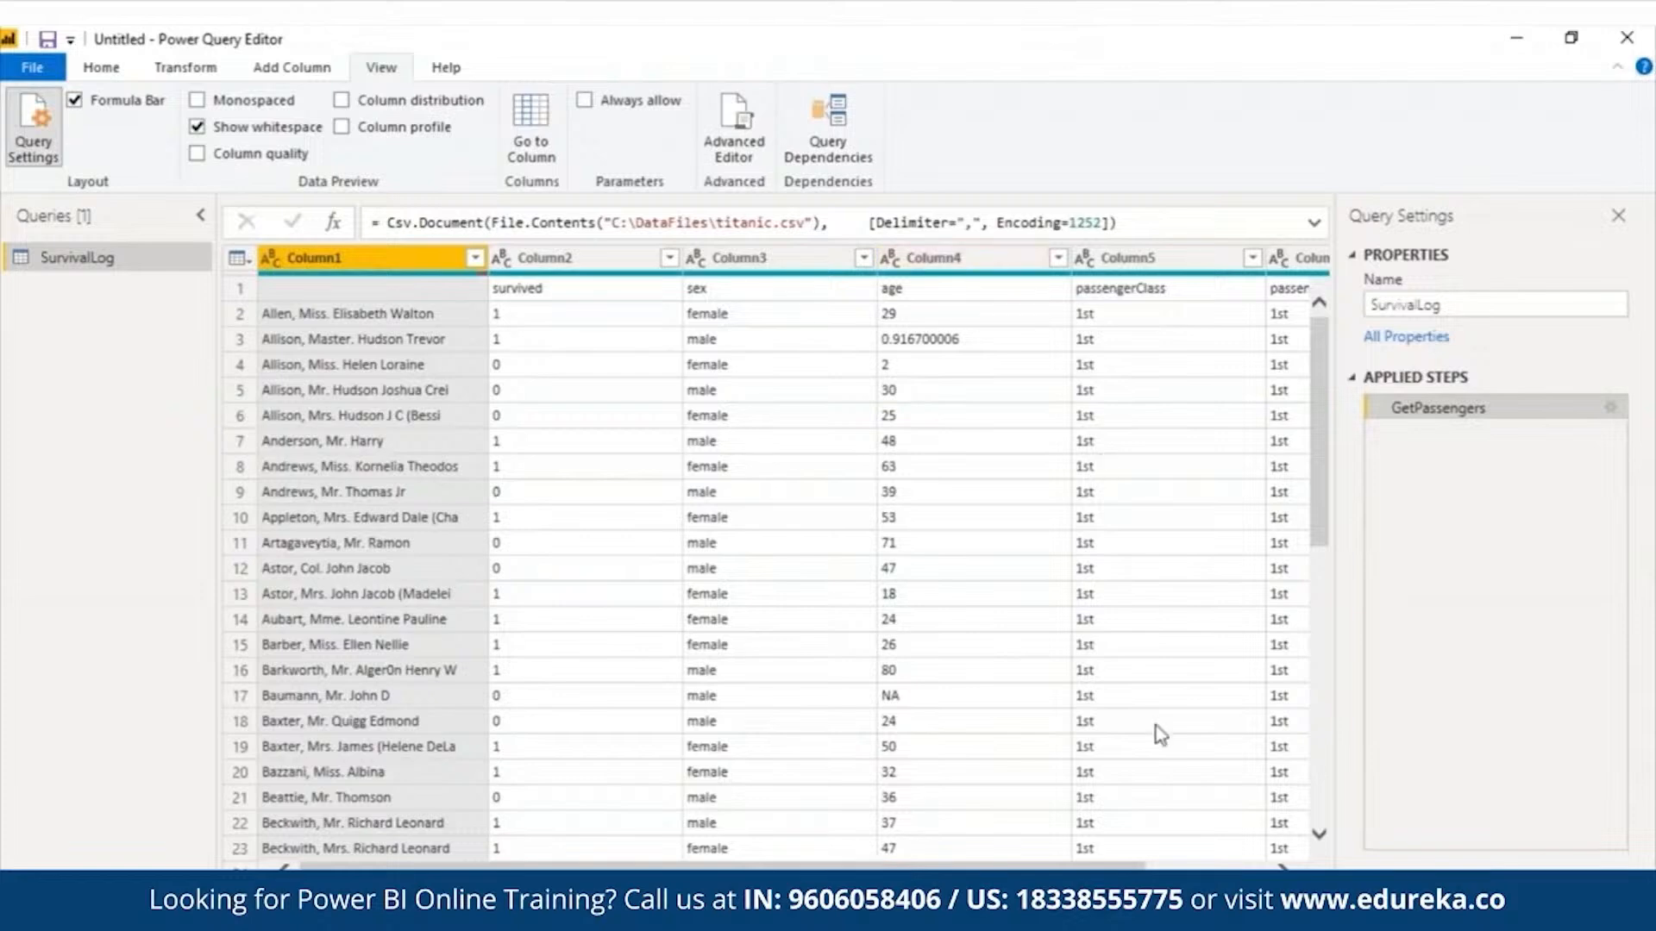
# - Add RemoveCols = Table.RemoveColumns(GetPassengers, "Column6") on a new line of the query code, return RemoveCols, and commit the code
pyautogui.hscroll(3, 971, 824)
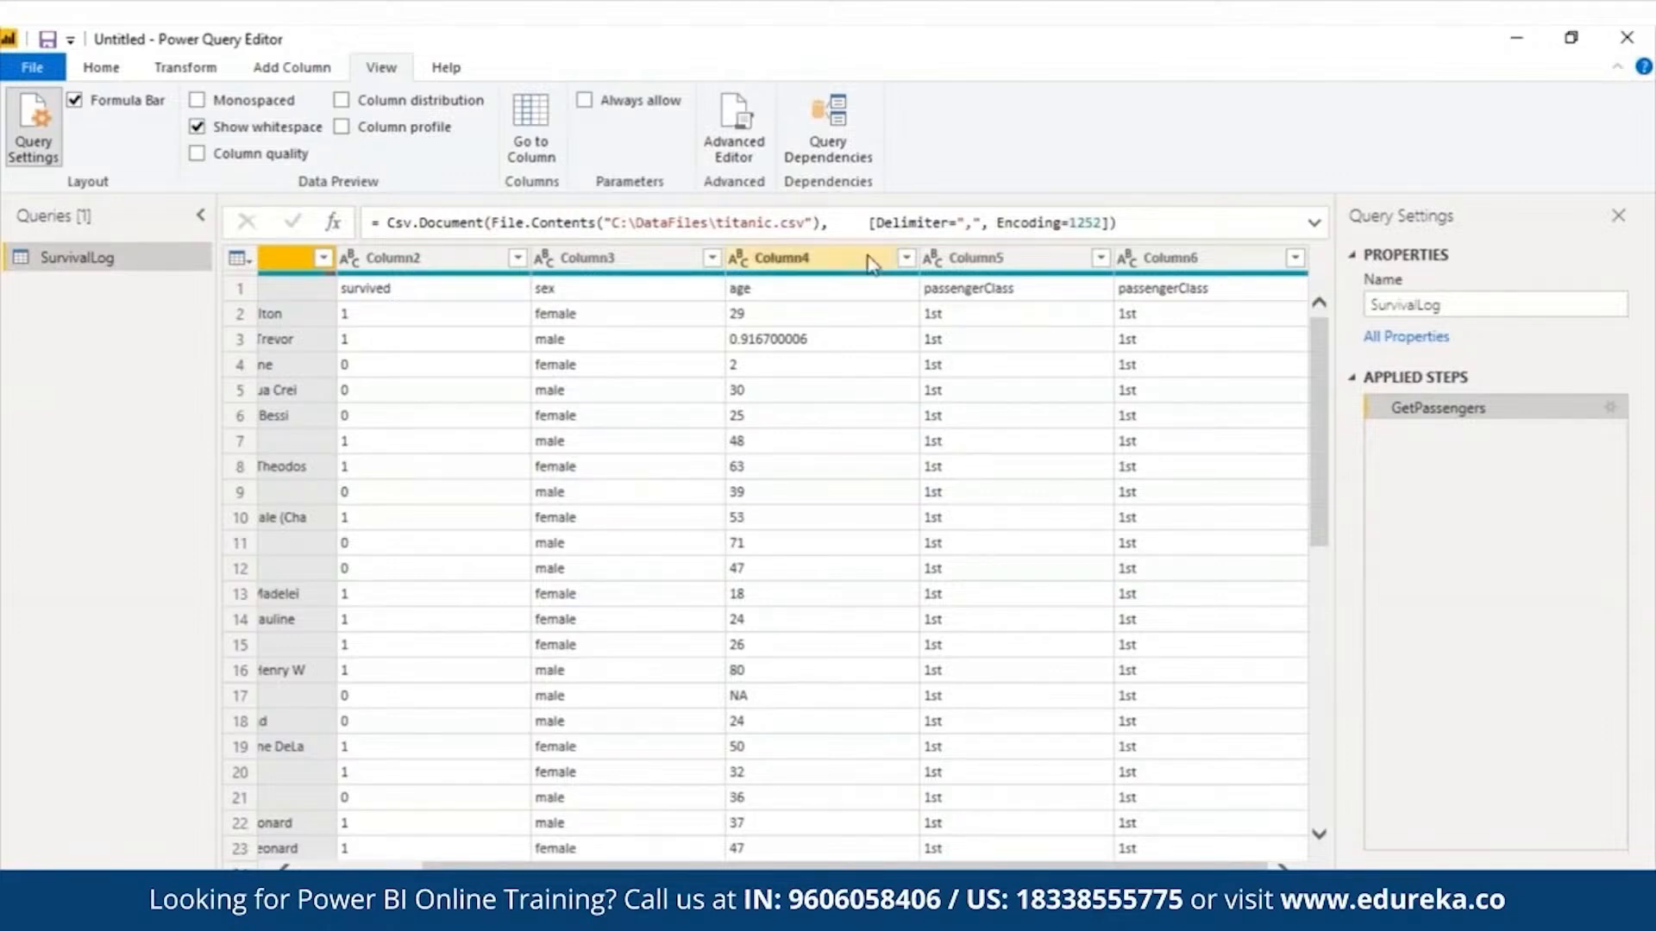
pyautogui.click(759, 147)
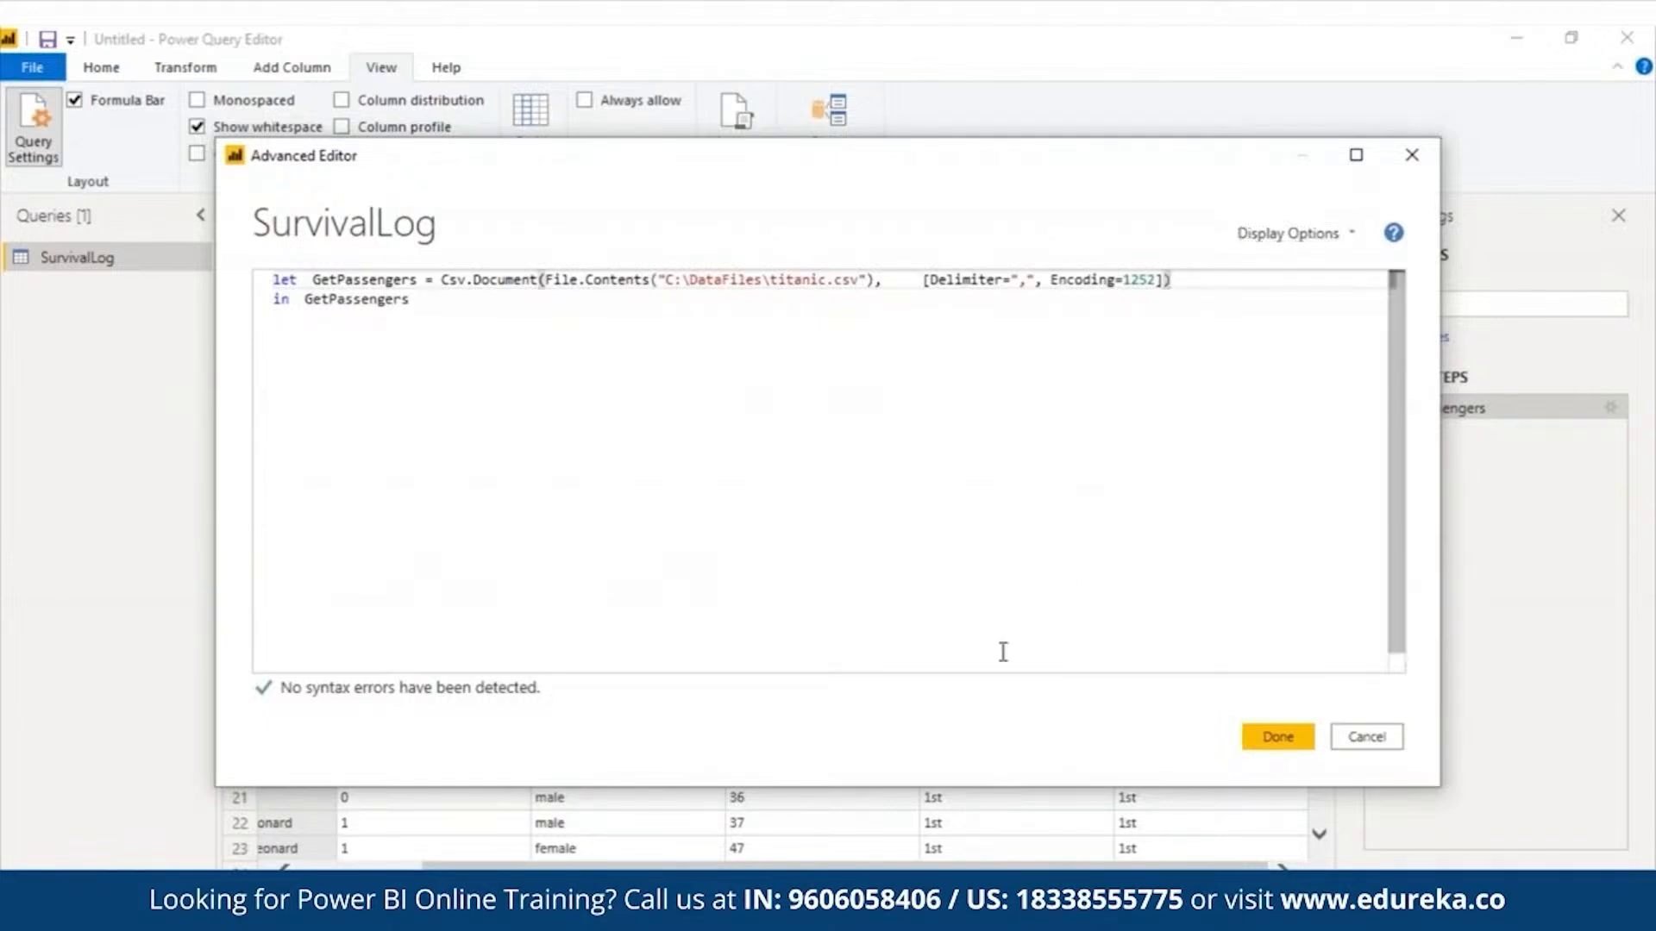
pyautogui.write(',')
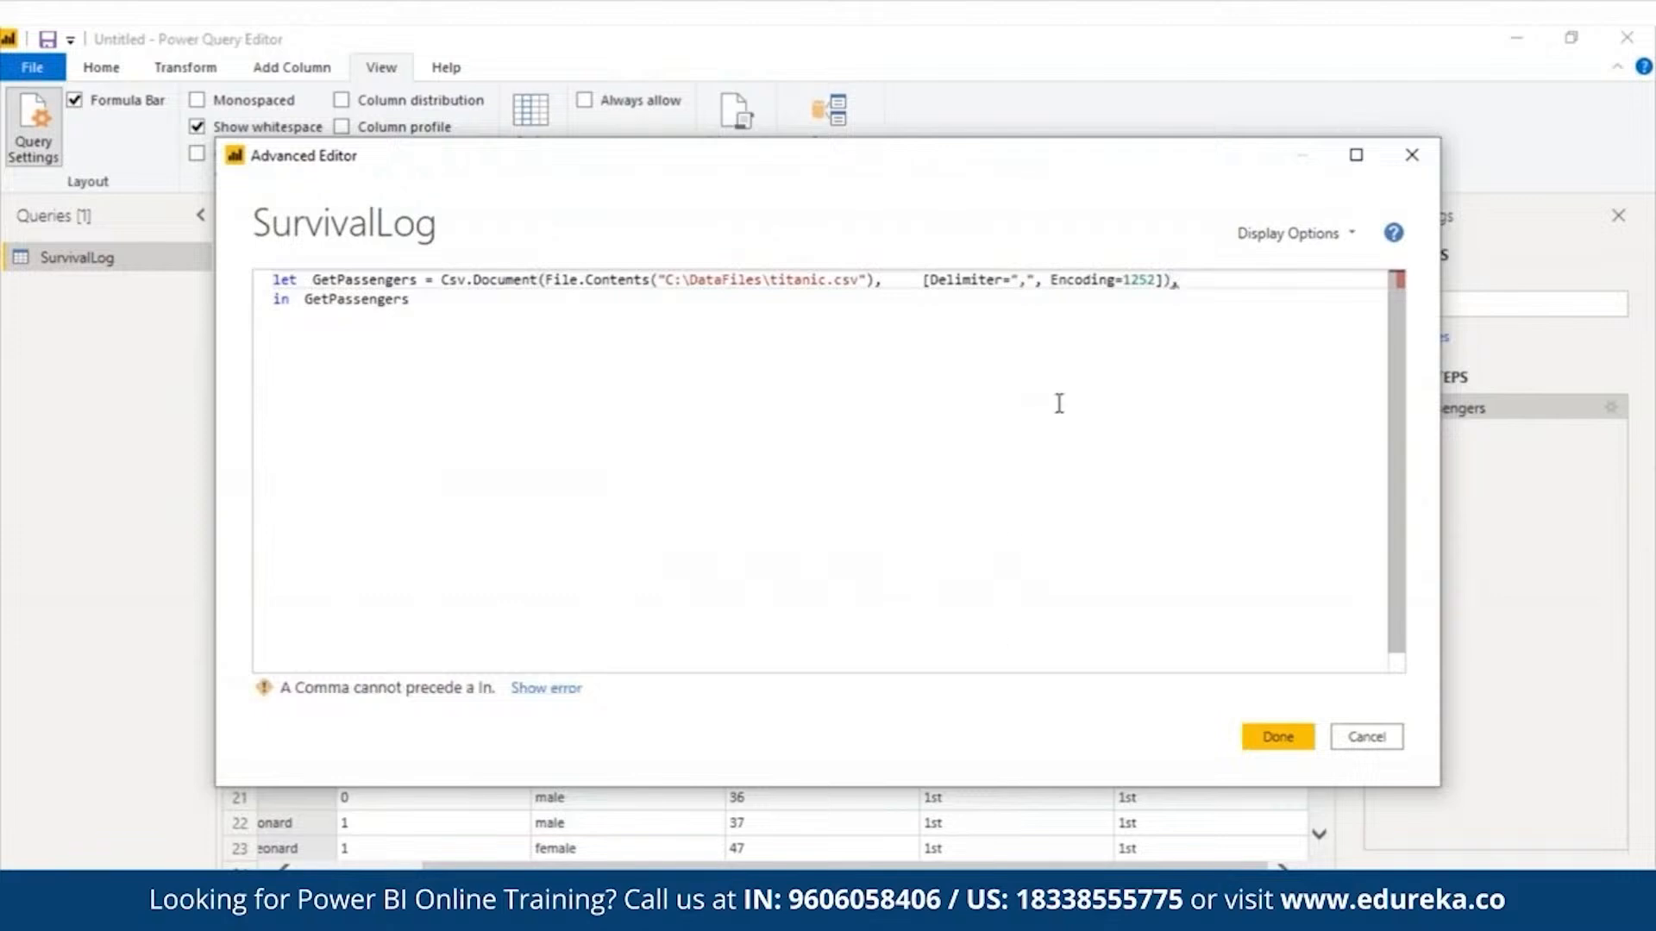
pyautogui.press('Return')
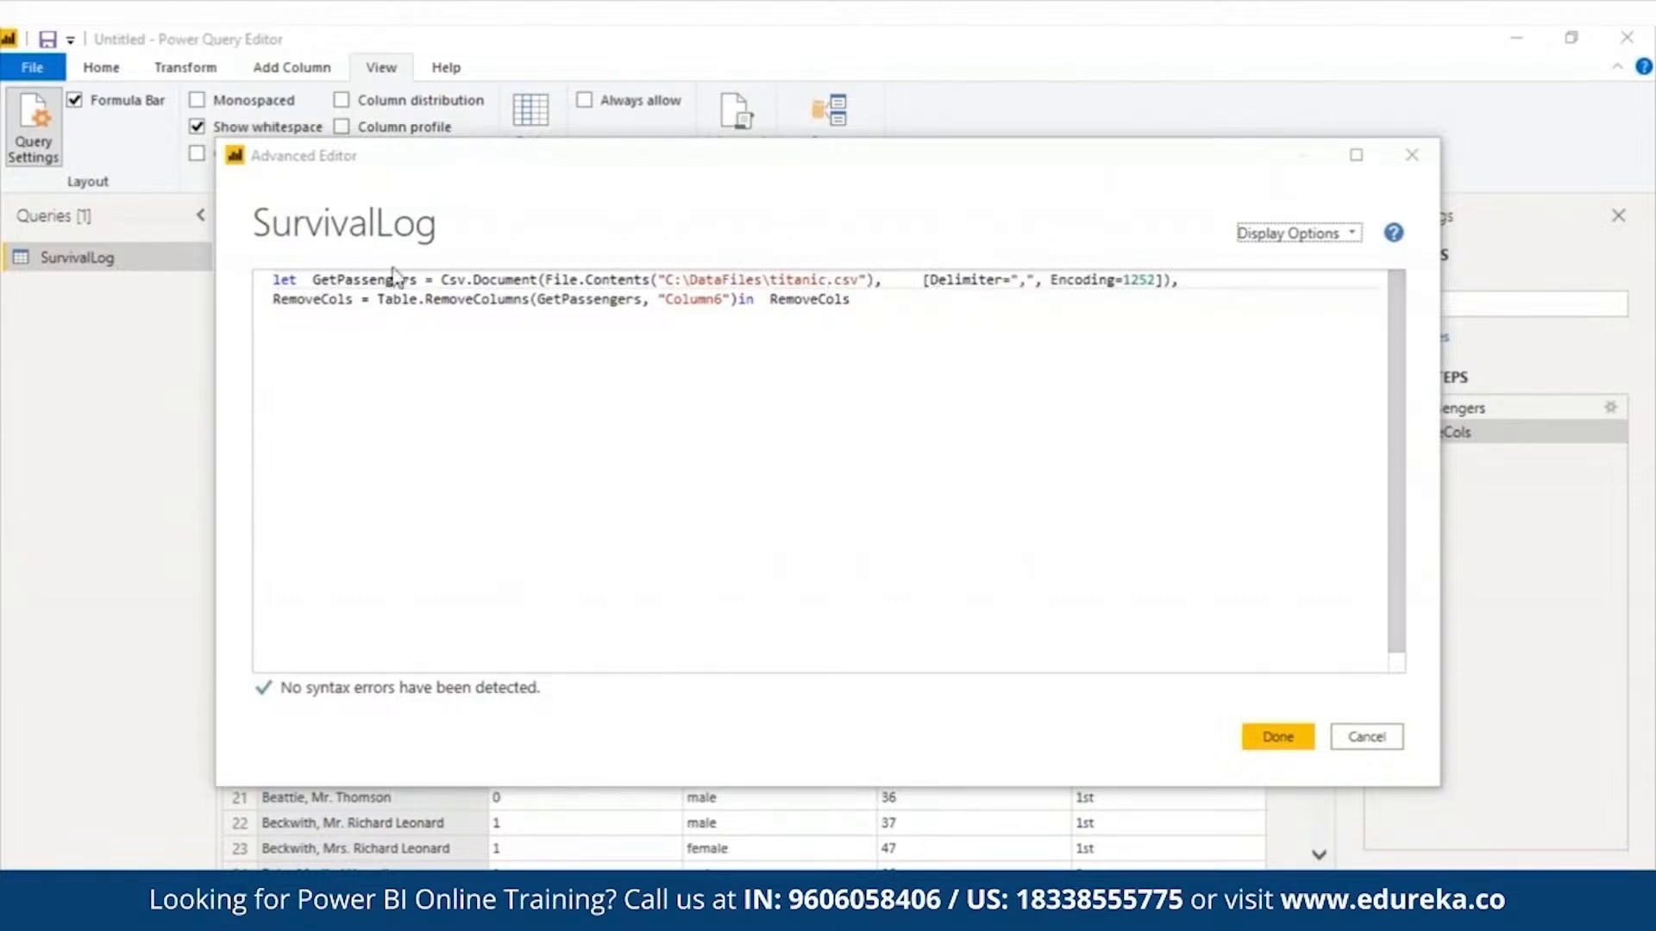
pyautogui.tripleClick(561, 301)
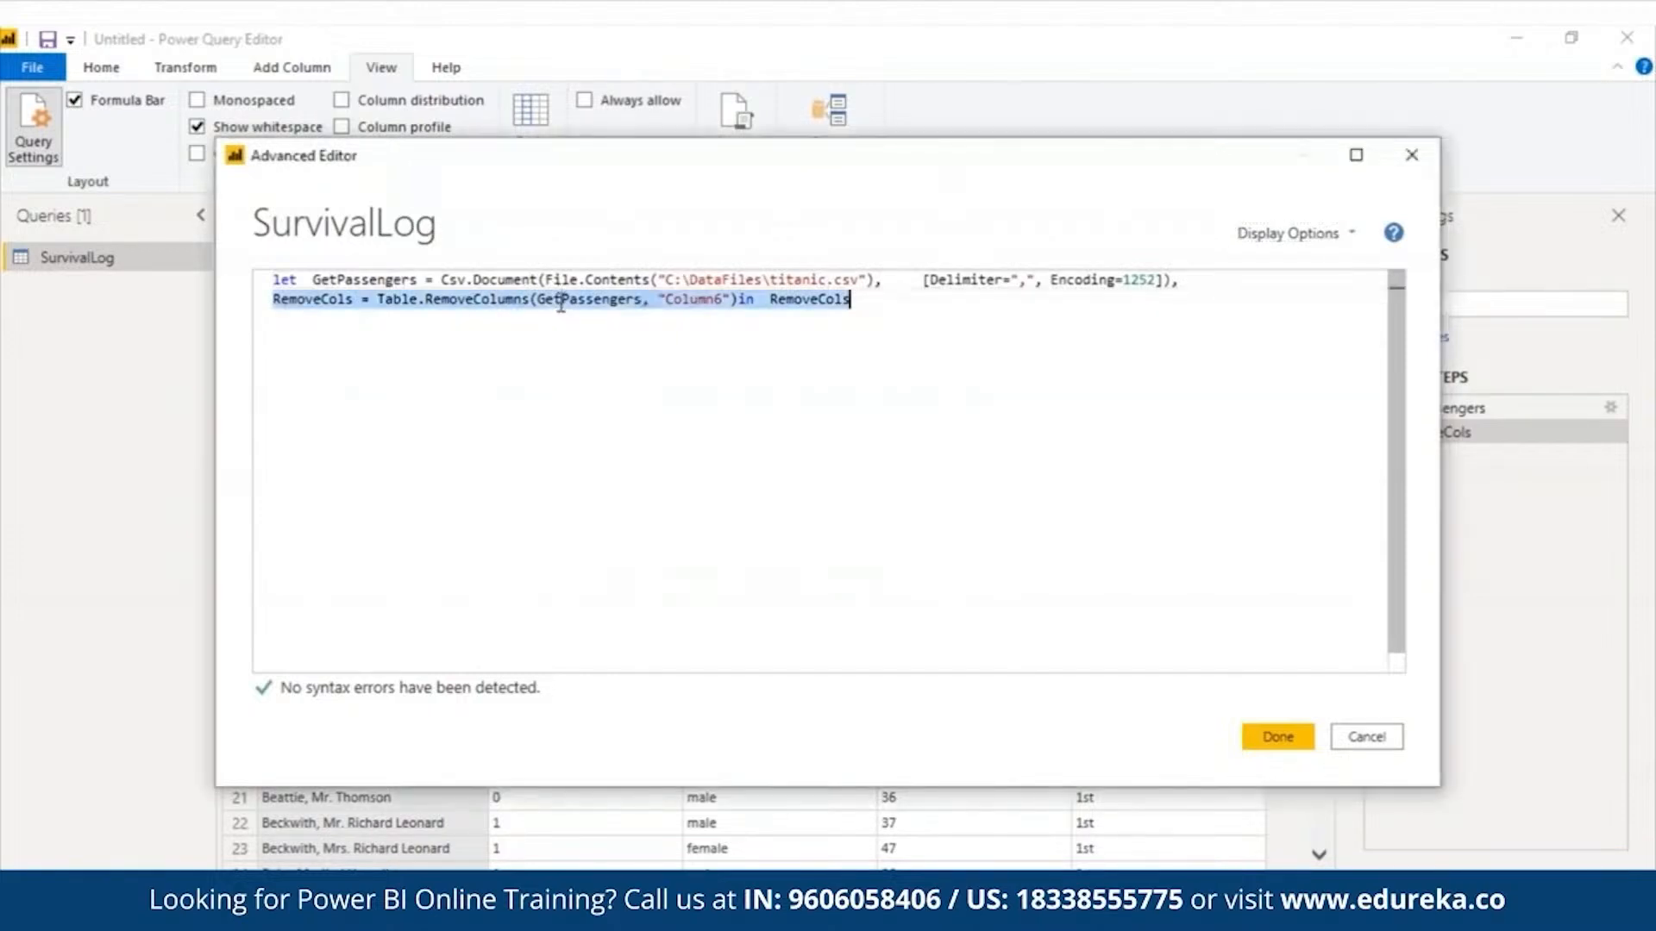
pyautogui.doubleClick(692, 299)
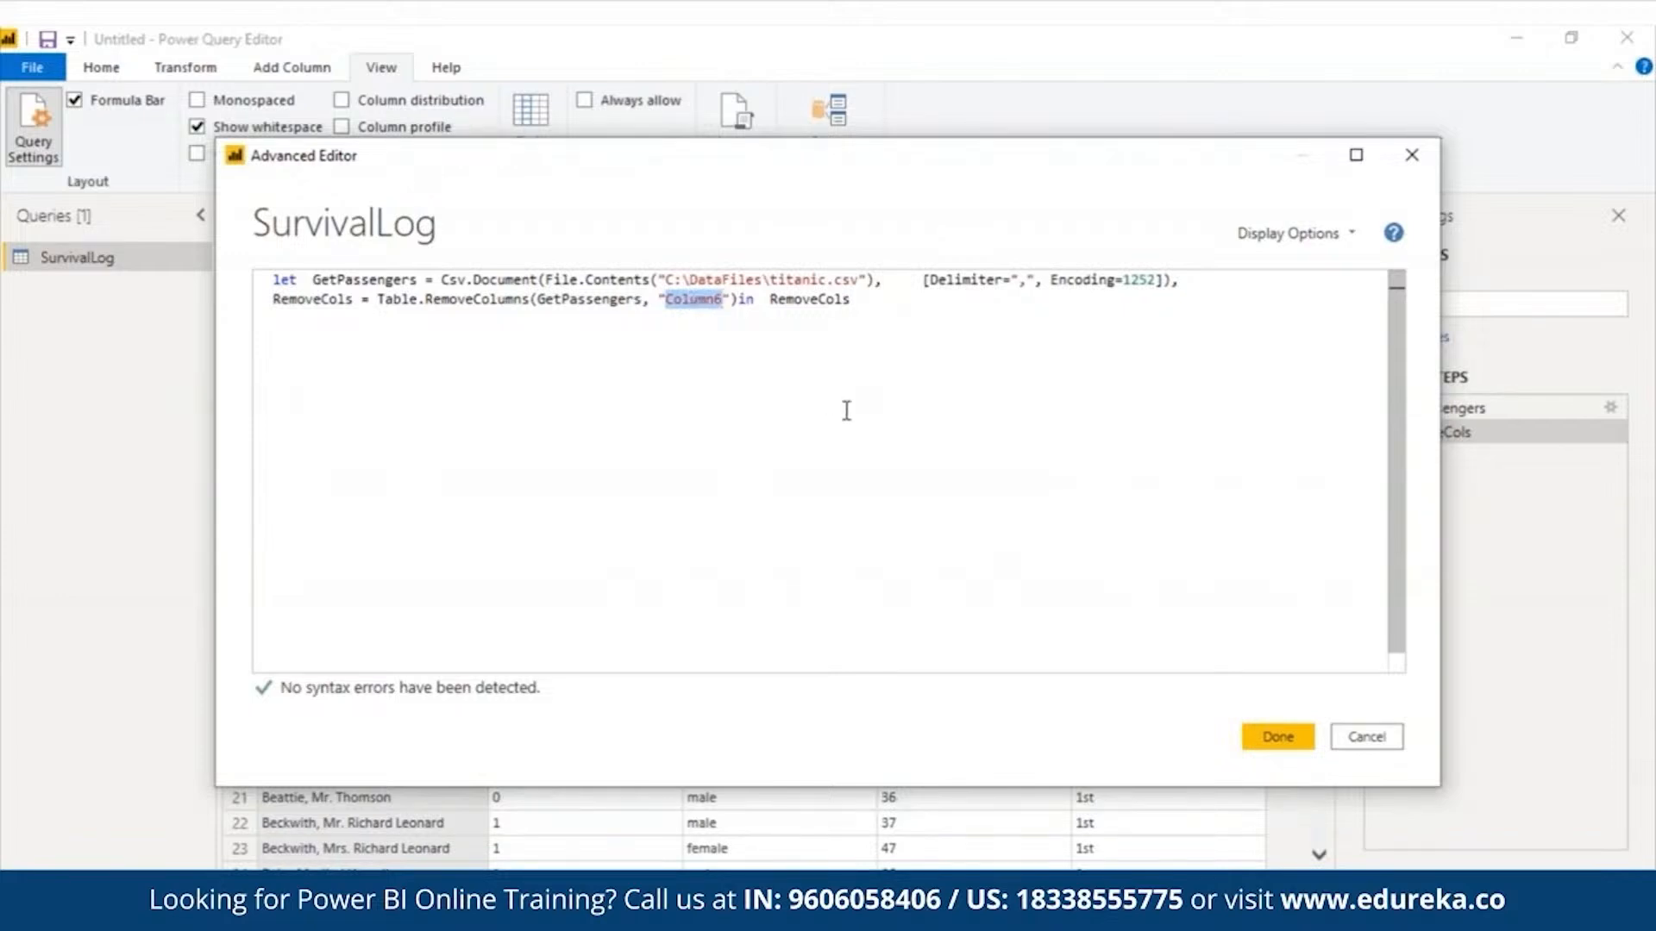
pyautogui.click(1259, 739)
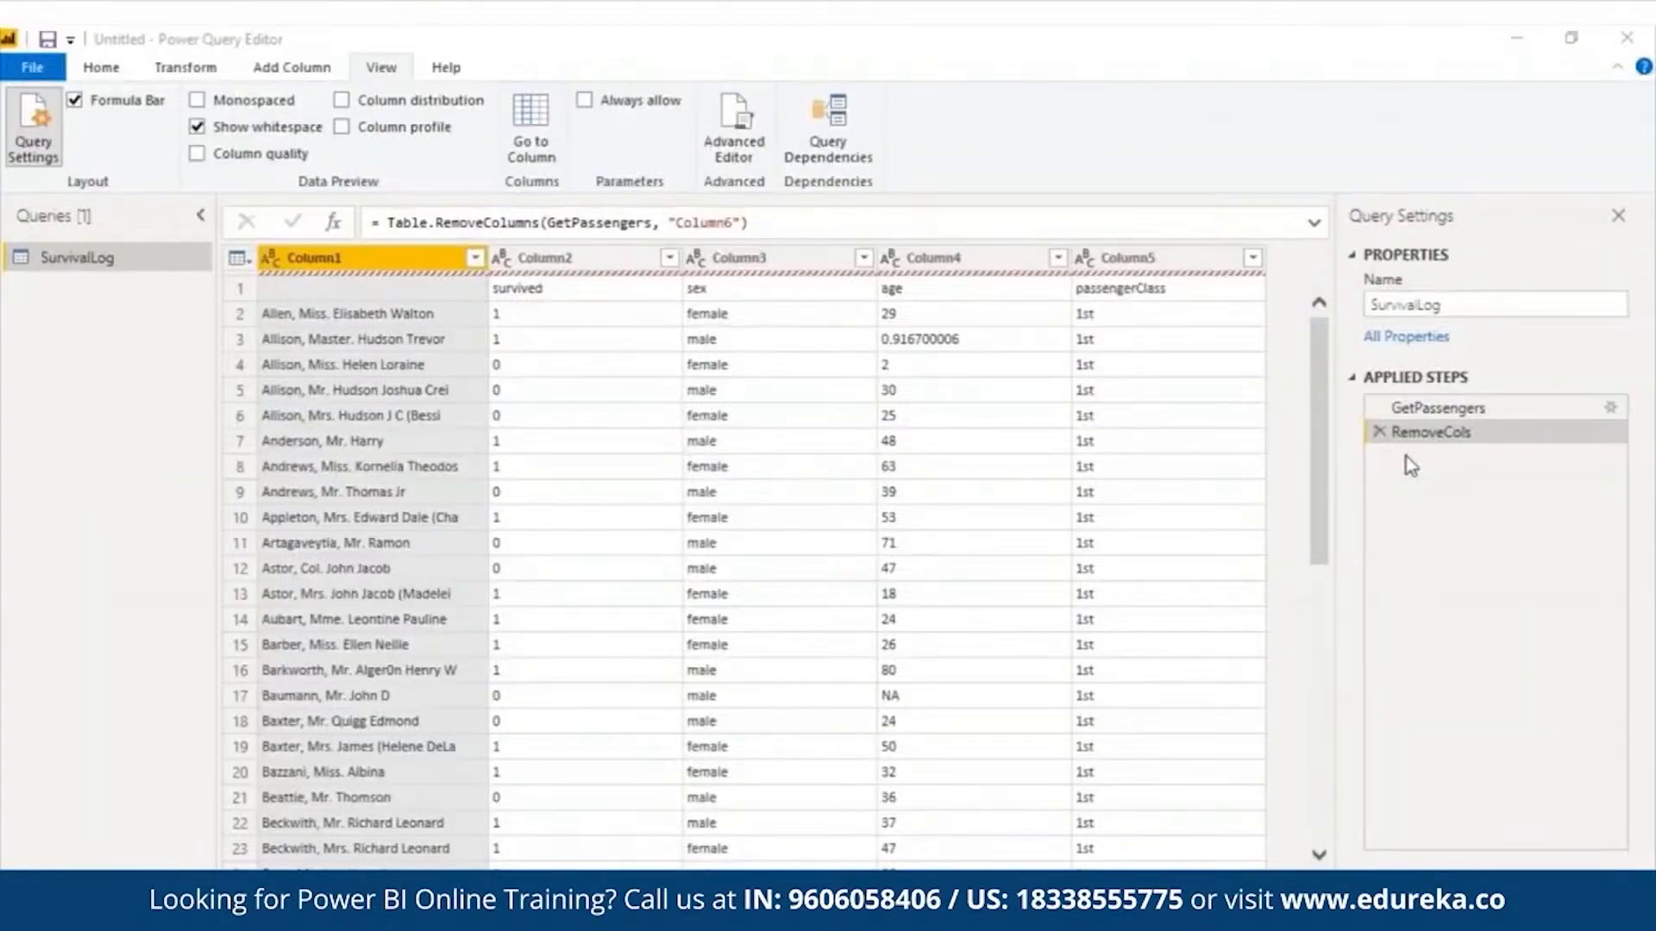
# - Reopen the query code and add PromoteNames = Table.PromoteHeaders(RemoveCols, [PromoteAllScalars=true]) on a new line at the end
pyautogui.click(735, 146)
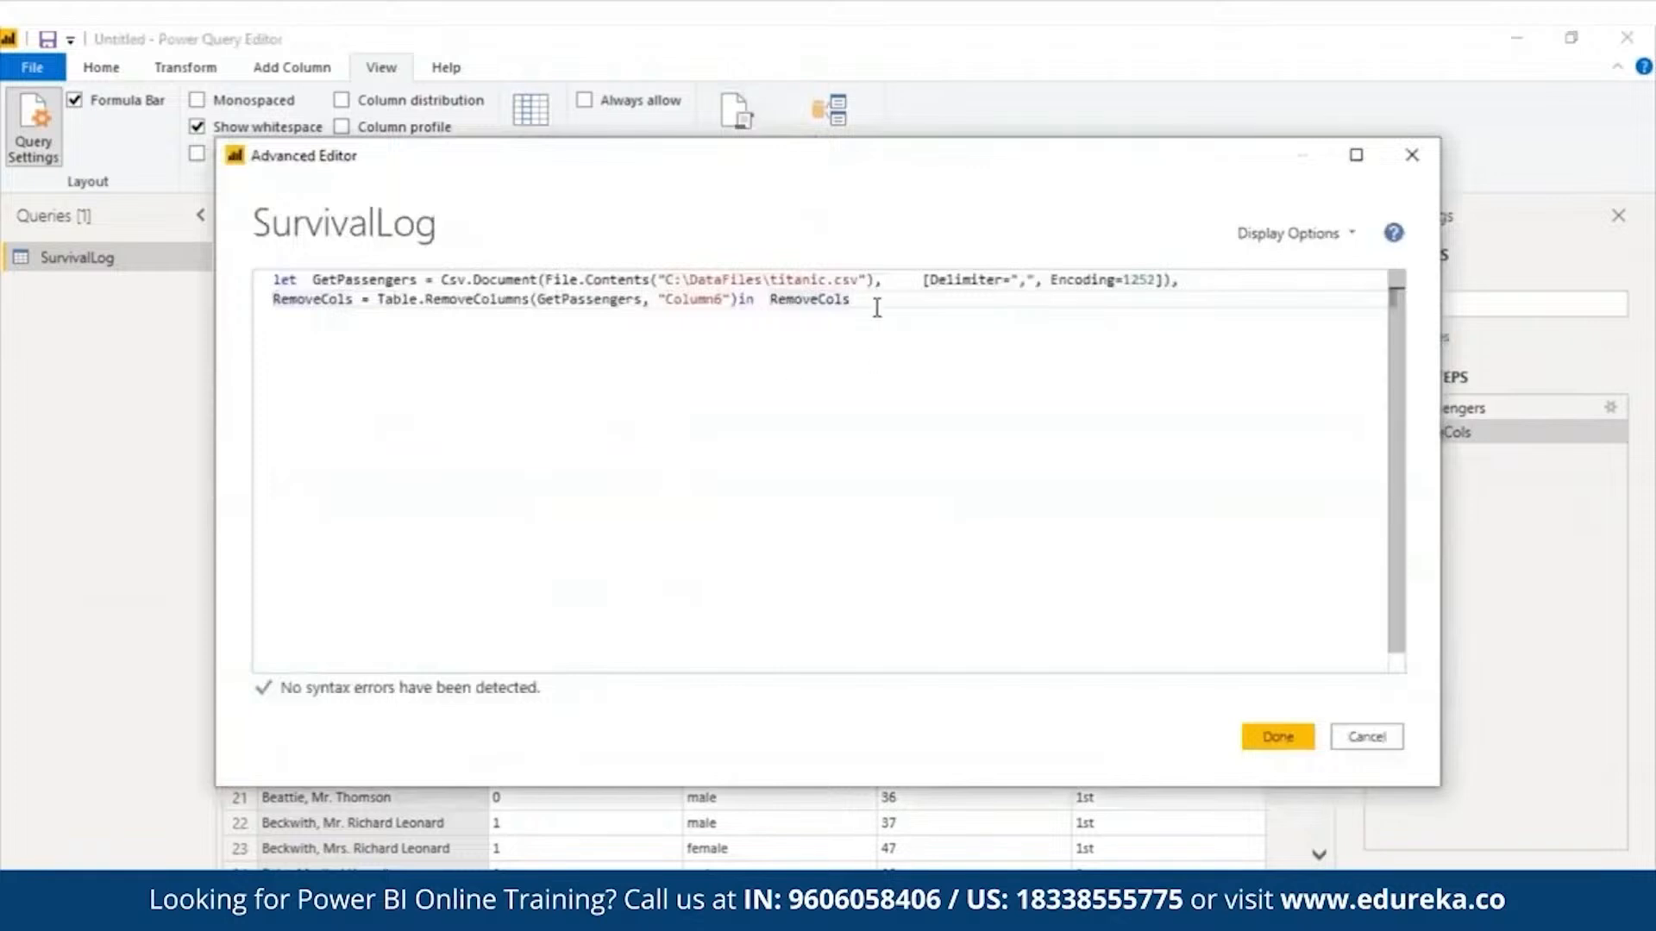
pyautogui.press('Return')
pyautogui.write('PromoteNames = Table.PromoteHeaders(RemoveCols, [PromoteAllScalars=true])')
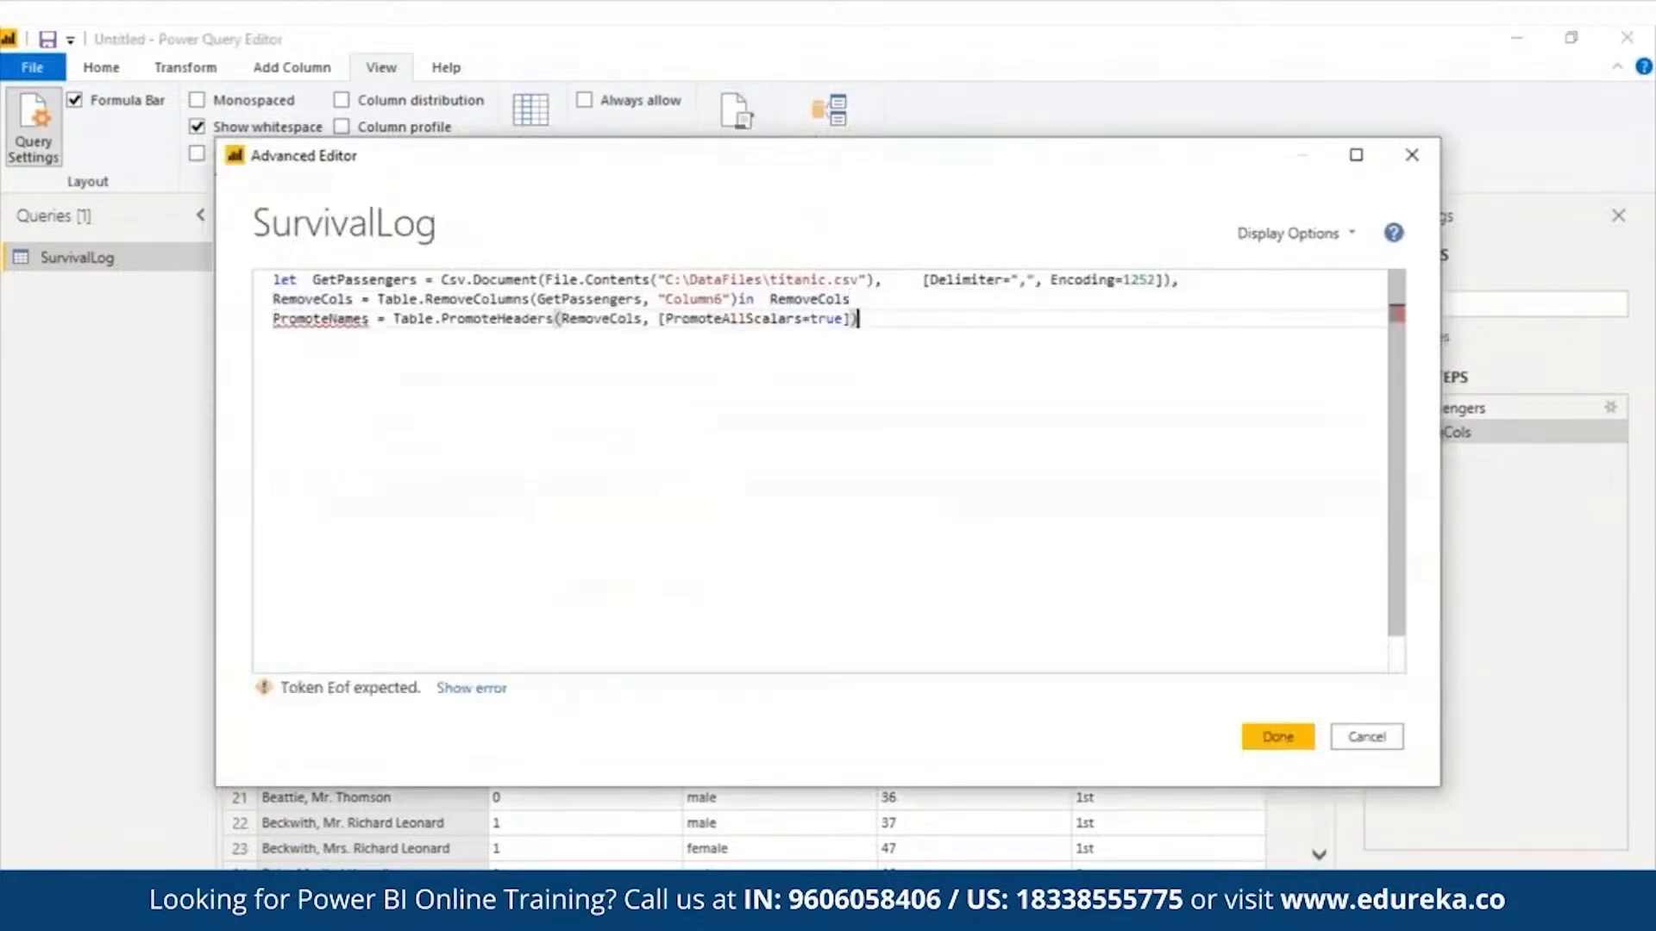
# - Move the in clause behind the PromoteNames statement, make it return PromoteNames, and end the RemoveCols statement with a comma
pyautogui.moveTo(739, 299); pyautogui.dragTo(1007, 311)
pyautogui.hotkey('ctrl', 'x')
pyautogui.click(883, 319)
pyautogui.hotkey('ctrl', 'v')
pyautogui.write('Prom')
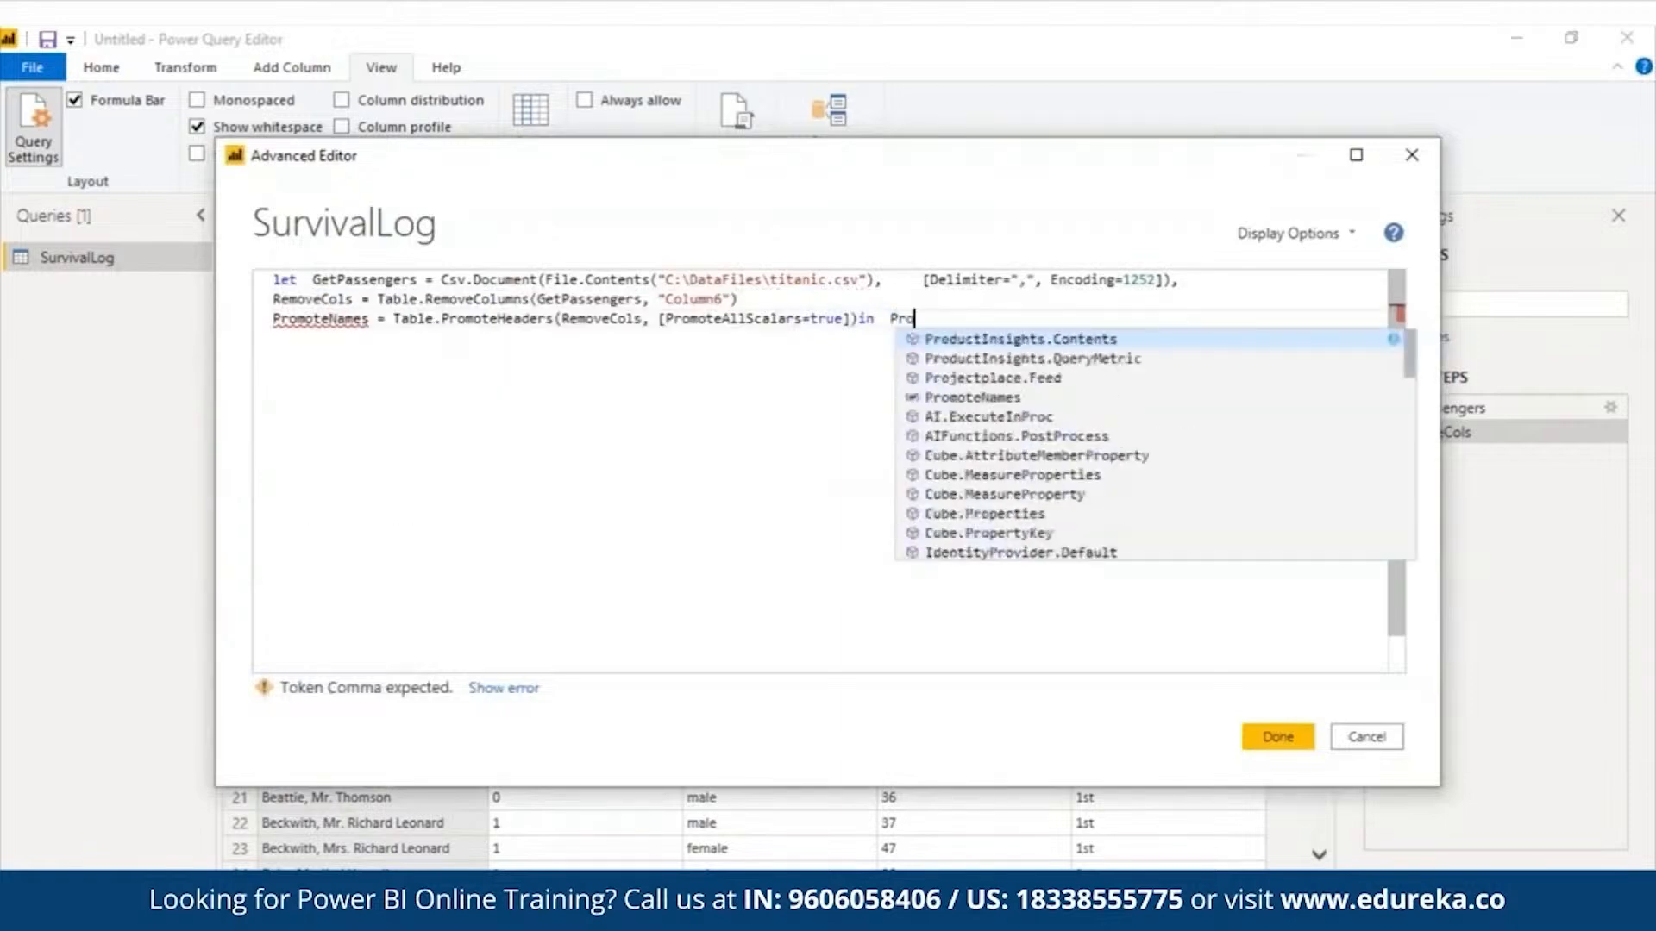
pyautogui.press('Tab')
pyautogui.press('Up')
pyautogui.write(',')
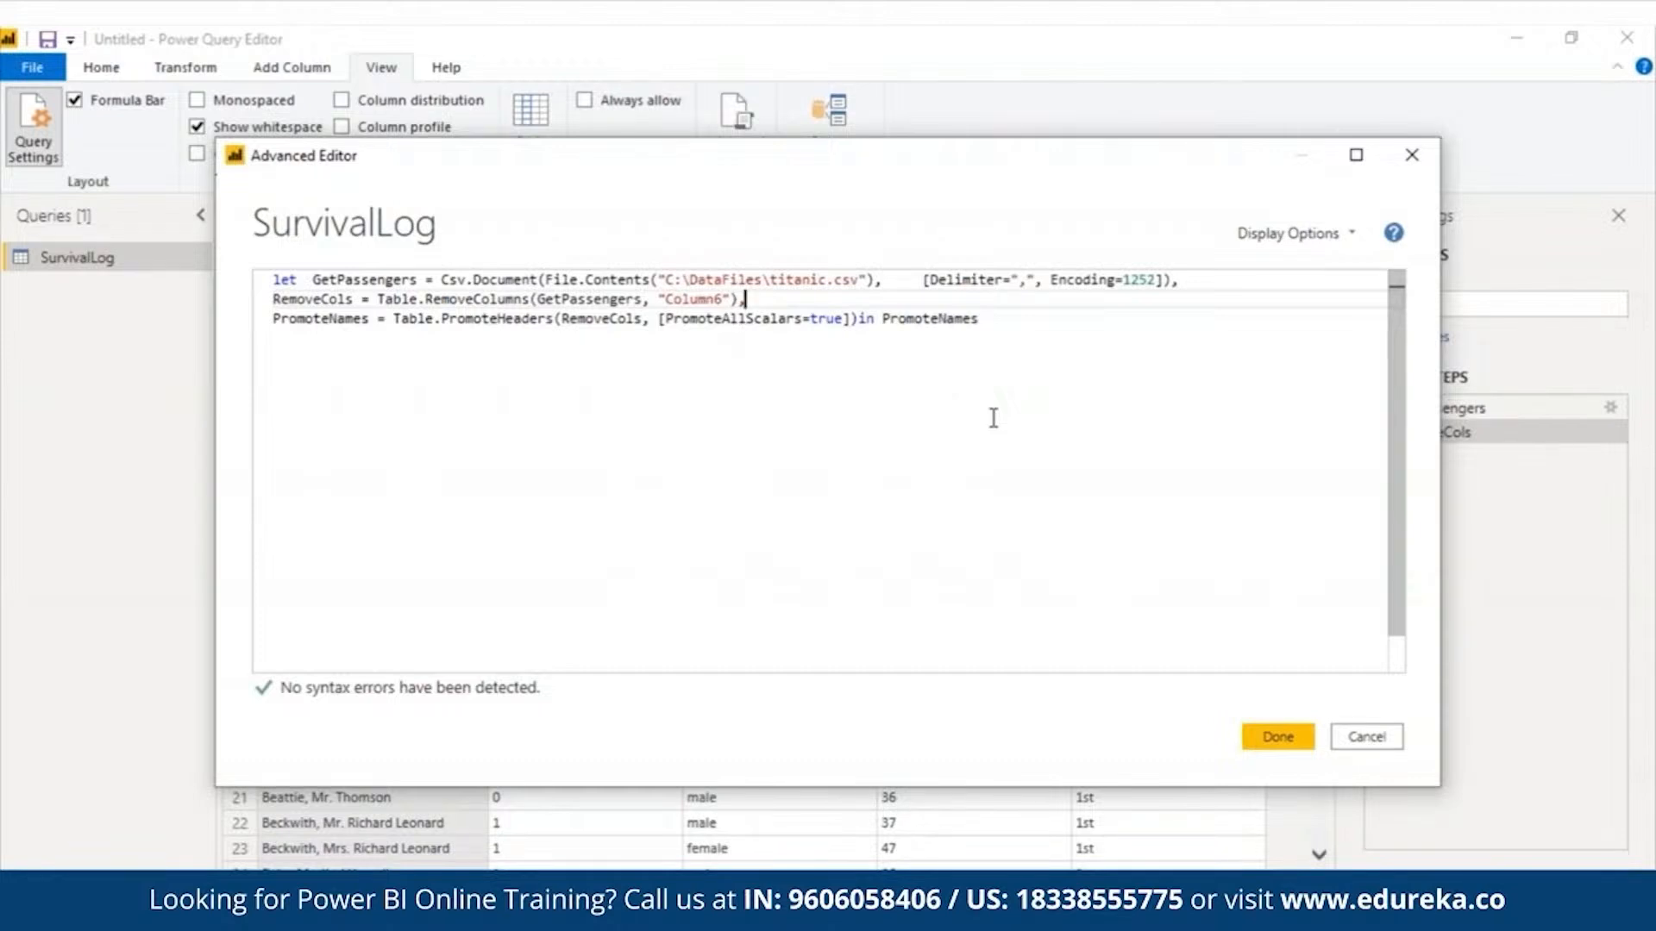
# - Review the PromoteHeaders function, its RemoveCols argument and the returned PromoteNames variable, then commit the query code
pyautogui.doubleClick(491, 320)
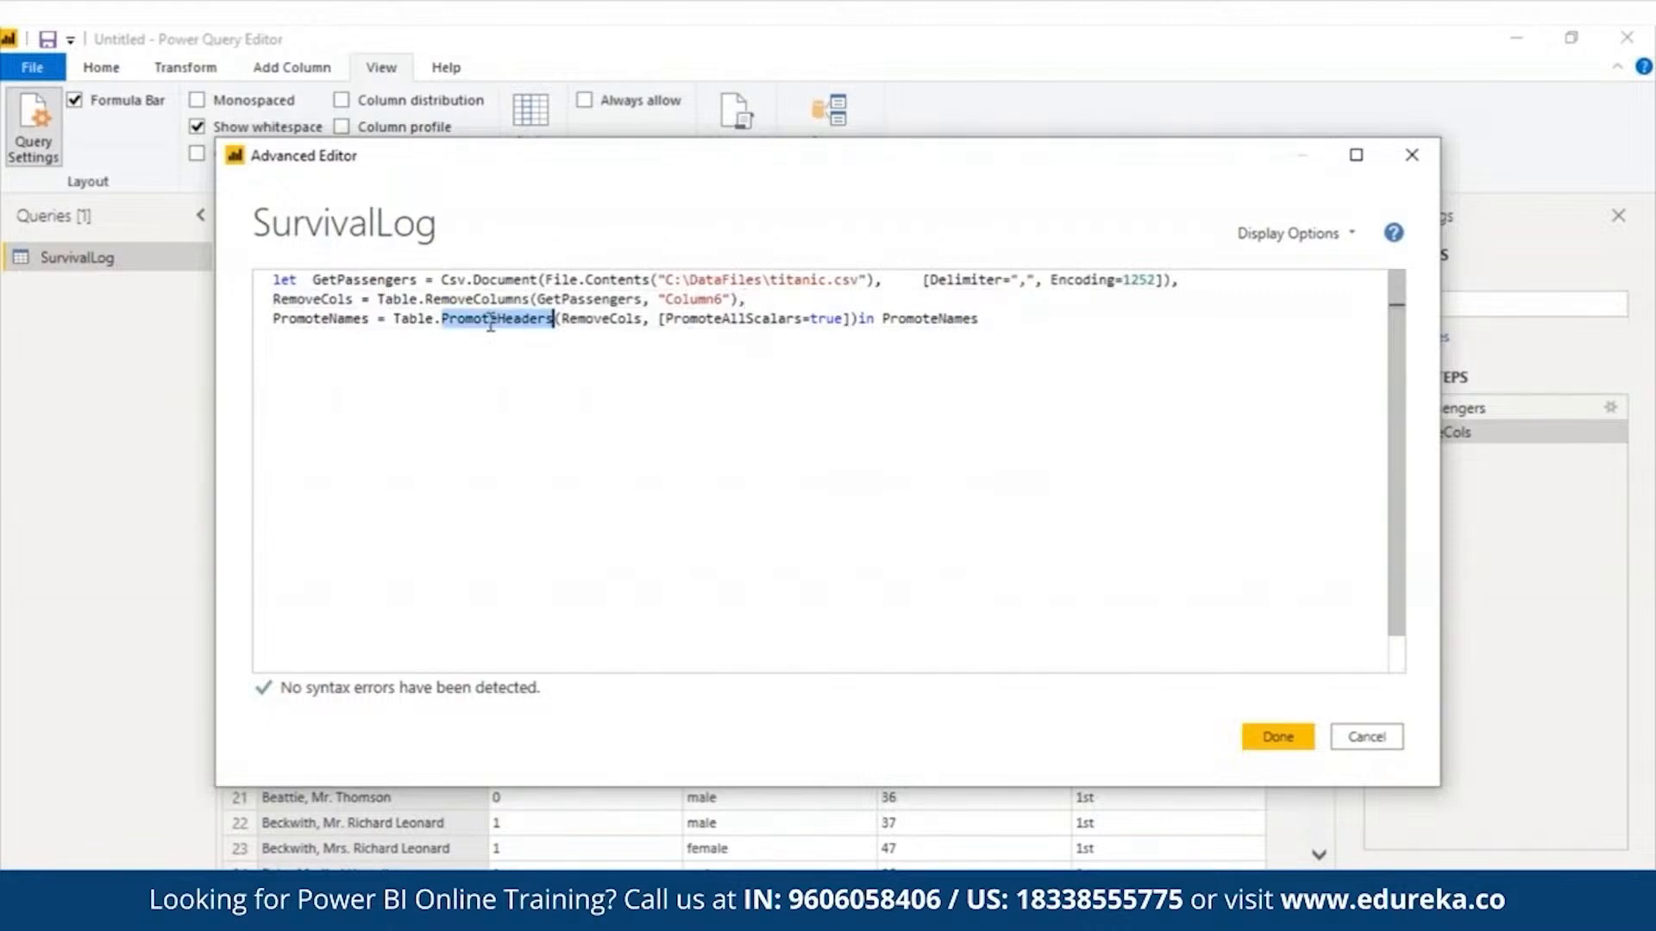
pyautogui.doubleClick(605, 326)
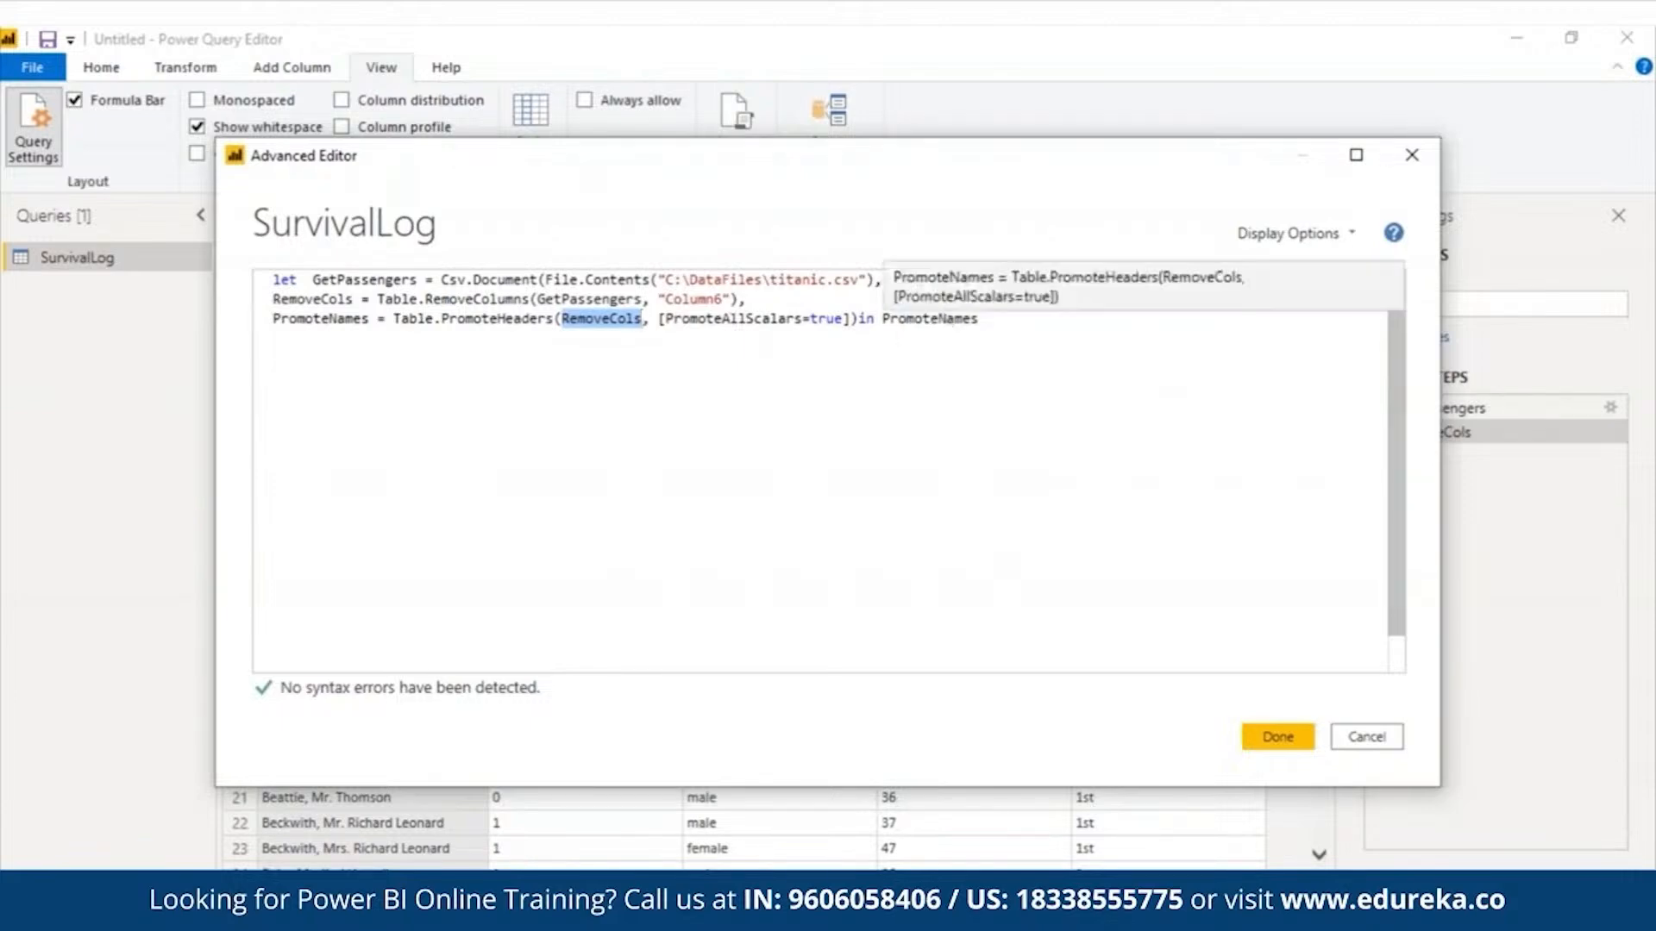
pyautogui.doubleClick(949, 318)
pyautogui.click(1278, 736)
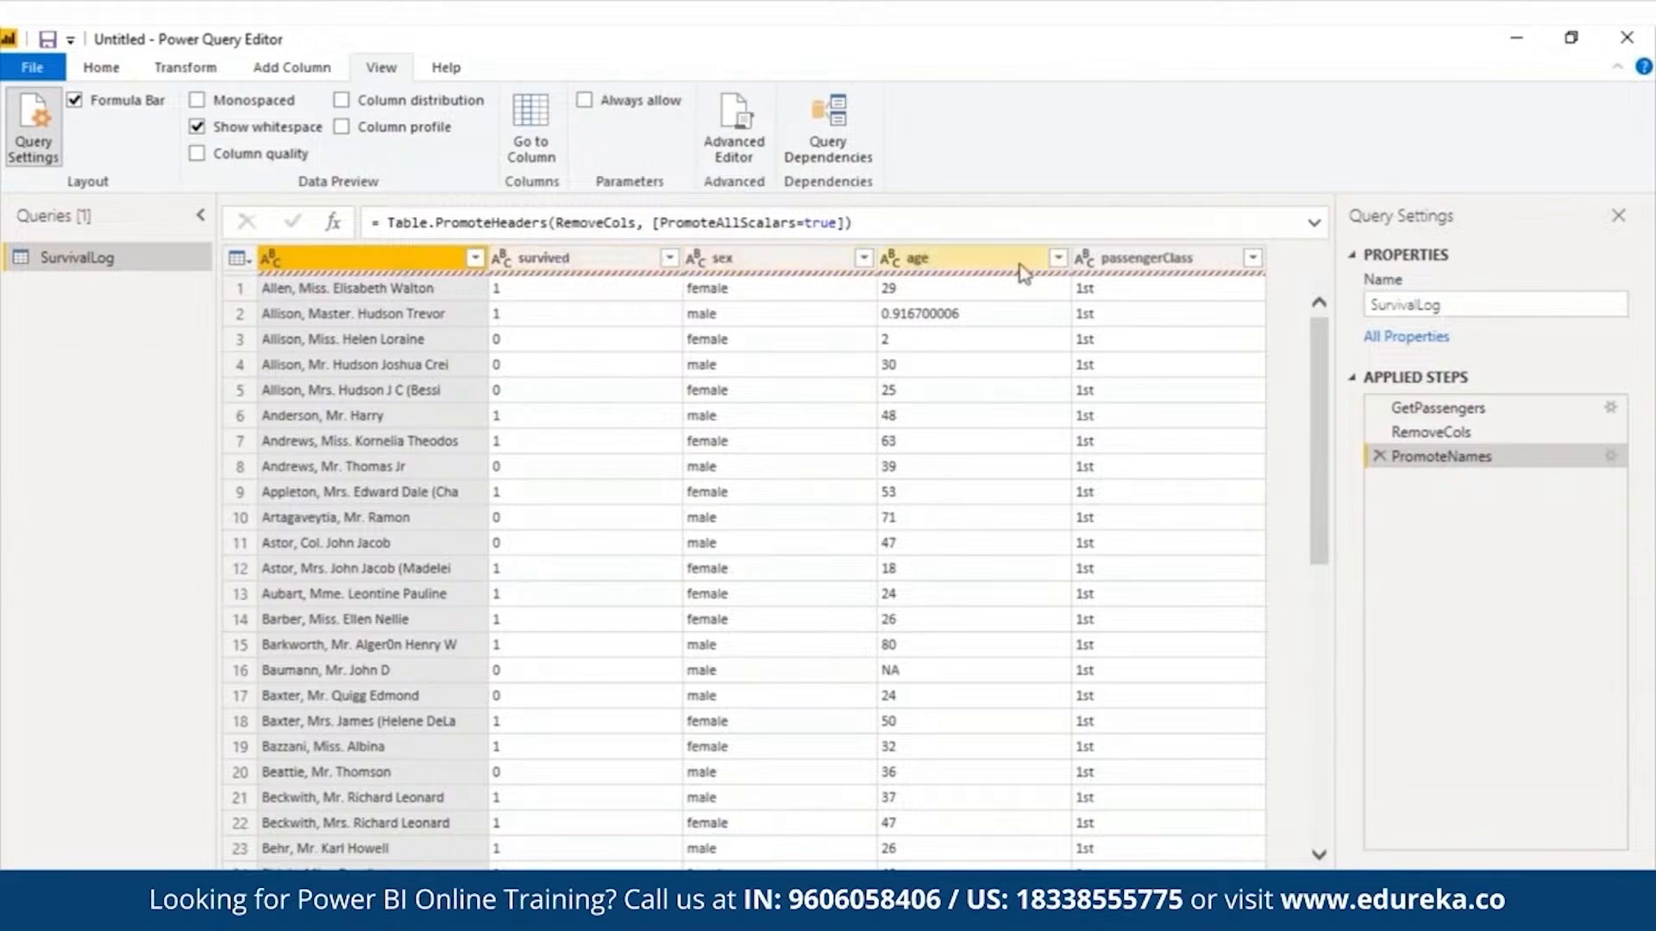
# - Try to commit a RenameCols statement that renames "" to "PsgrID", "passengerclass" to "PassengerClass" and "Sex" to "Gender"
pyautogui.click(942, 258)
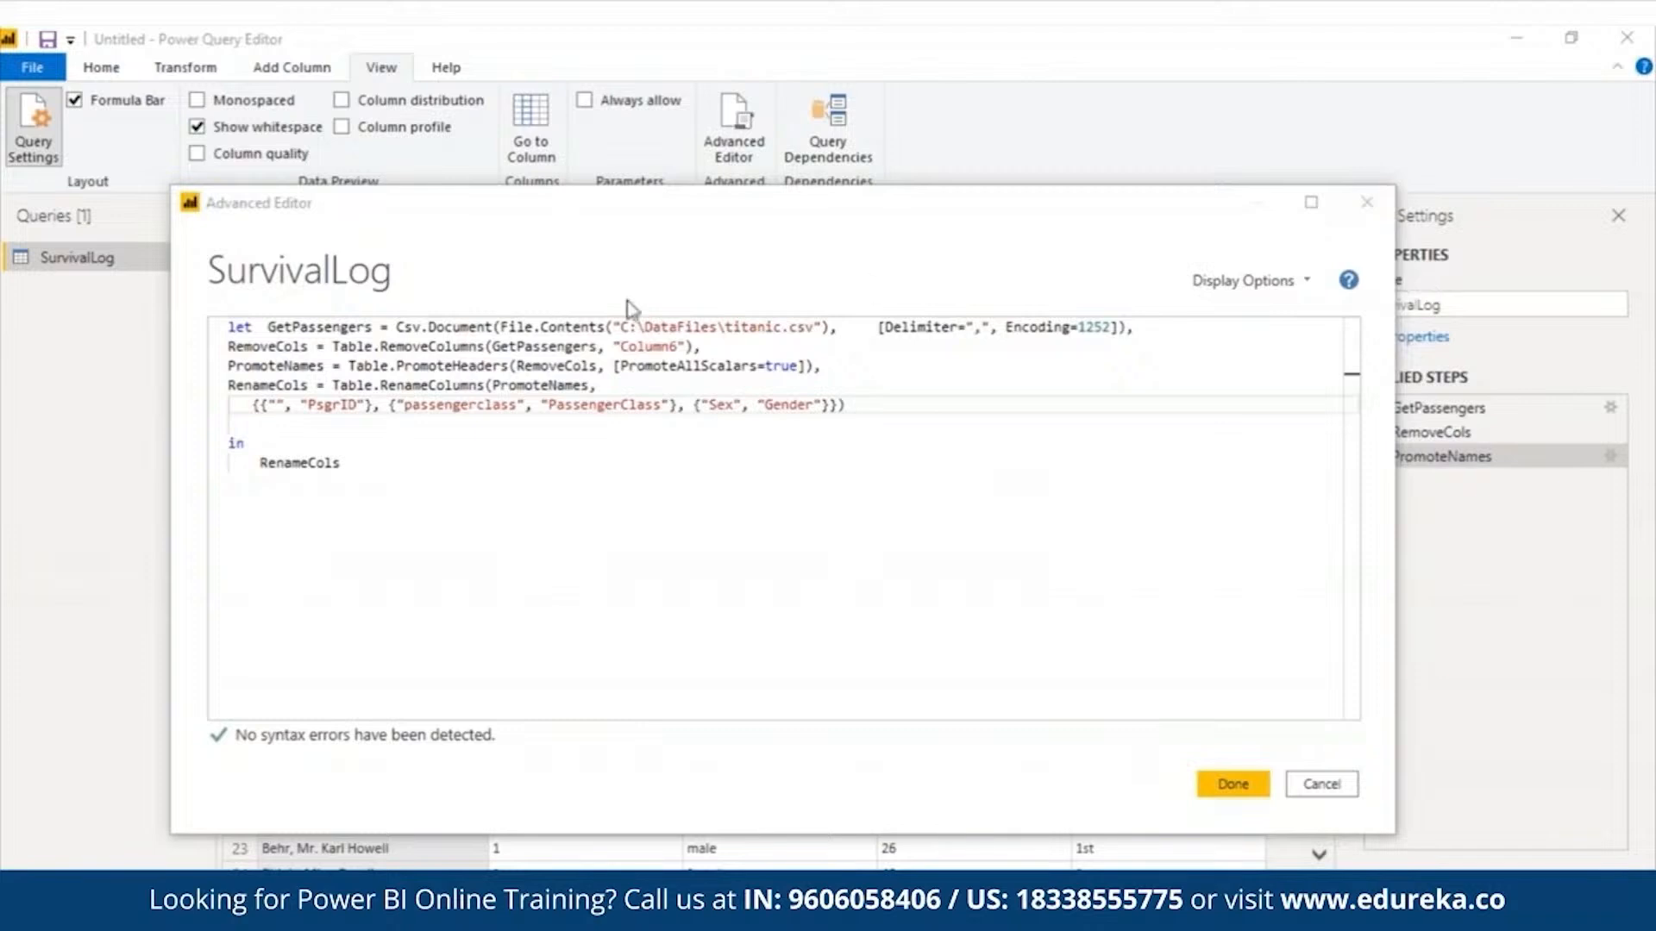
pyautogui.tripleClick(377, 405)
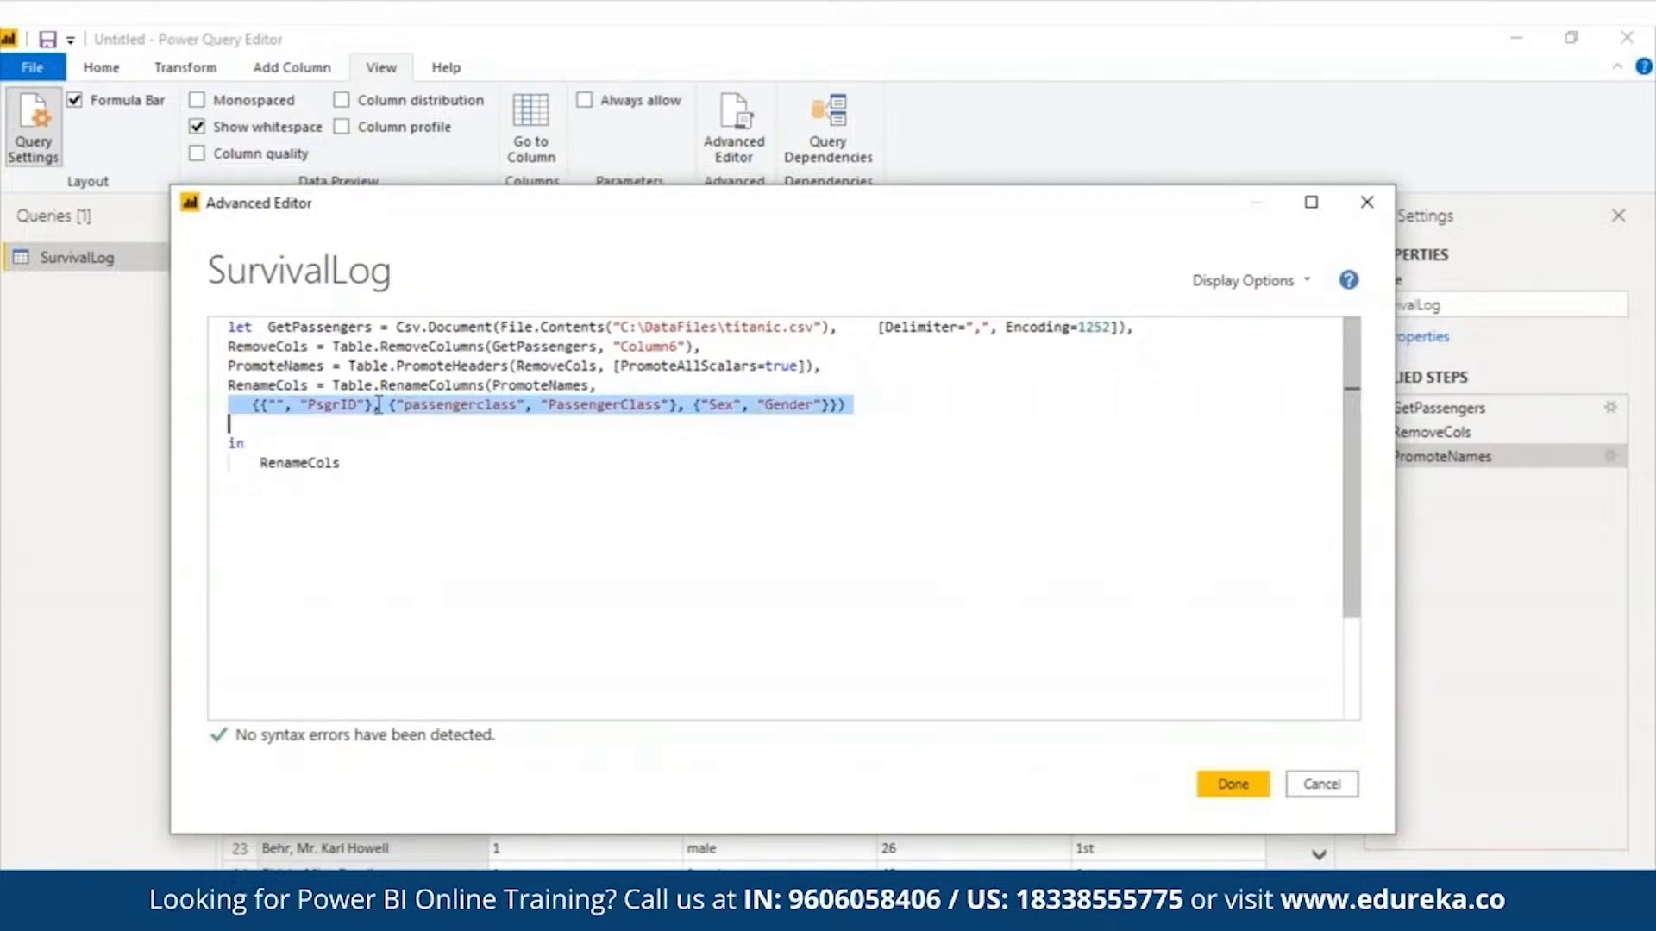
pyautogui.click(1250, 790)
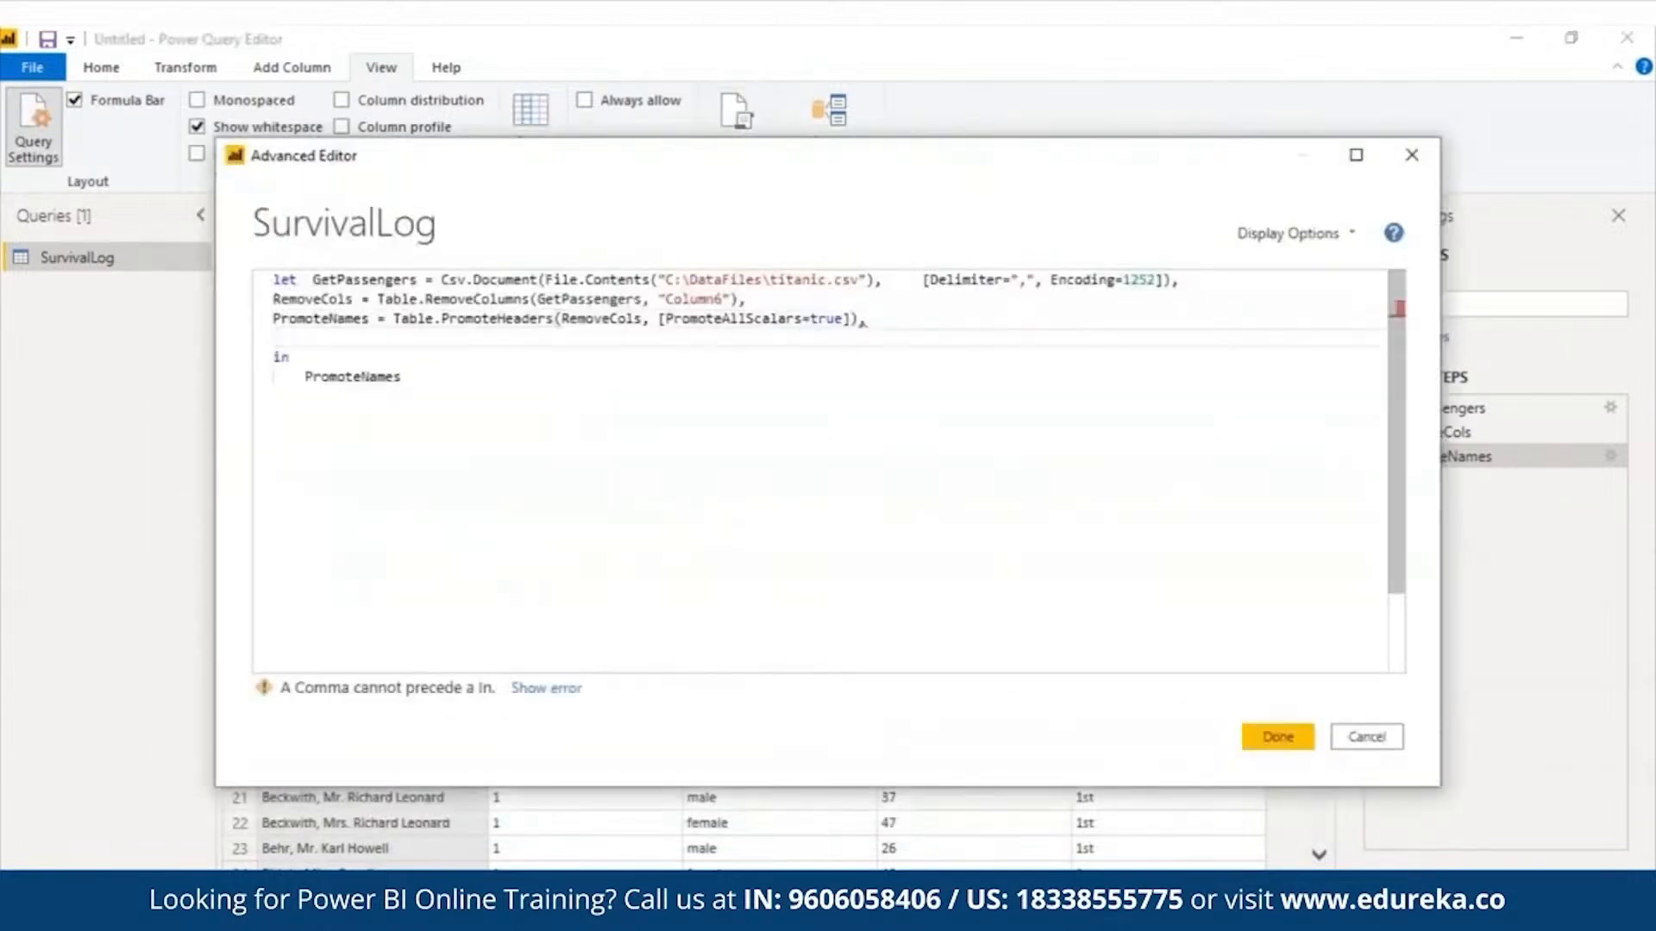
# - Add a RenameCols statement renaming "" to "PsgrID", "PClass" to "PsgrClass" and "Sex" to "Gender", and return RenameCols in the in block
pyautogui.hotkey('ctrl', 'v')
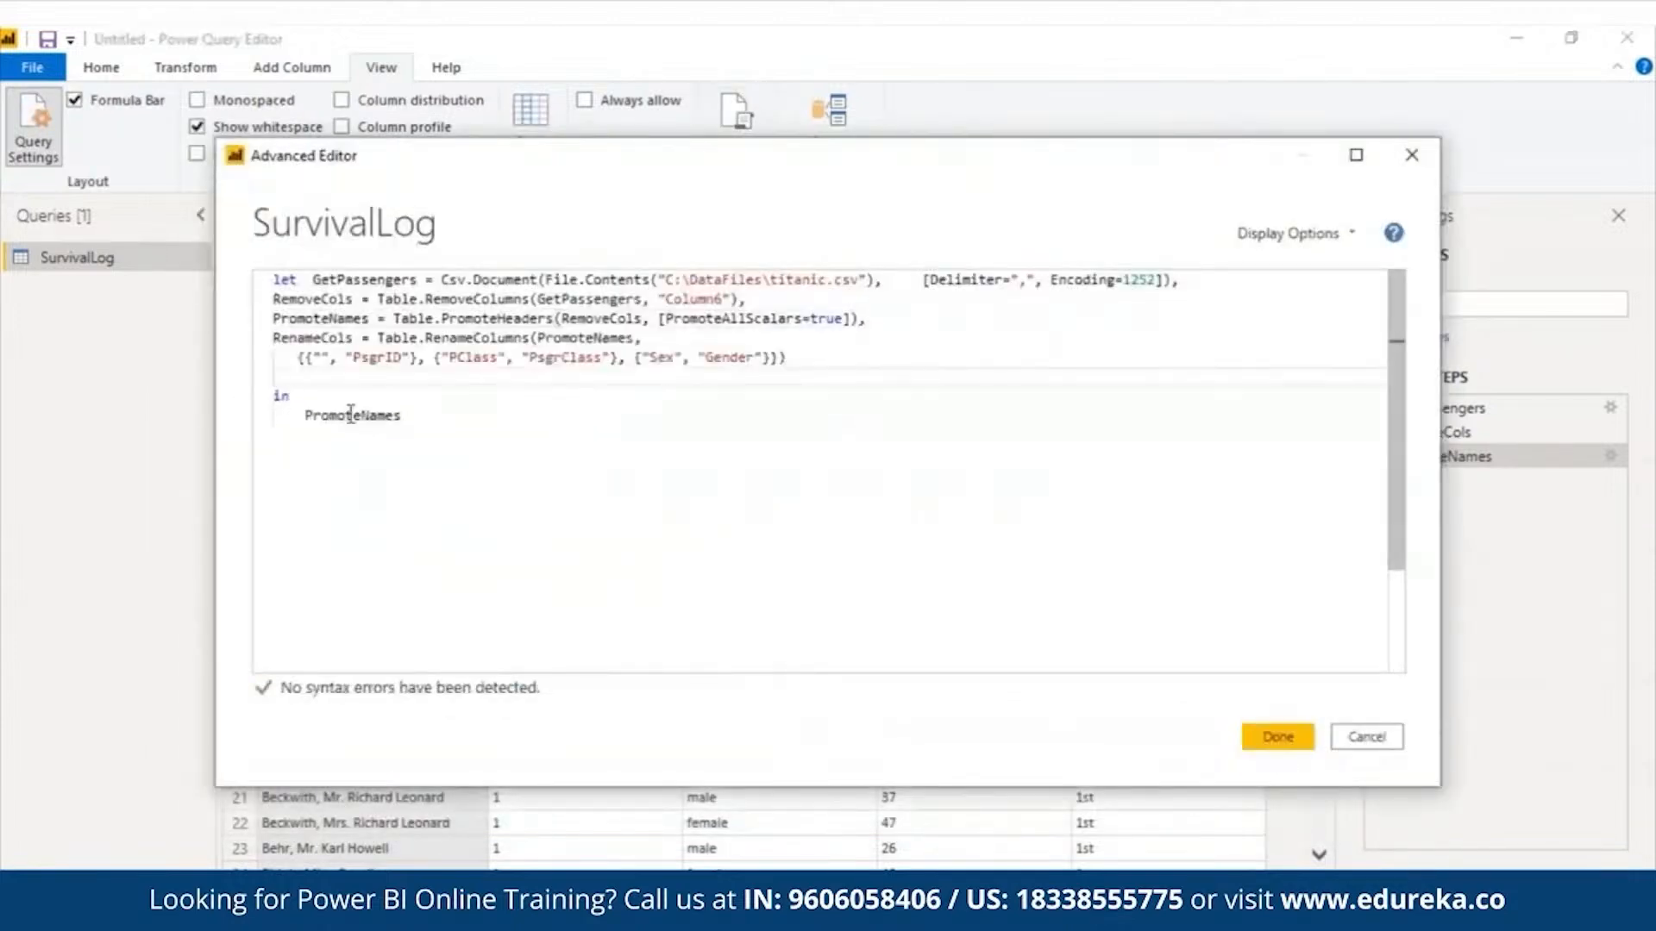
pyautogui.doubleClick(346, 415)
pyautogui.write('RenameCols')
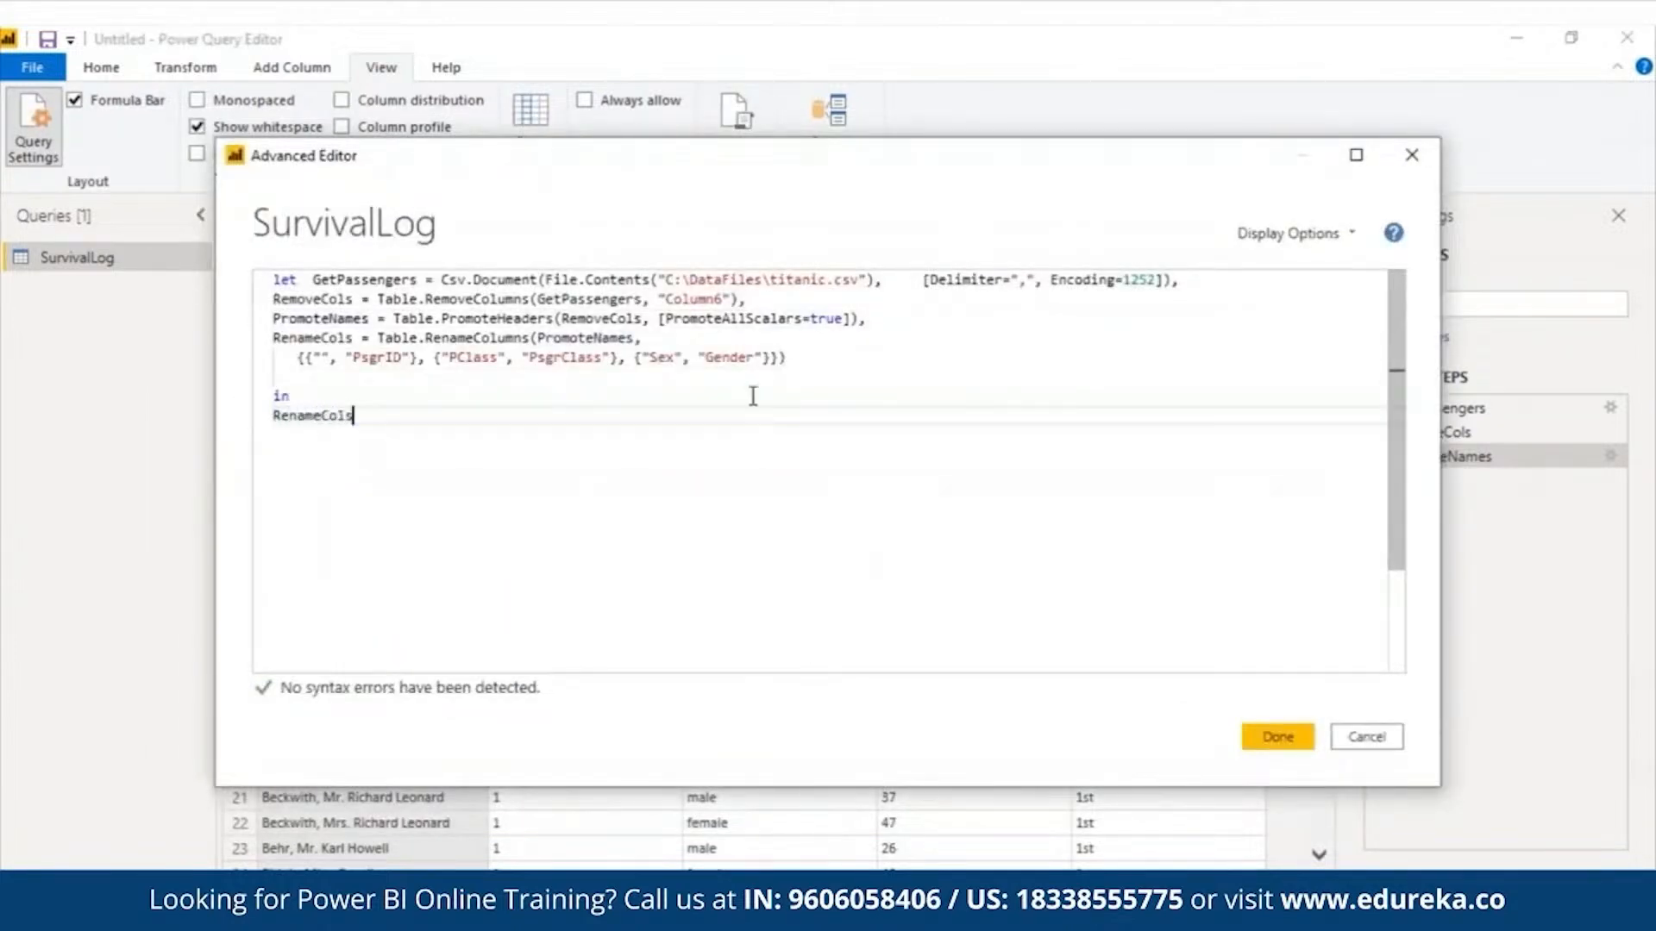
# - Change the class rename pair in RenameCols to {"passengerClass", "PassengerClass"} and commit the query code
pyautogui.moveTo(432, 357); pyautogui.dragTo(606, 357)
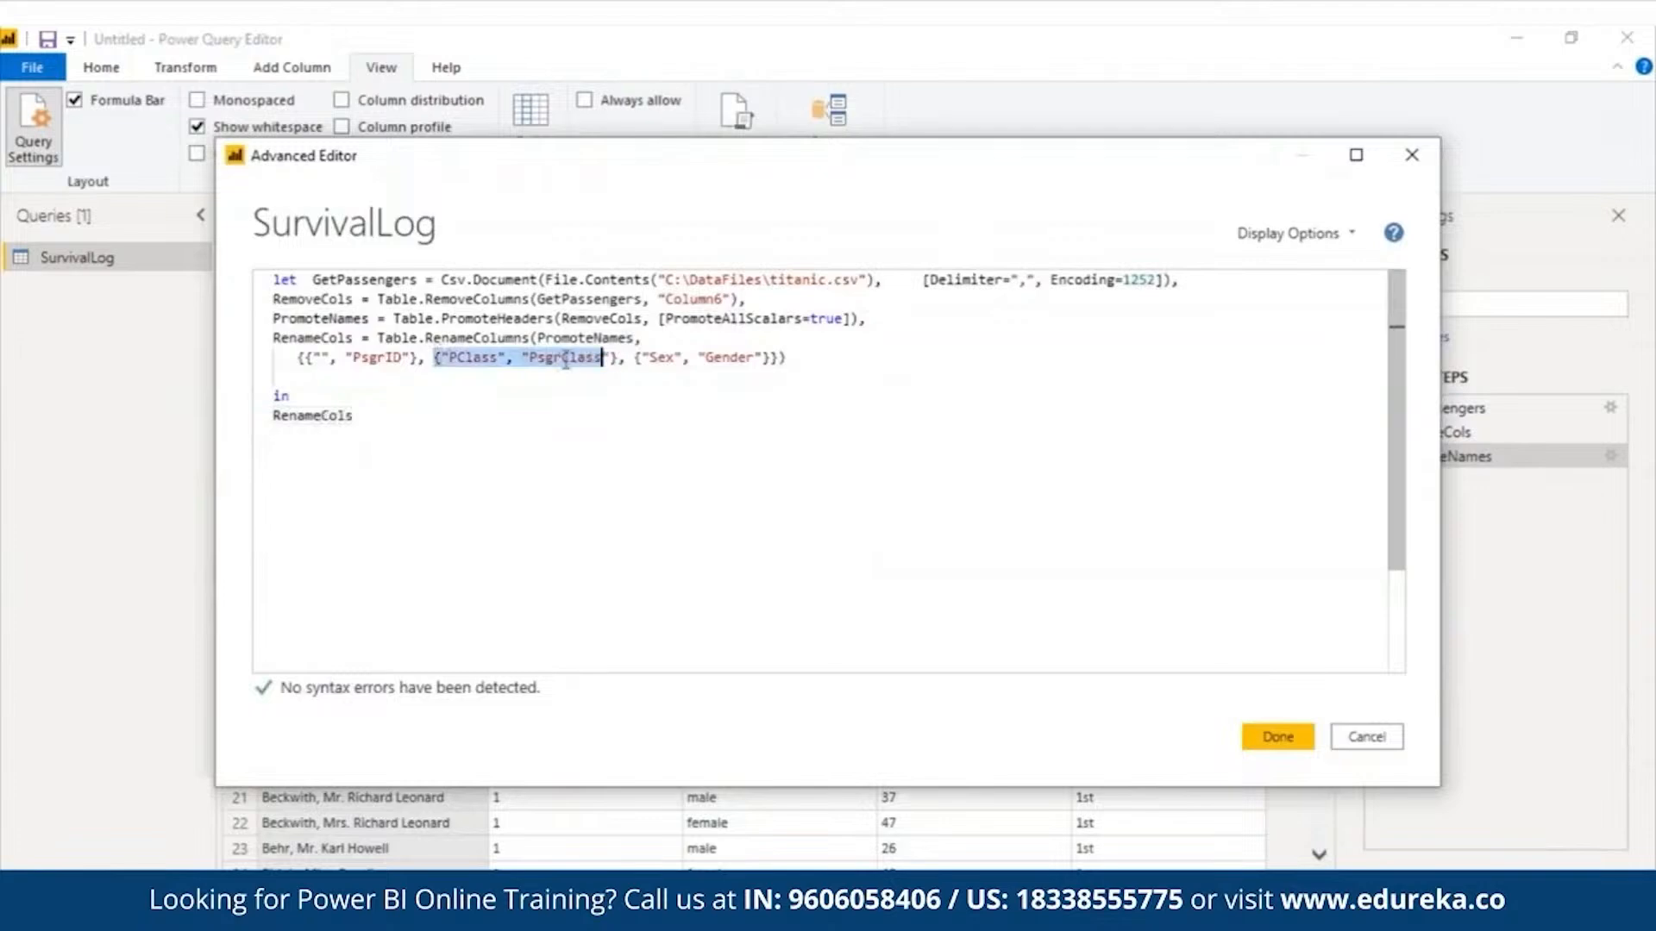
pyautogui.click(454, 357)
pyautogui.write('assenger')
pyautogui.click(606, 357)
pyautogui.write('as')
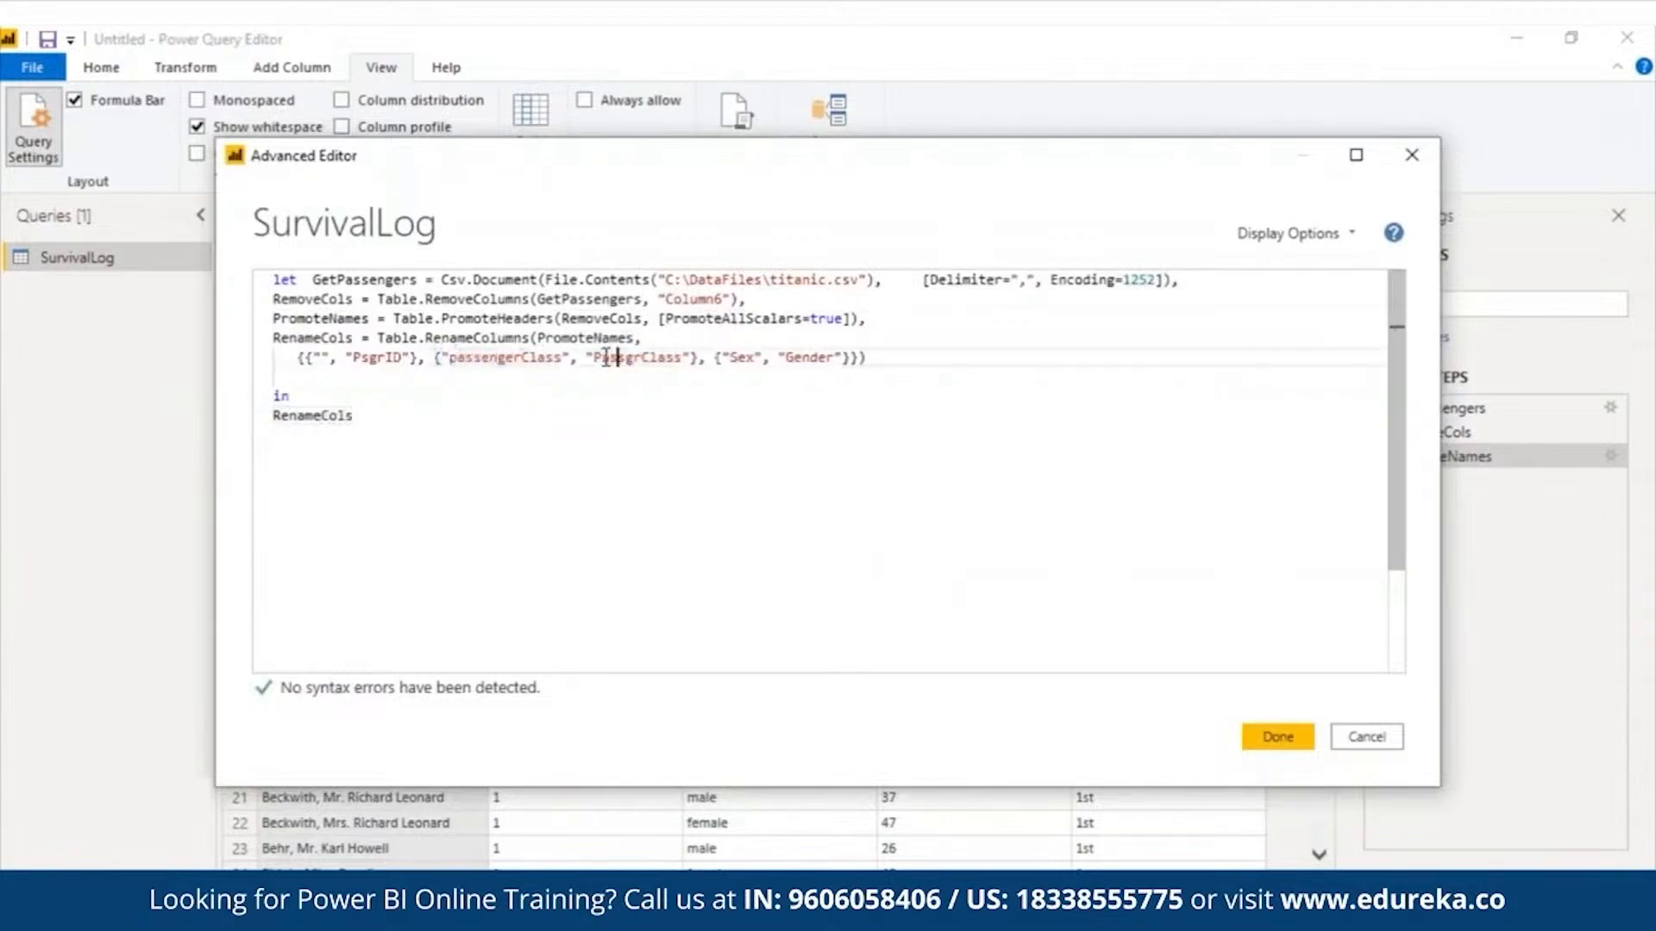
pyautogui.press('Right')
pyautogui.press('Right')
pyautogui.press('BackSpace')
pyautogui.write('enge')
pyautogui.click(1253, 735)
# - Correct the gender pair's source column name in the RenameCols statement to lowercase "sex"
pyautogui.click(763, 358)
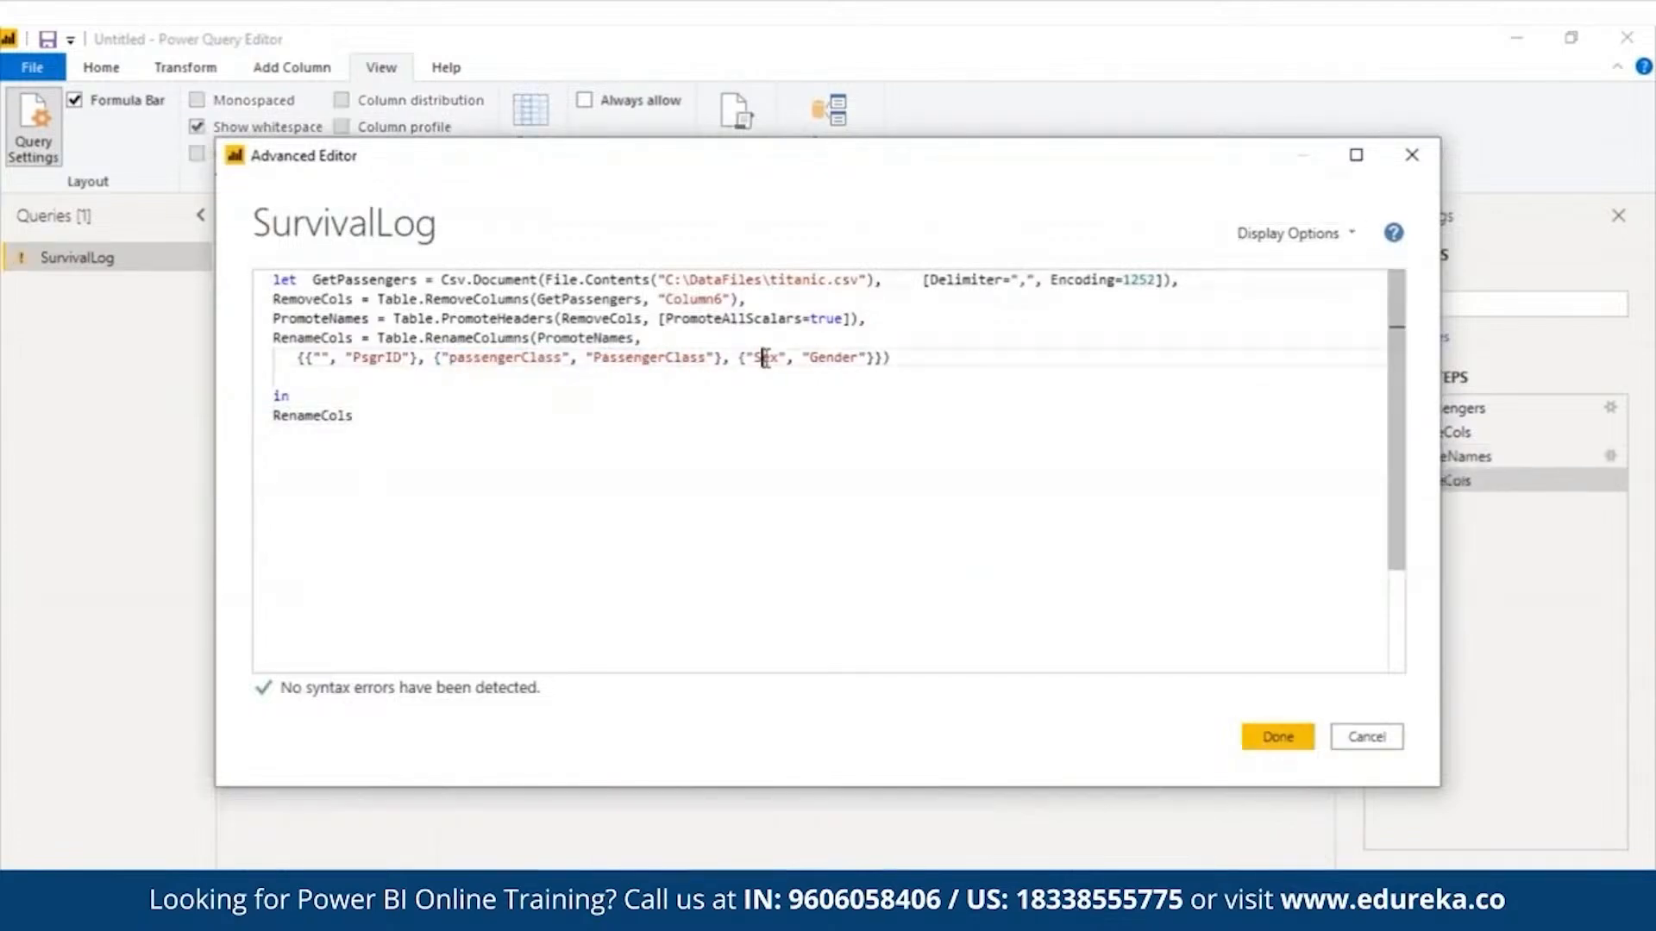
pyautogui.press('BackSpace')
pyautogui.write('s')
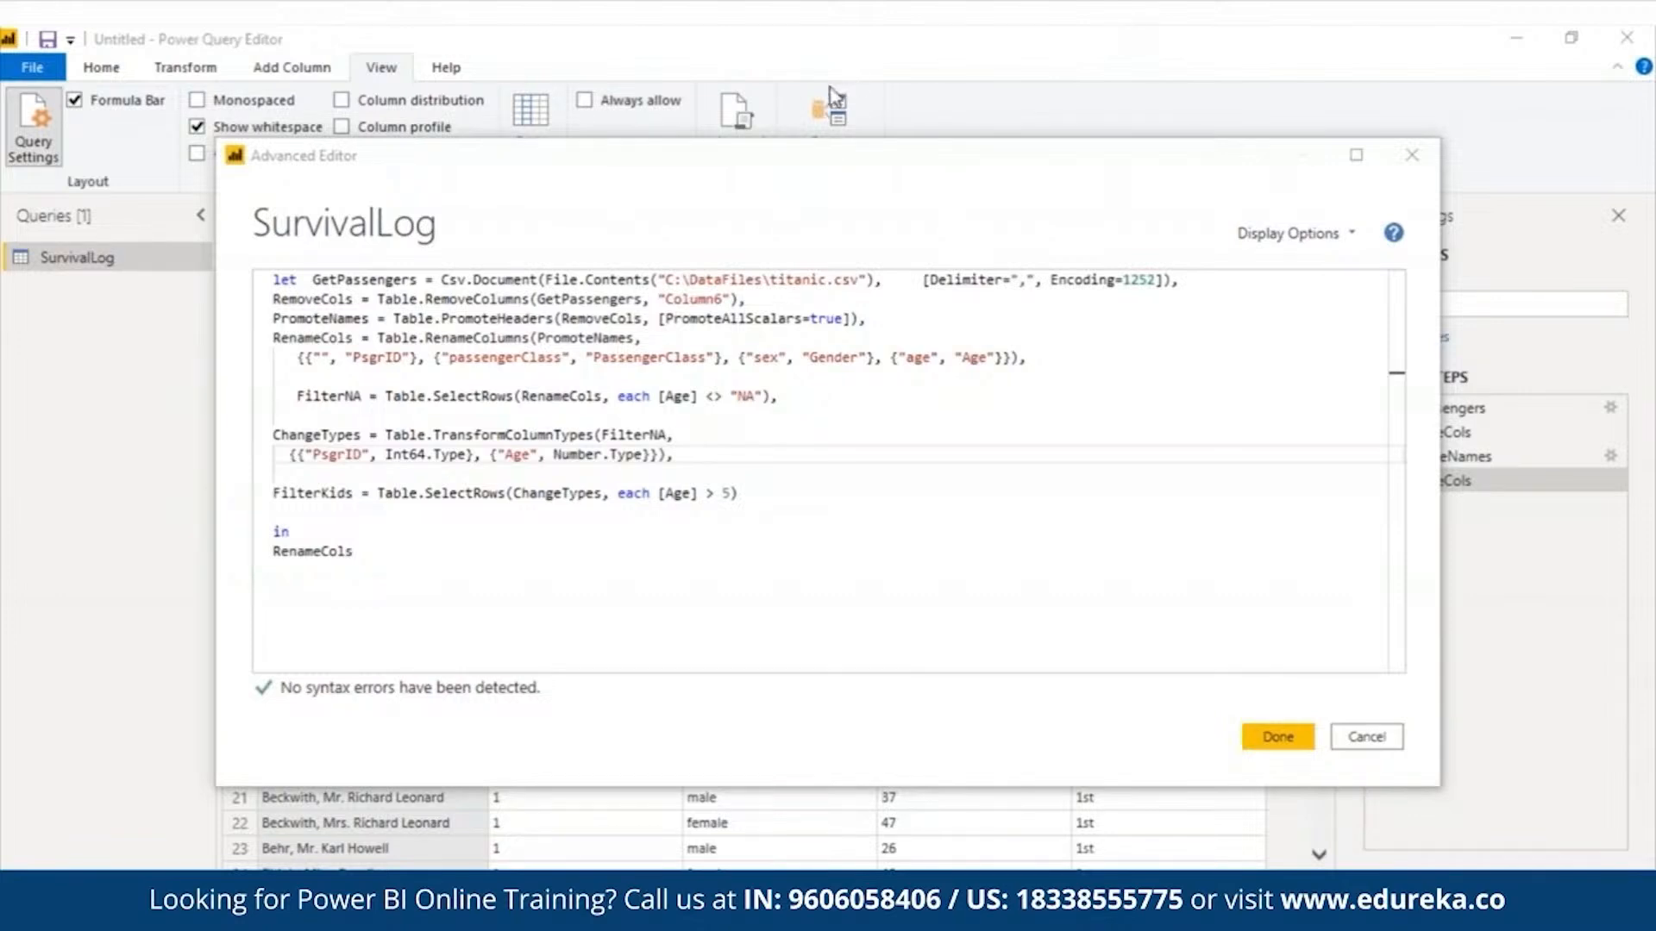
# - Examine the FilterNA, ChangeTypes and FilterKids statements one by one, including their Age conditions and the PsgrID and Age type conversions
pyautogui.tripleClick(623, 389)
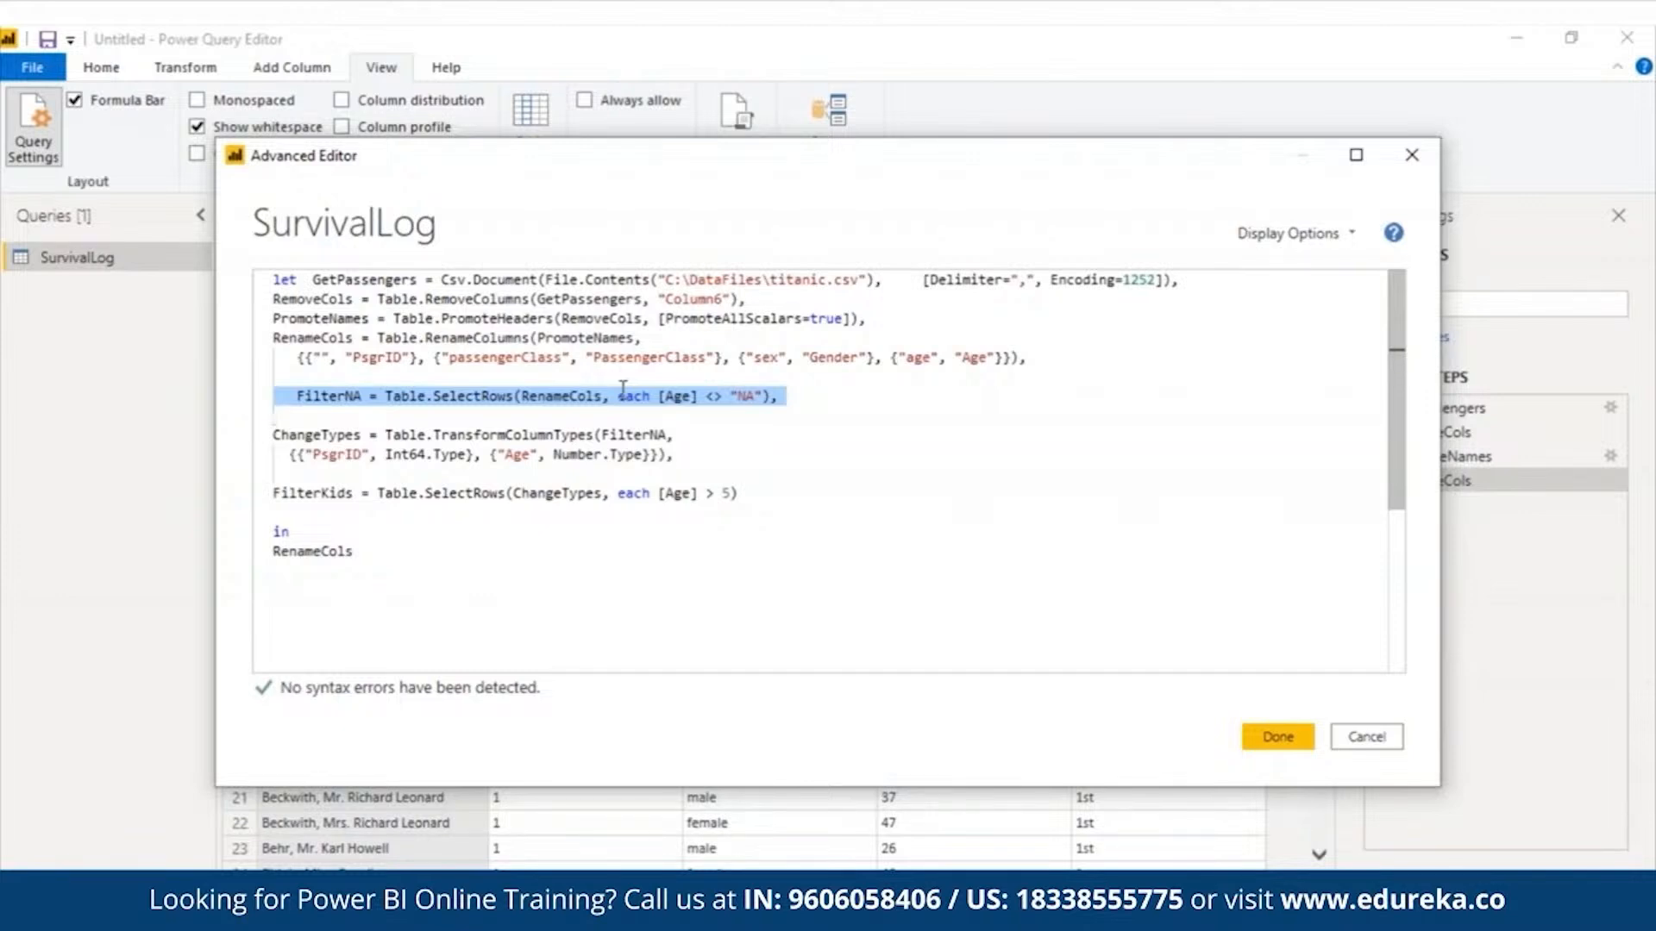
pyautogui.tripleClick(646, 454)
pyautogui.tripleClick(407, 399)
pyautogui.click(465, 454)
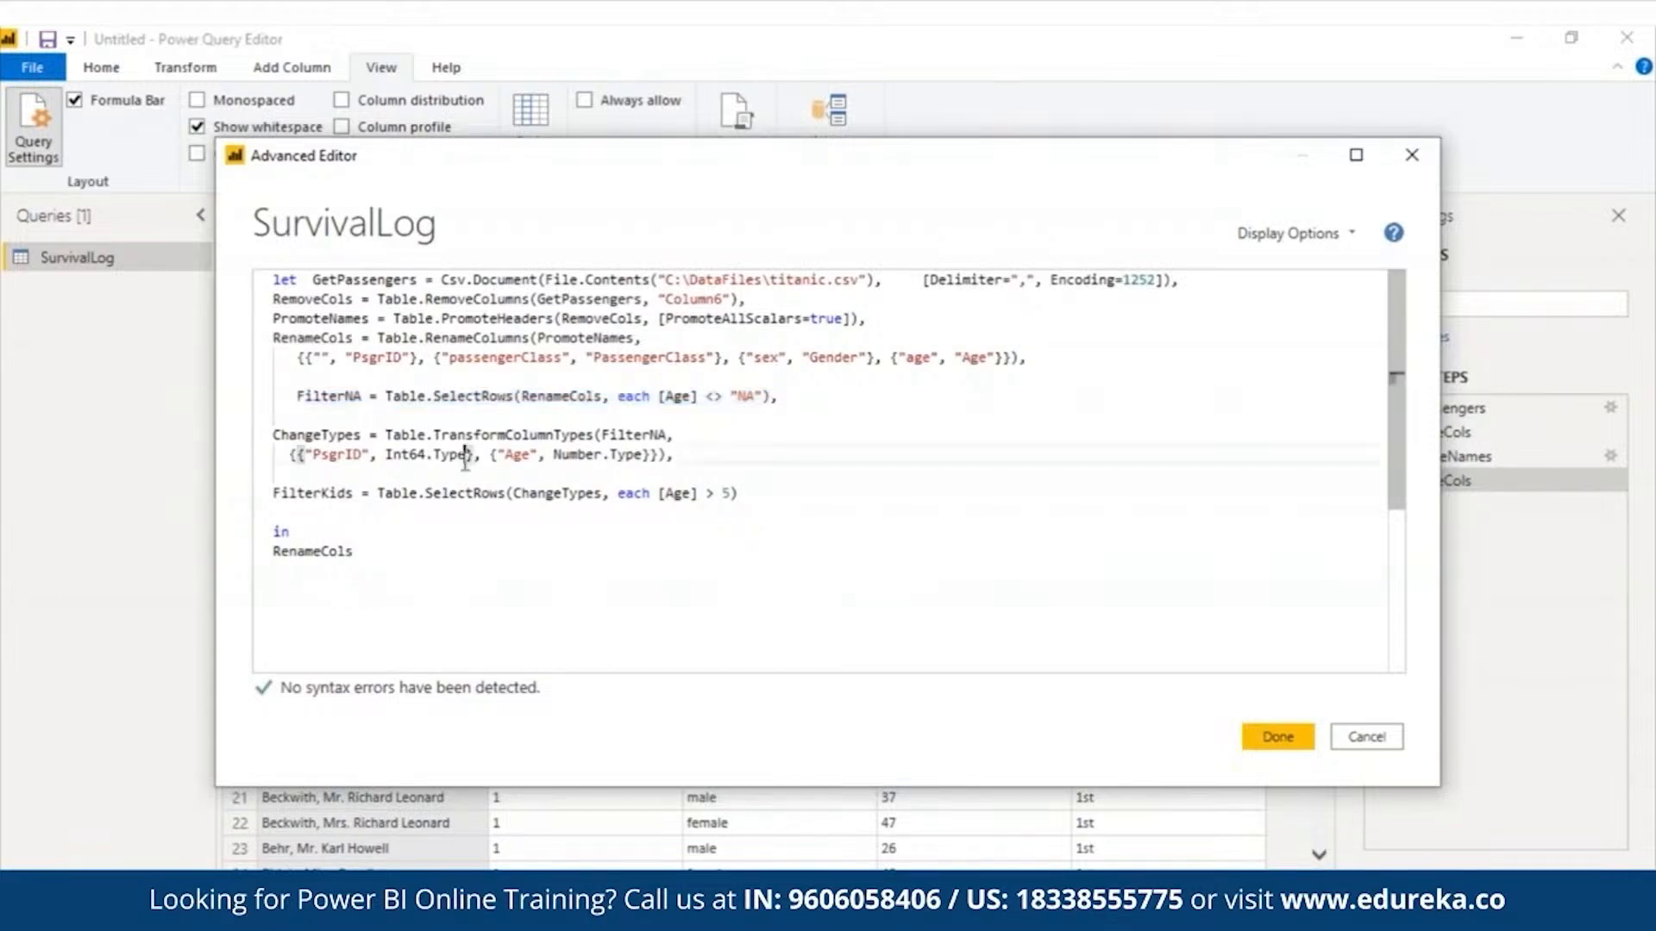
pyautogui.tripleClick(466, 454)
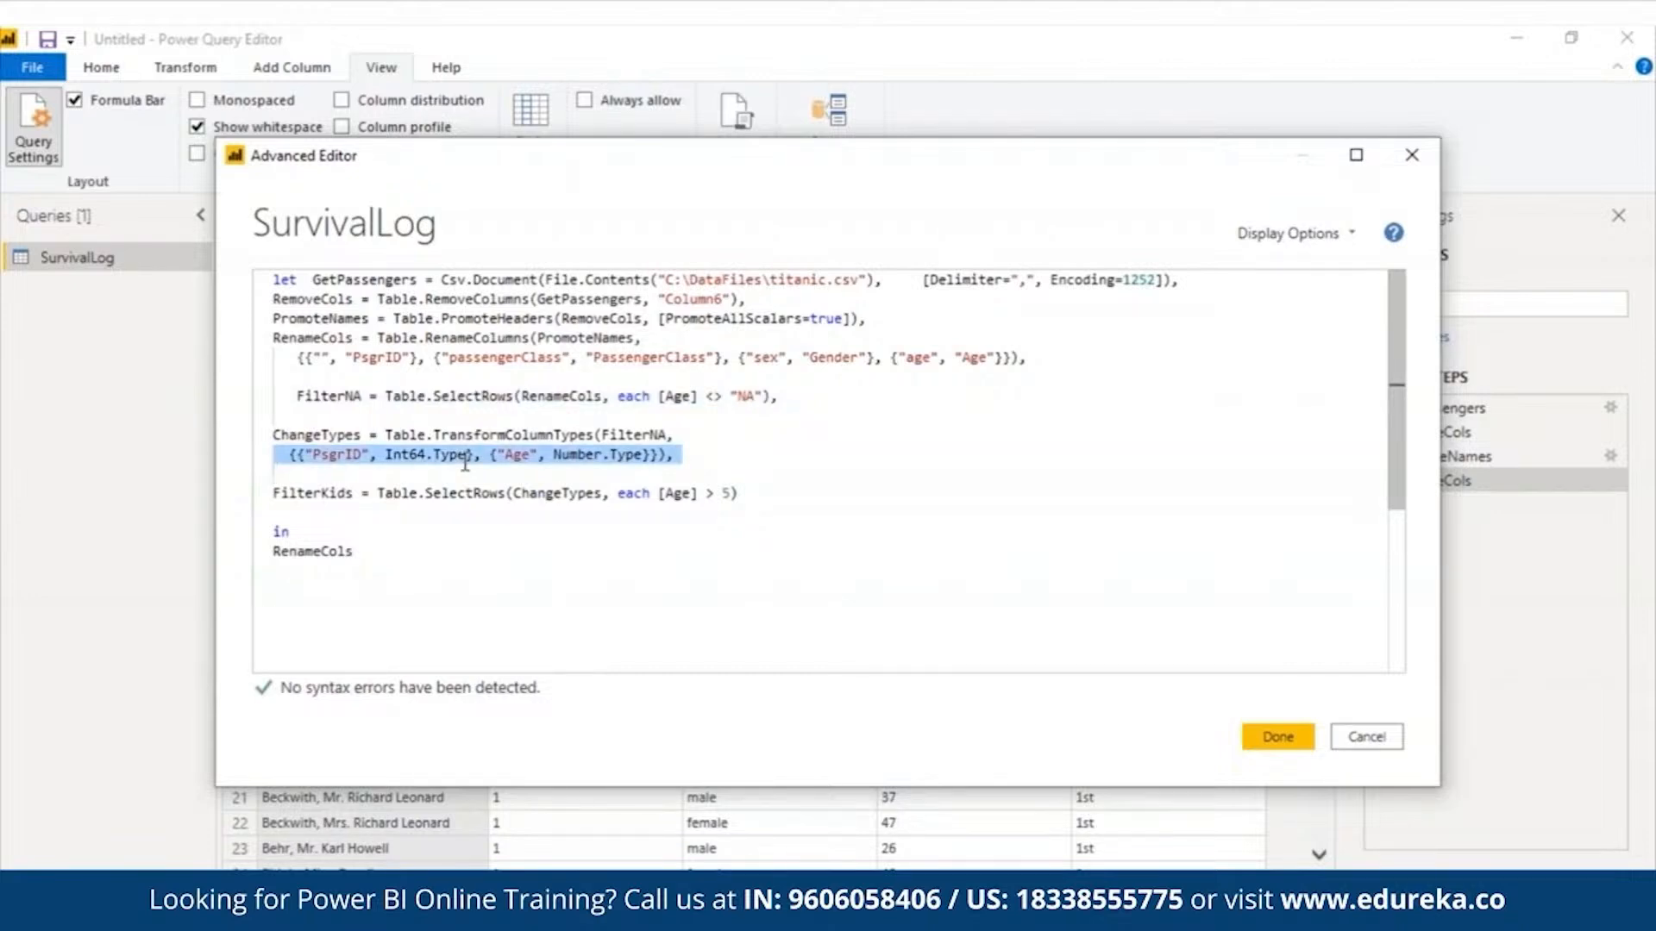
pyautogui.moveTo(272, 421); pyautogui.dragTo(631, 468)
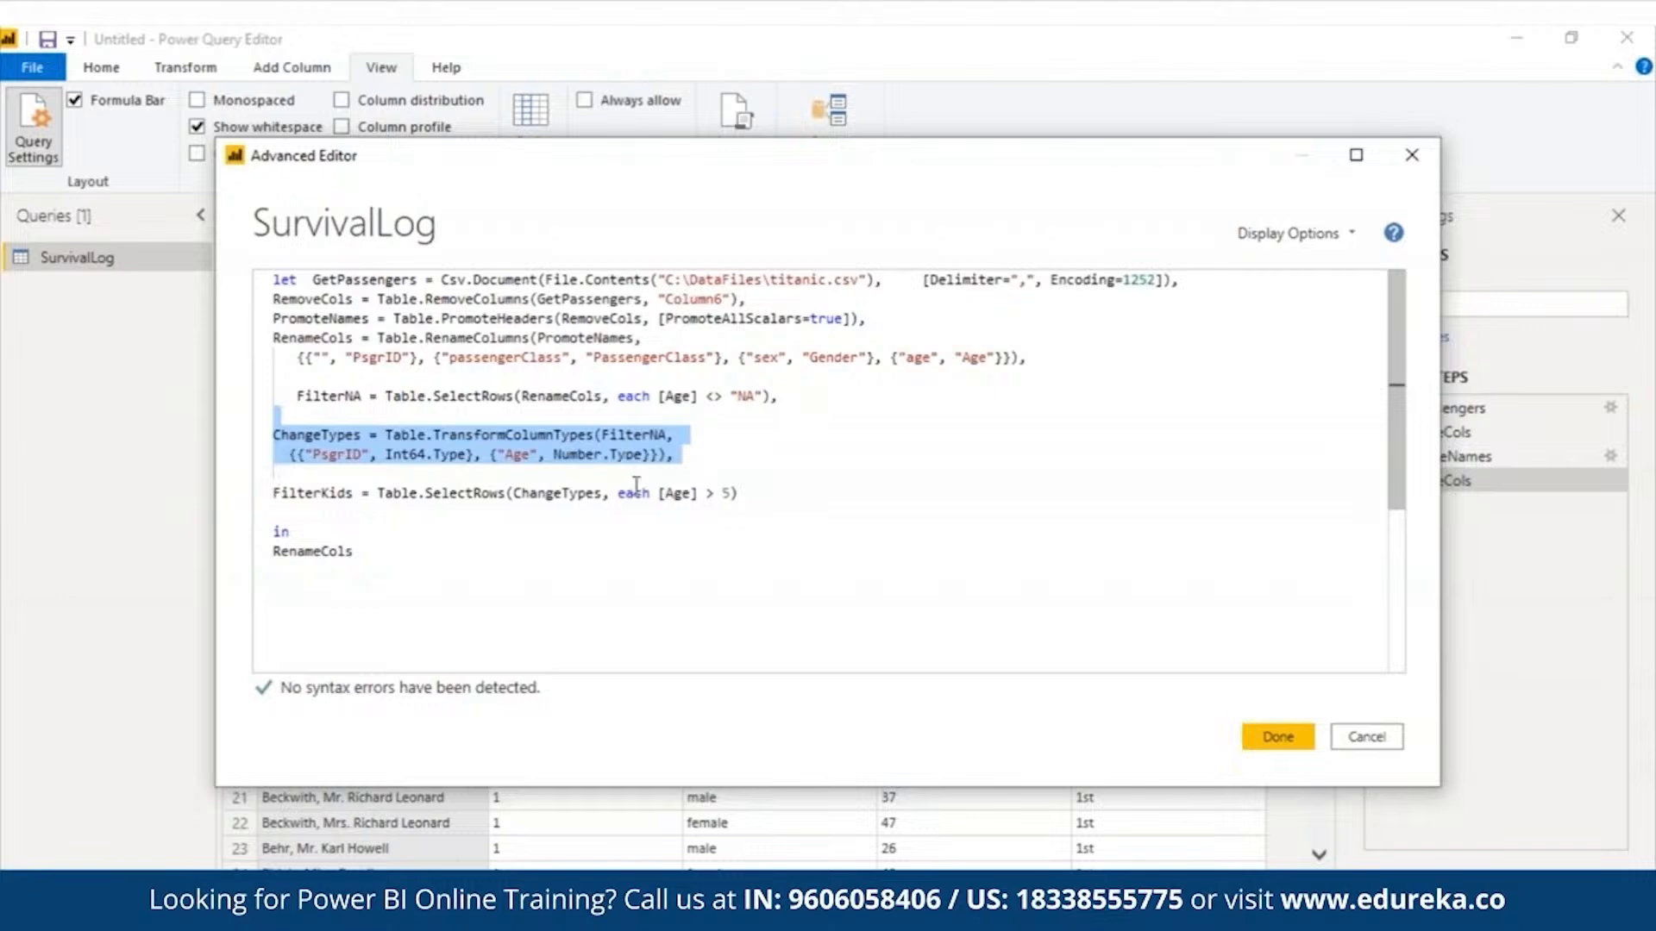
pyautogui.tripleClick(642, 486)
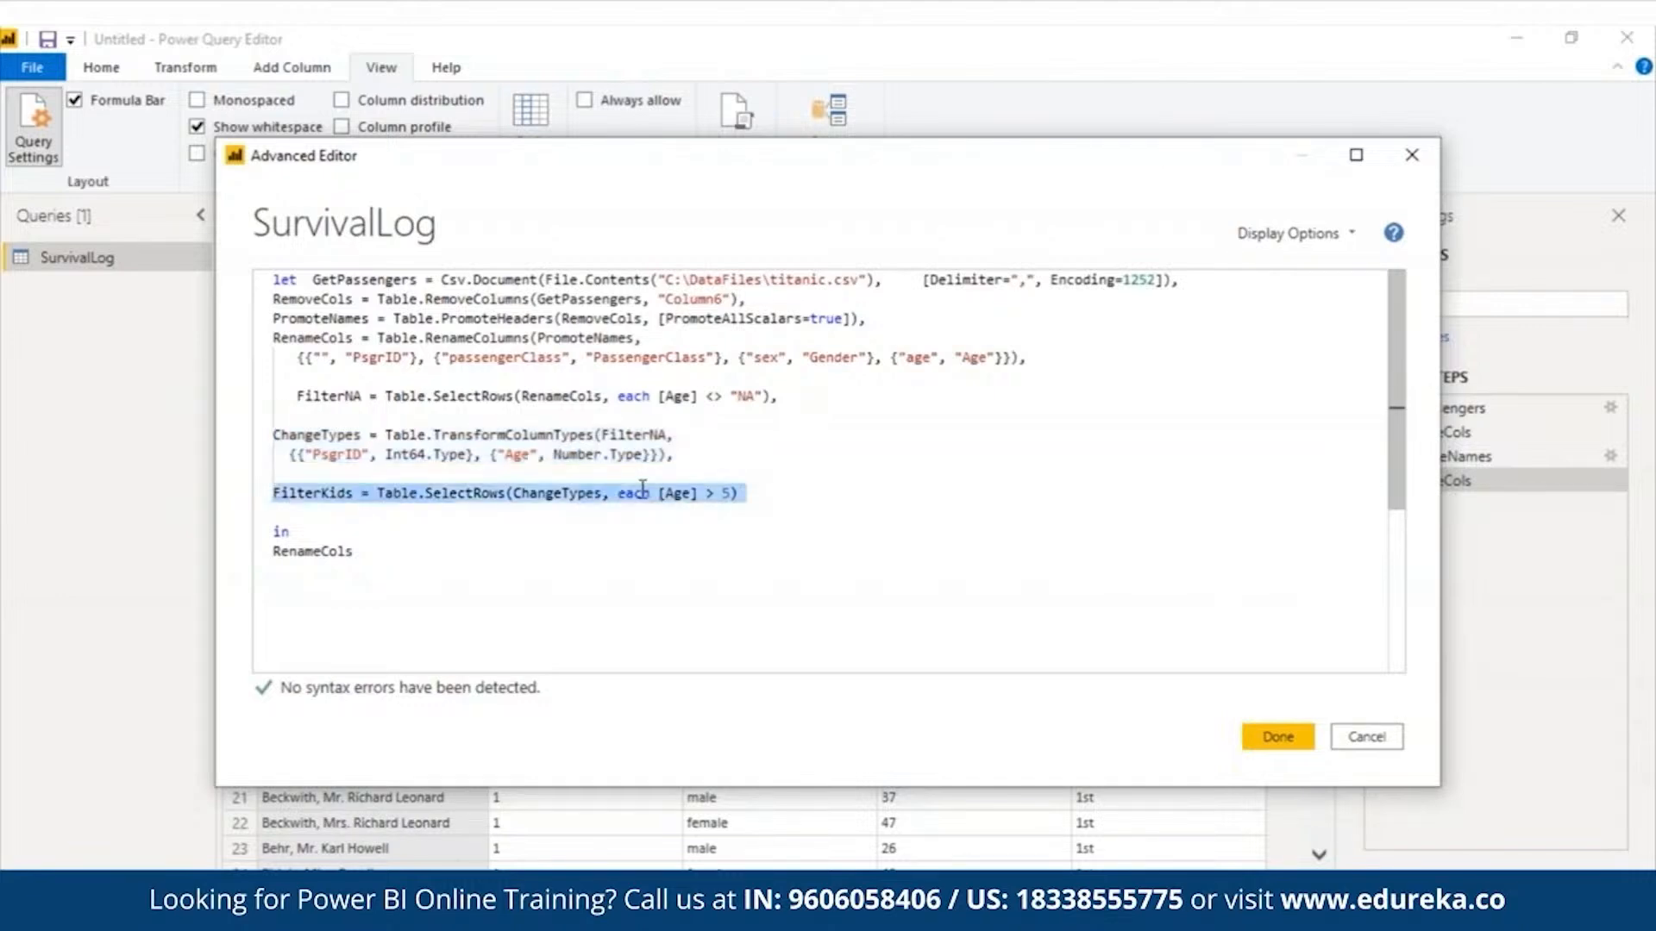
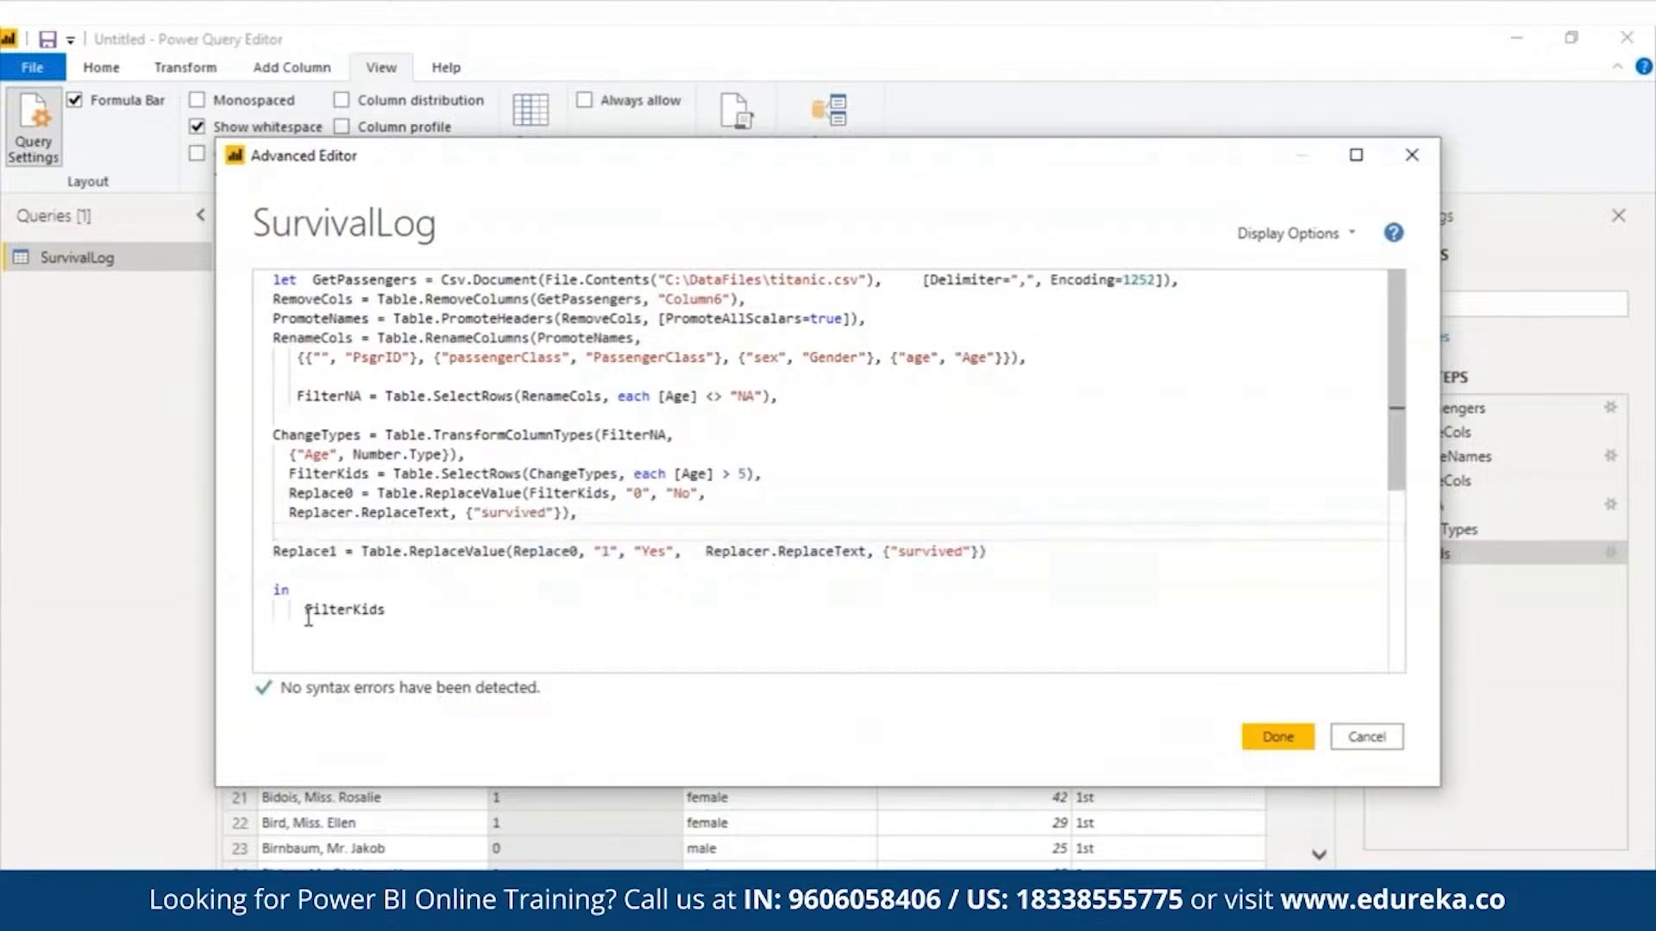
# - Make the in block return Replace0 instead of FilterKids and commit the query code
pyautogui.moveTo(302, 609); pyautogui.dragTo(403, 610)
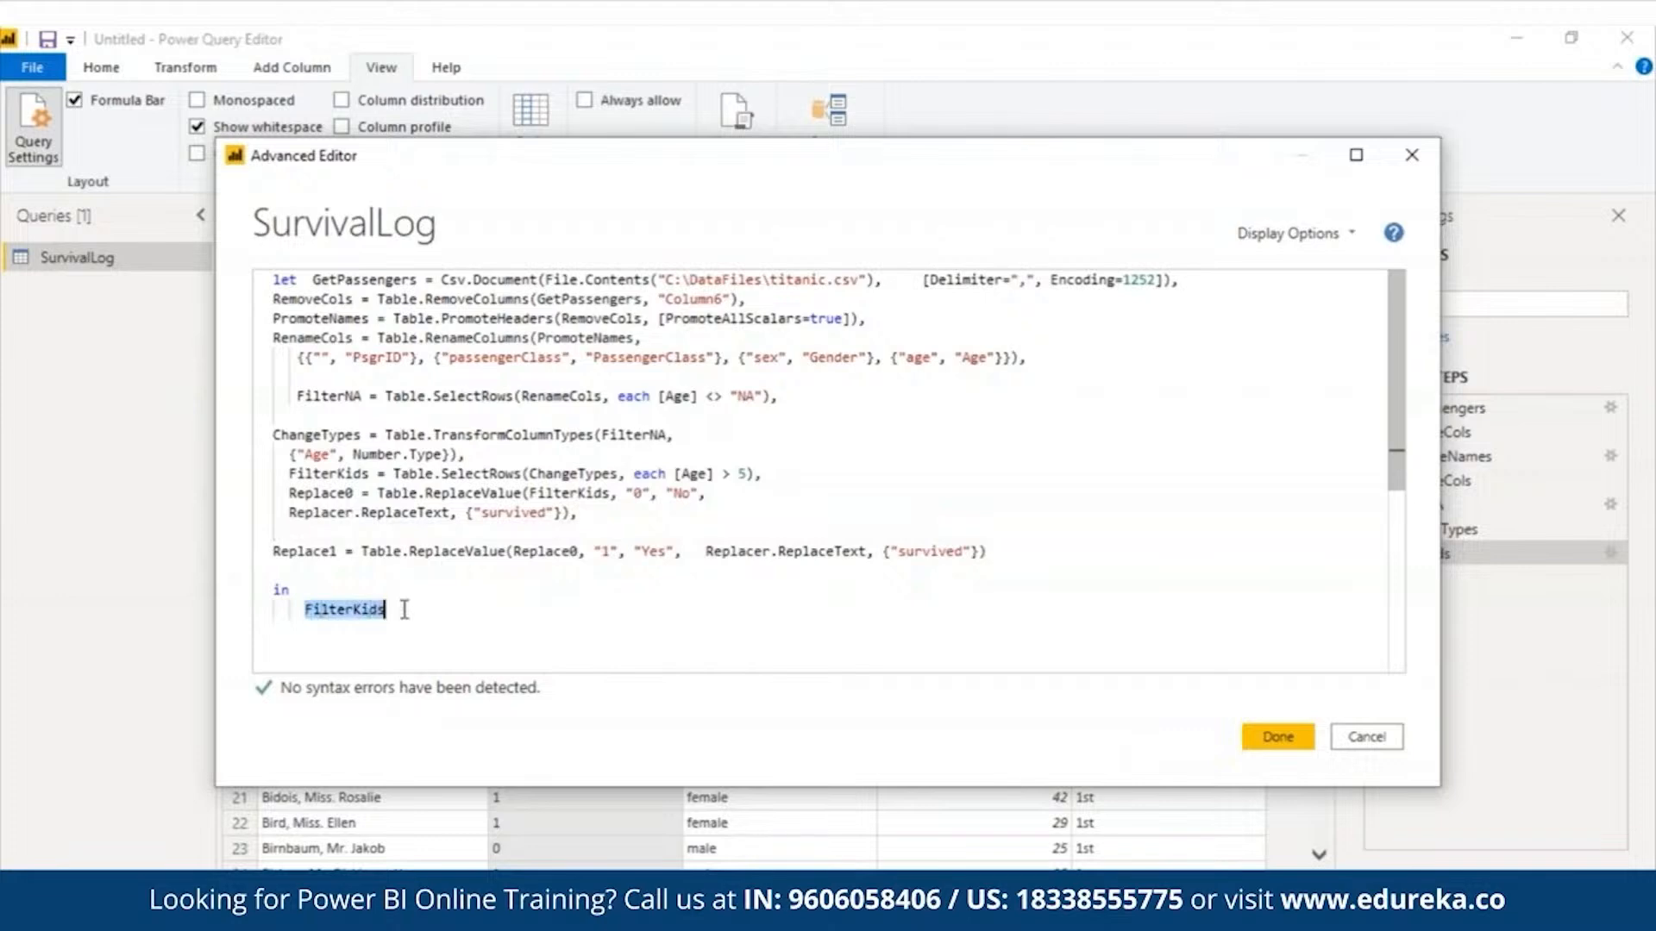
pyautogui.write('repla')
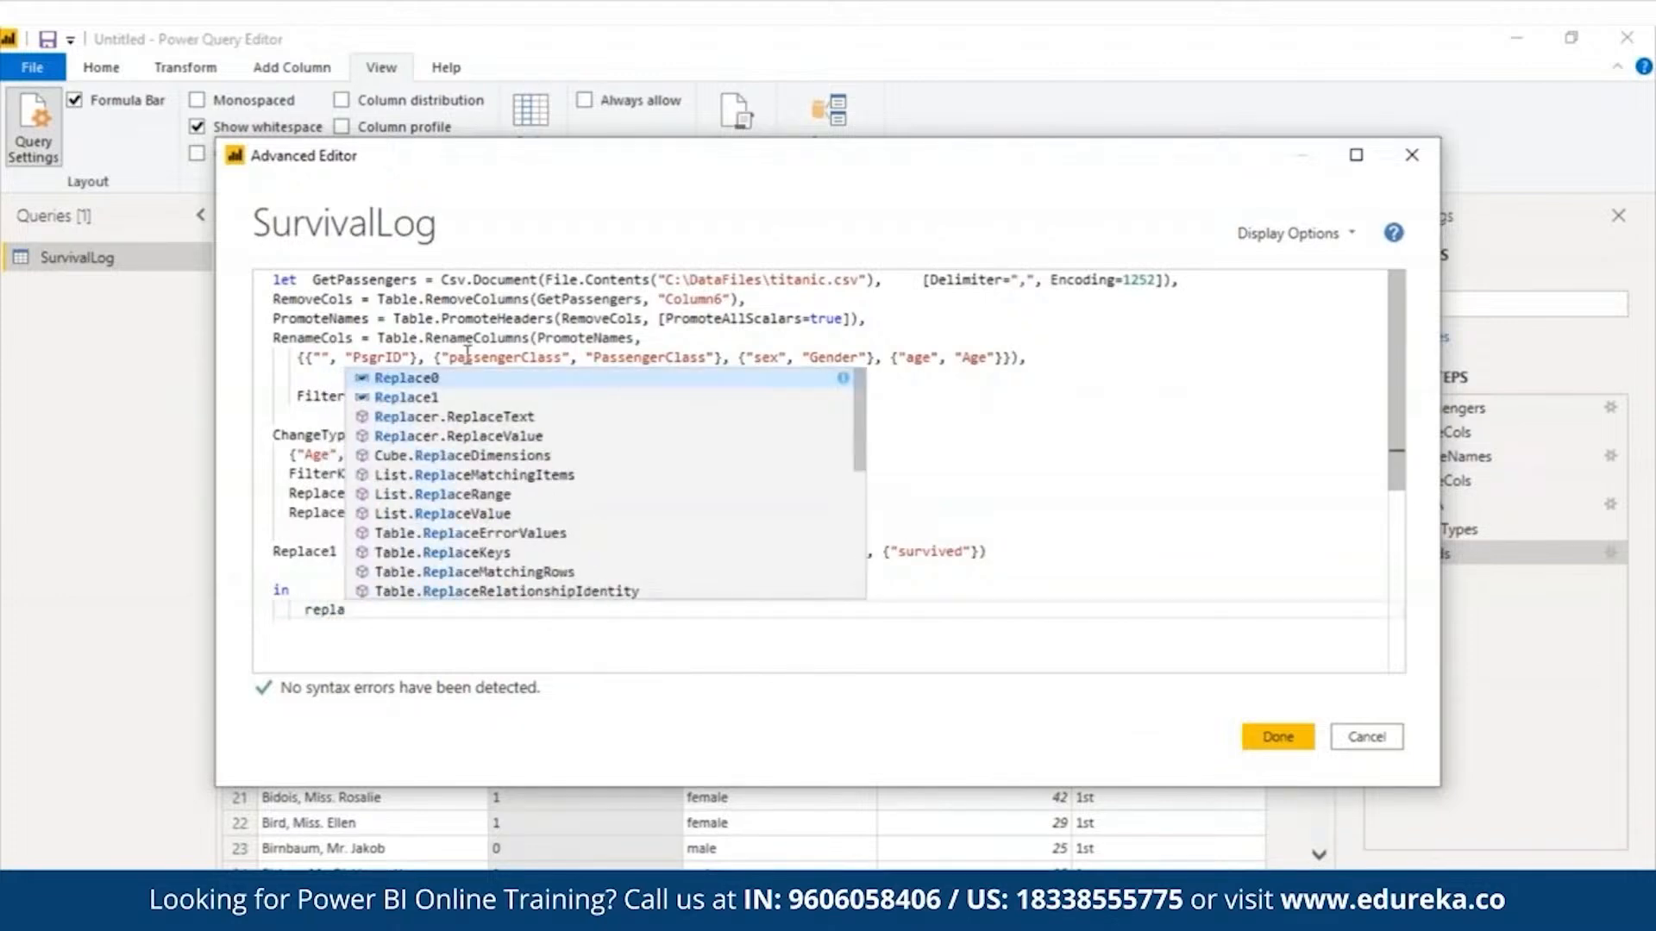
pyautogui.press('Return')
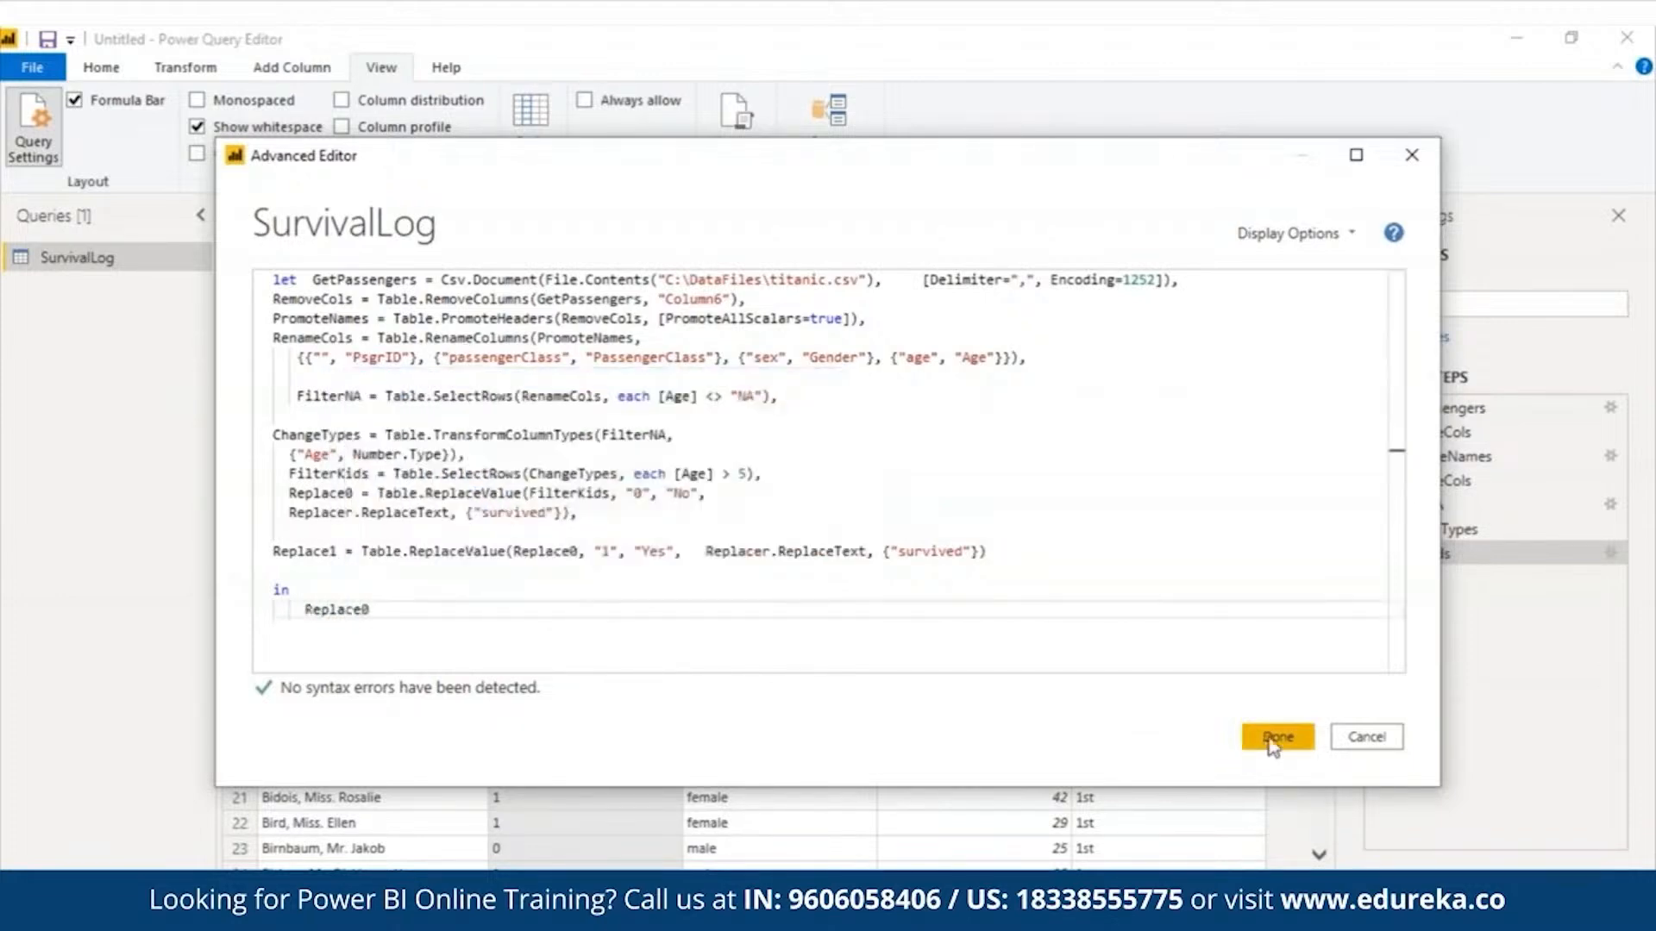
pyautogui.click(1276, 738)
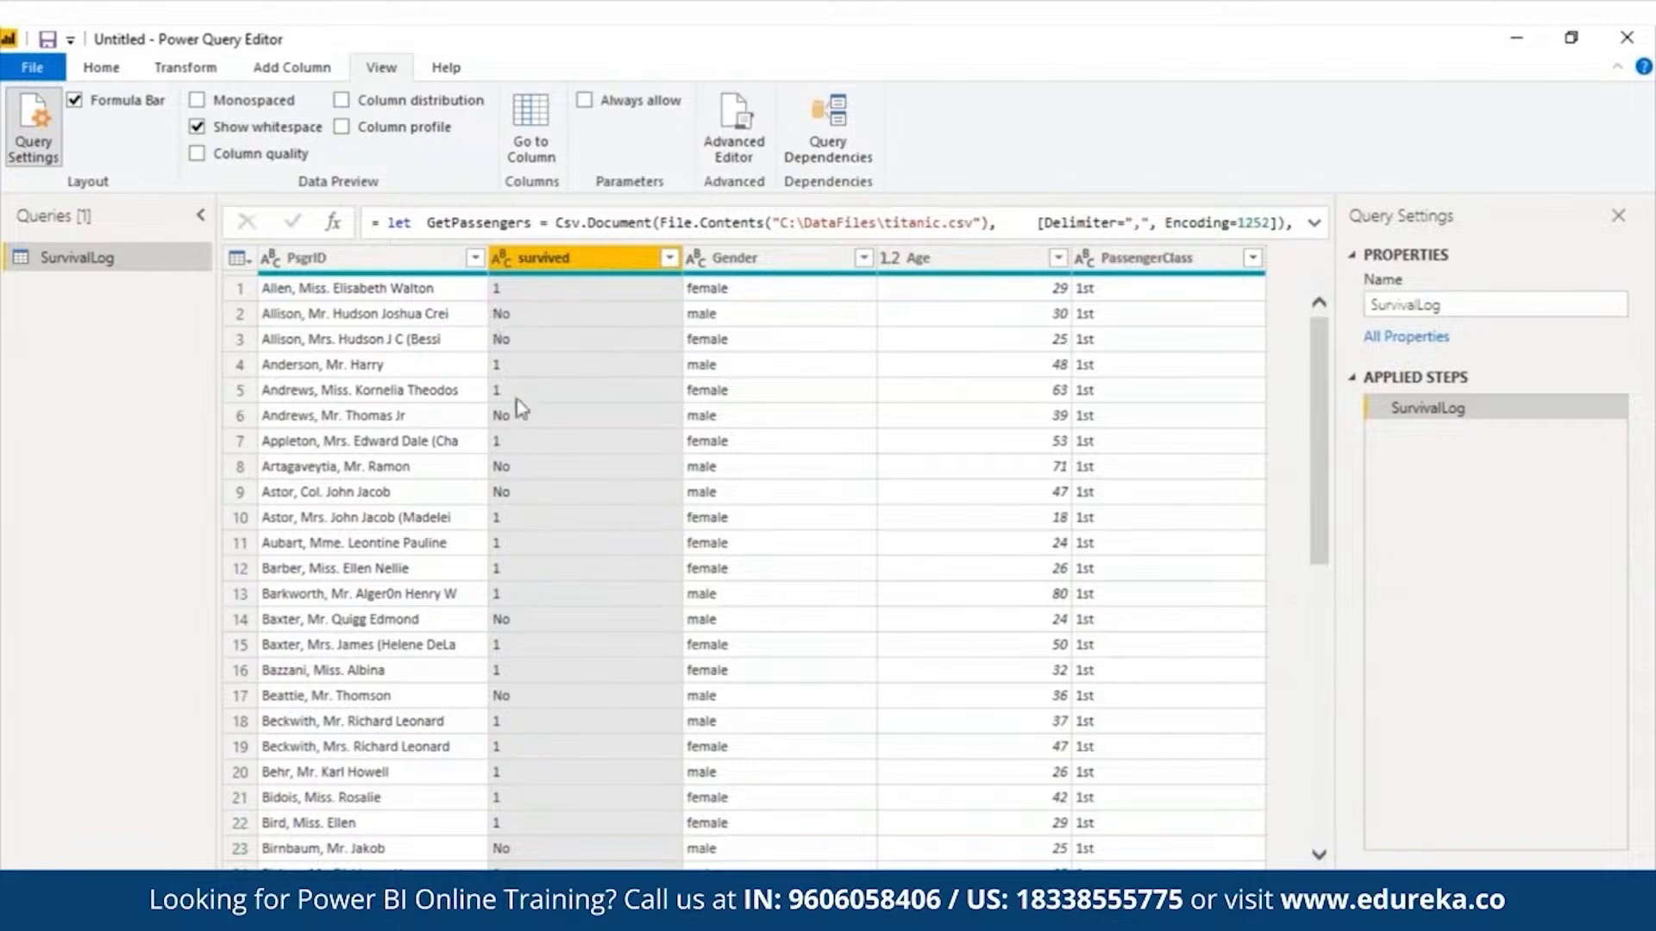
# - Reopen the query code, change the returned step in the in block to Replace1, and commit it
pyautogui.click(756, 138)
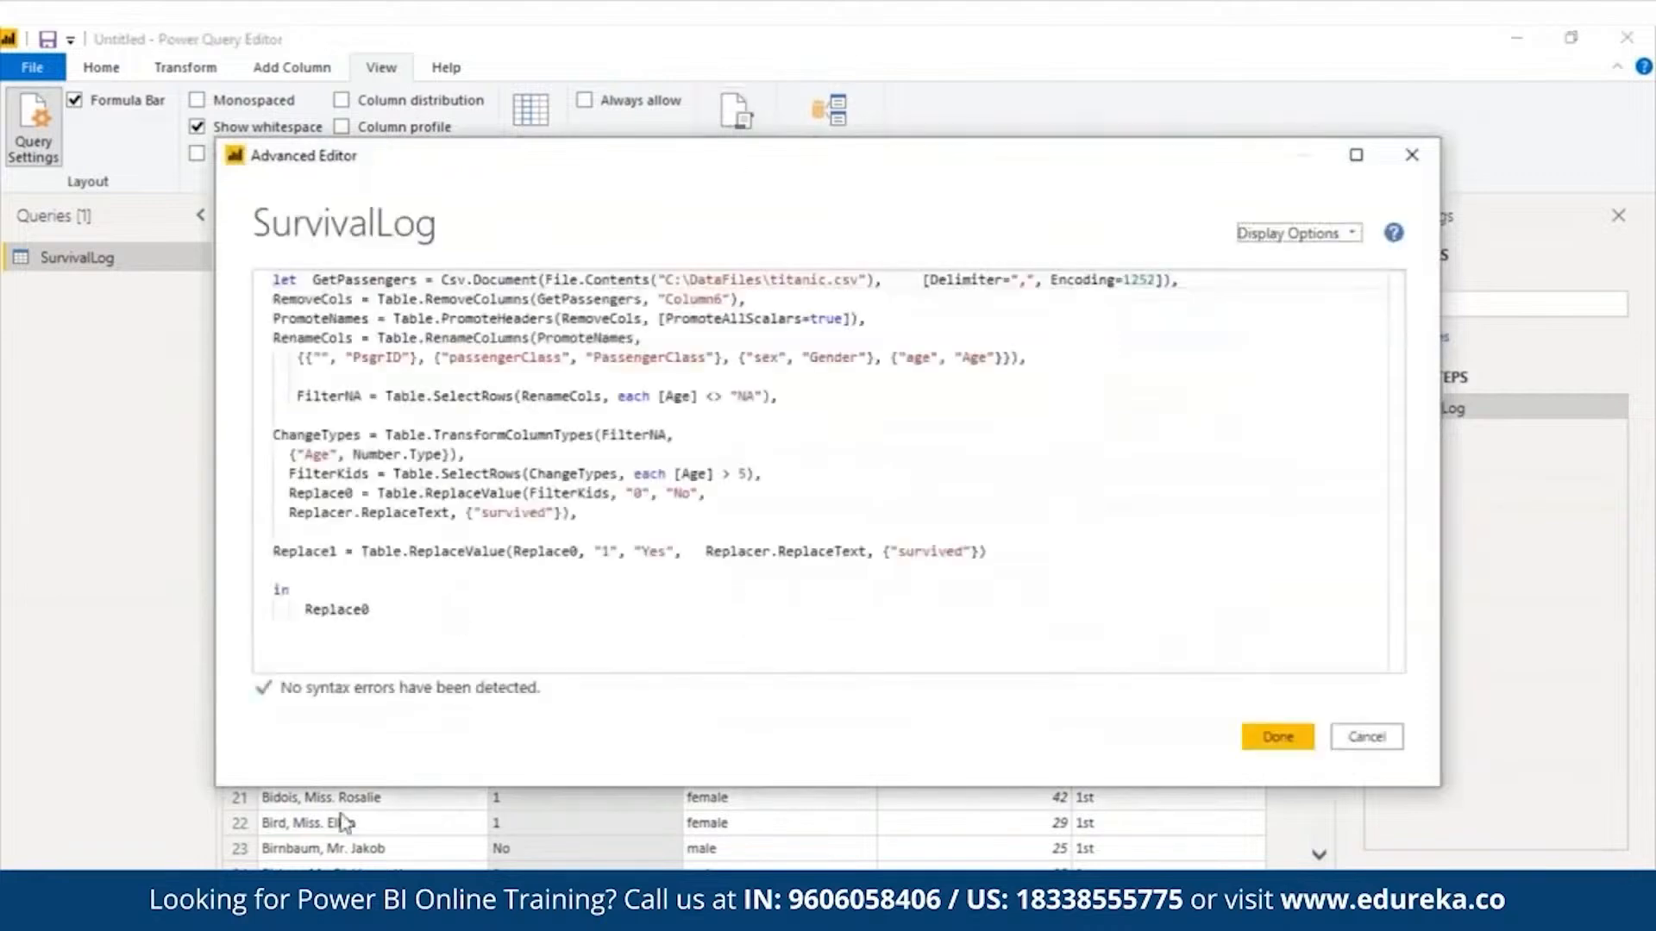
pyautogui.click(373, 612)
pyautogui.press('BackSpace')
pyautogui.write('1')
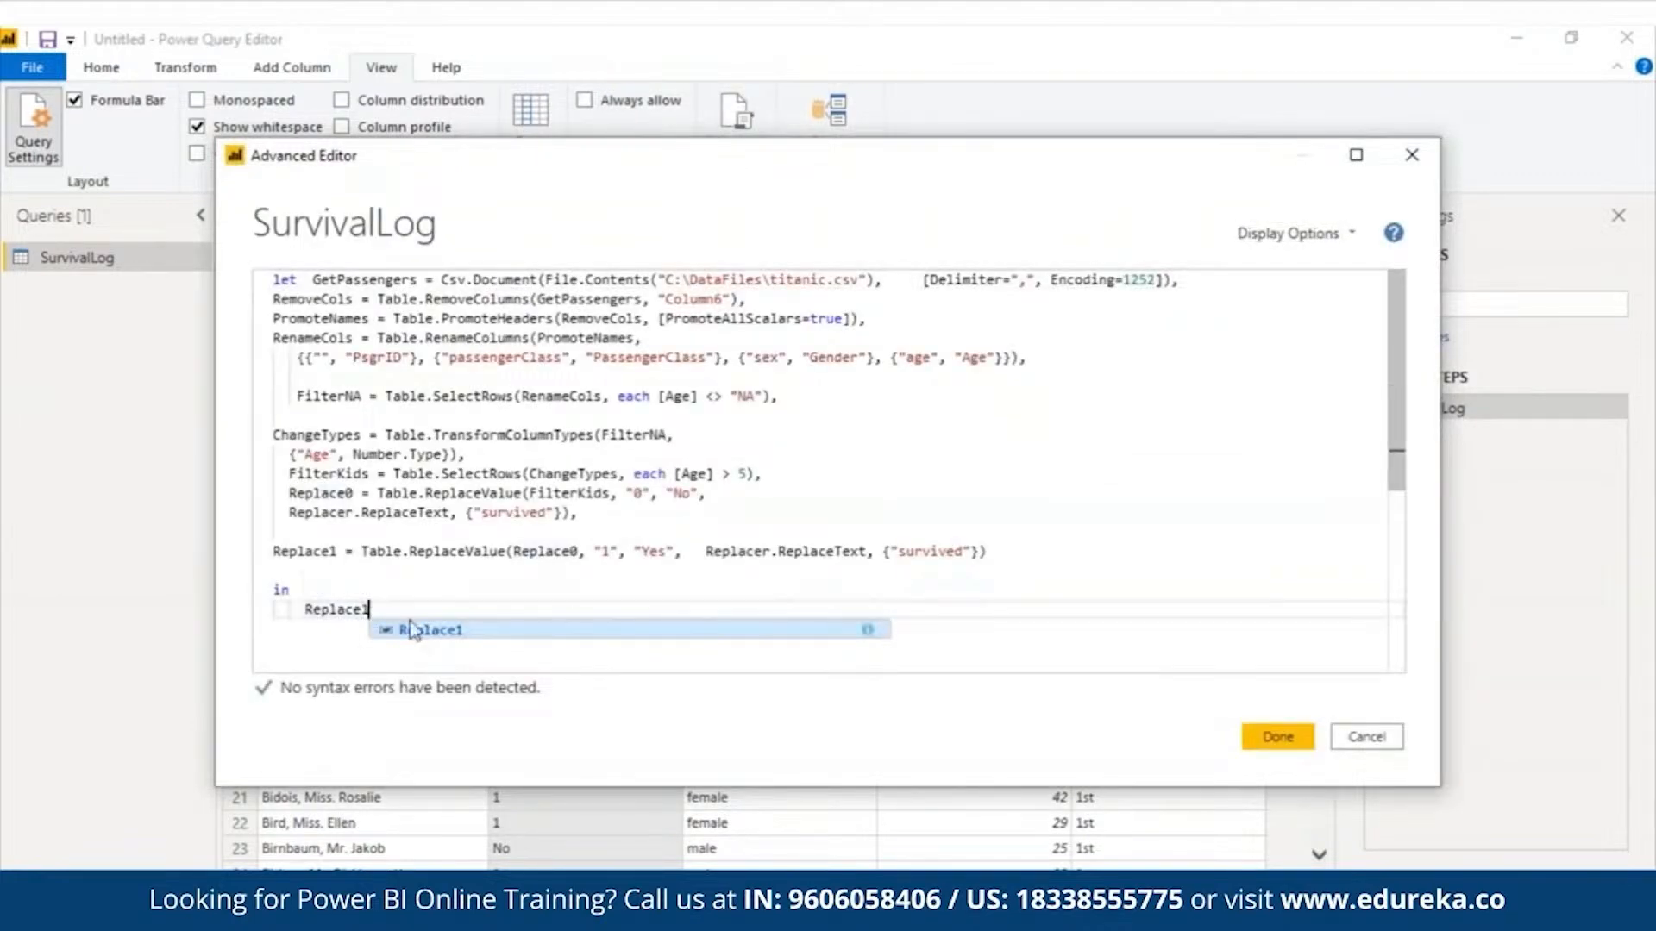
pyautogui.click(1307, 748)
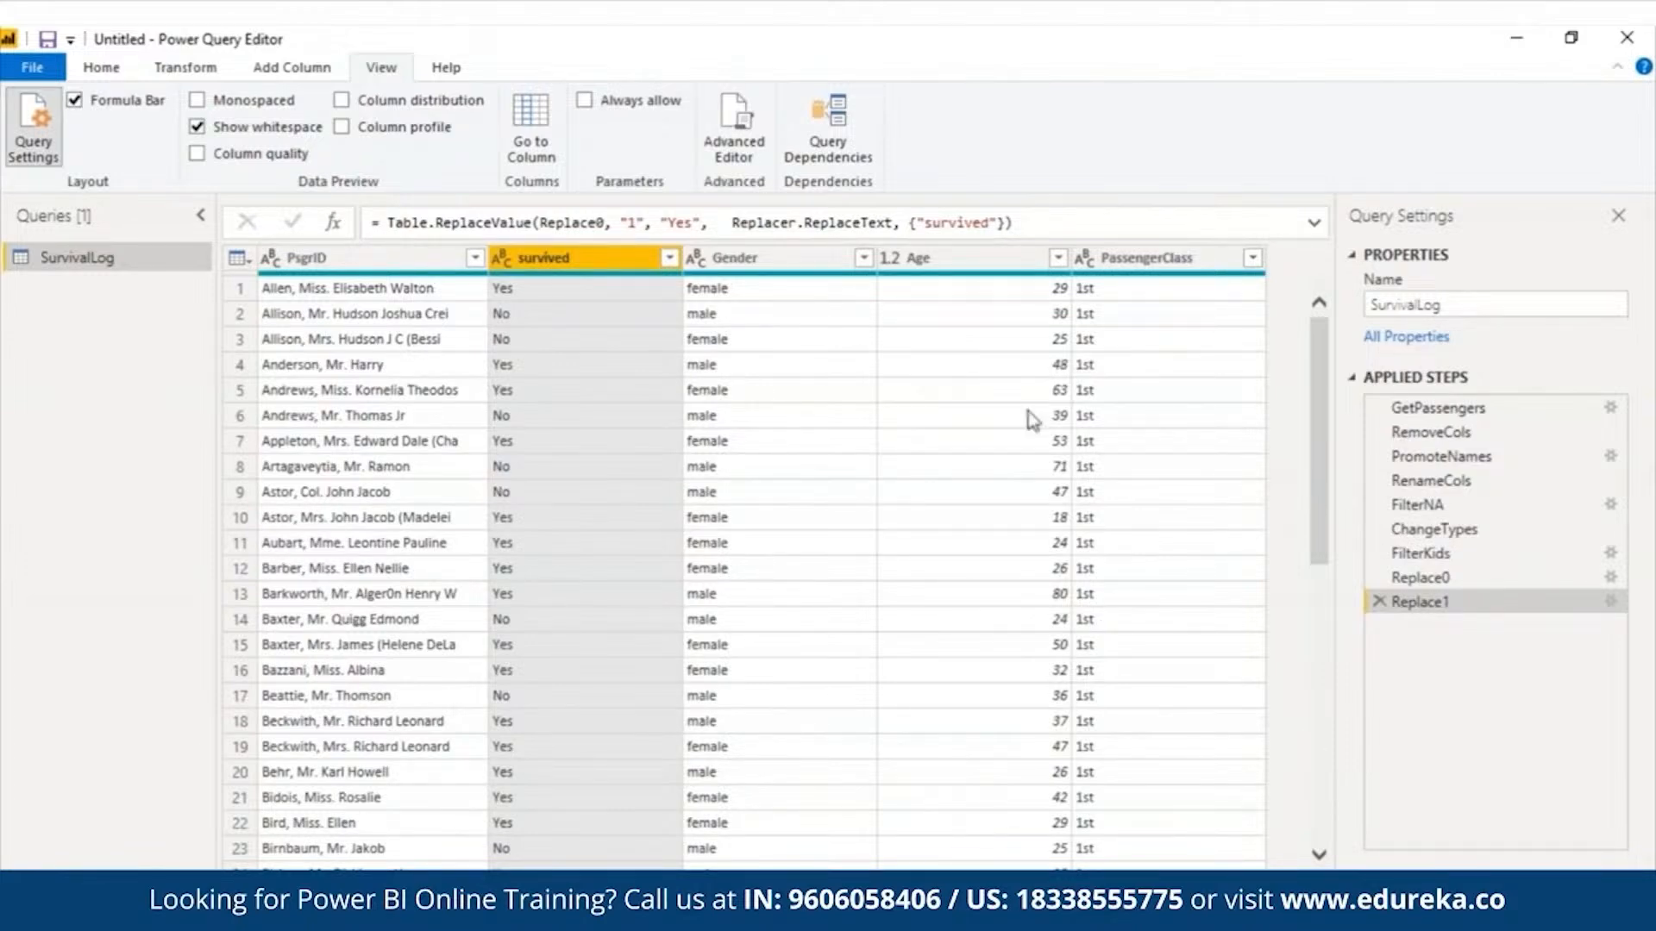
# - Add the statement ChangeCase = Table.TransformColumns(Replace1, {"Gender", Text.Proper}) after Replace1, return ChangeCase in the in block, and commit the code
pyautogui.click(721, 150)
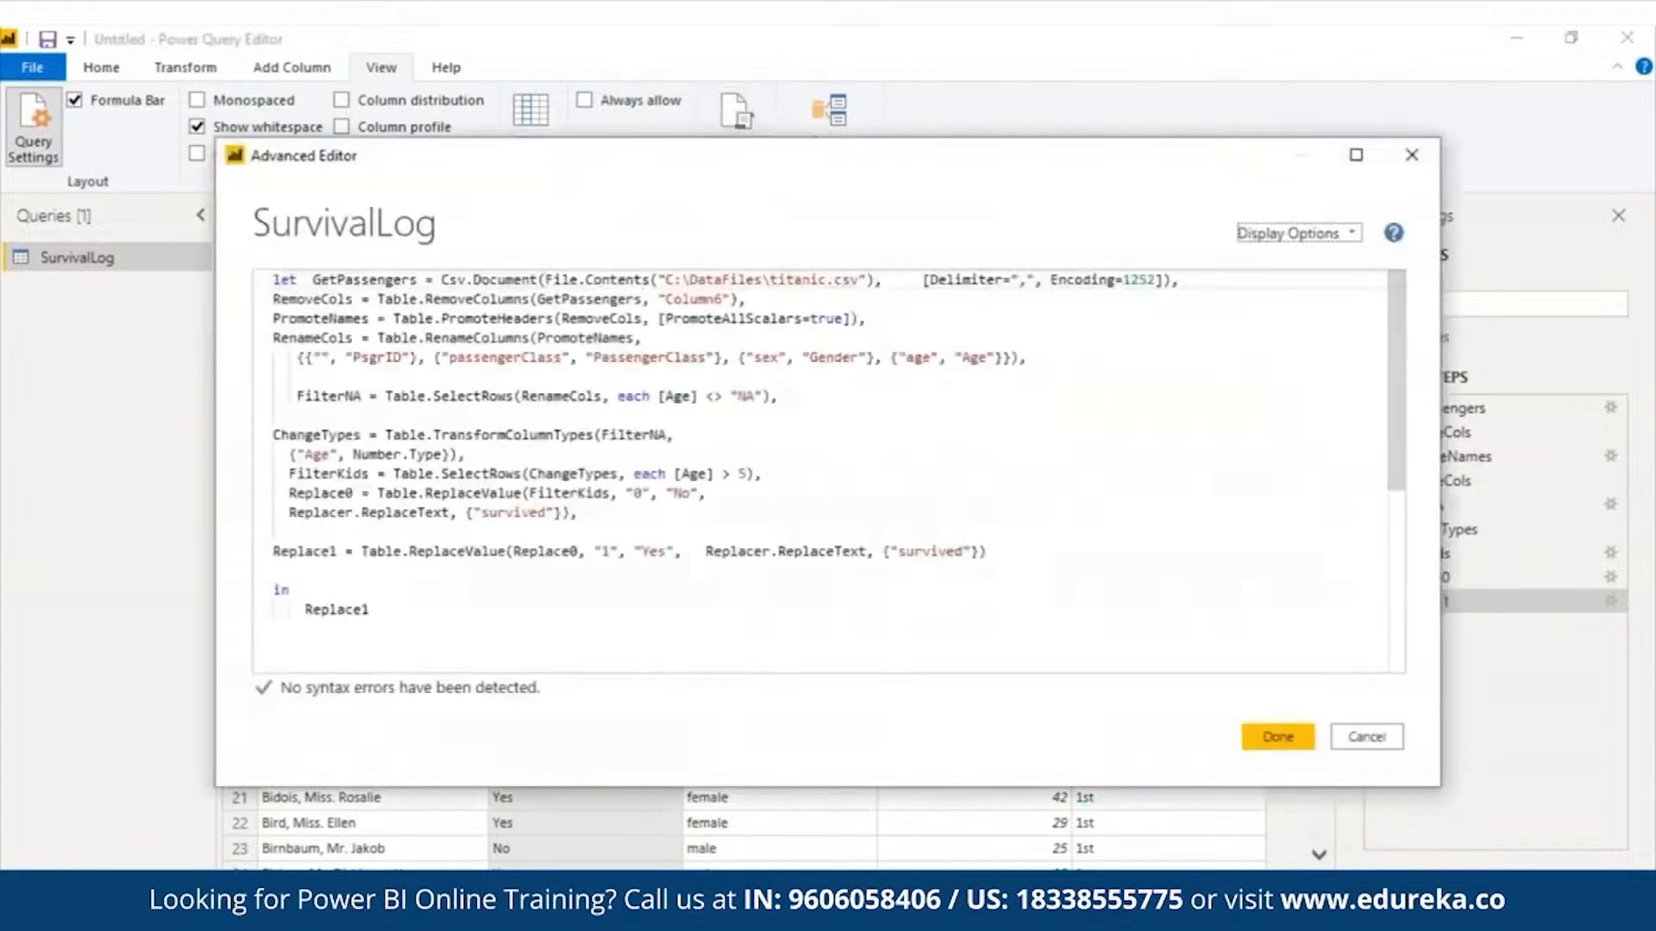
pyautogui.click(1029, 548)
pyautogui.write(',')
pyautogui.press('Return')
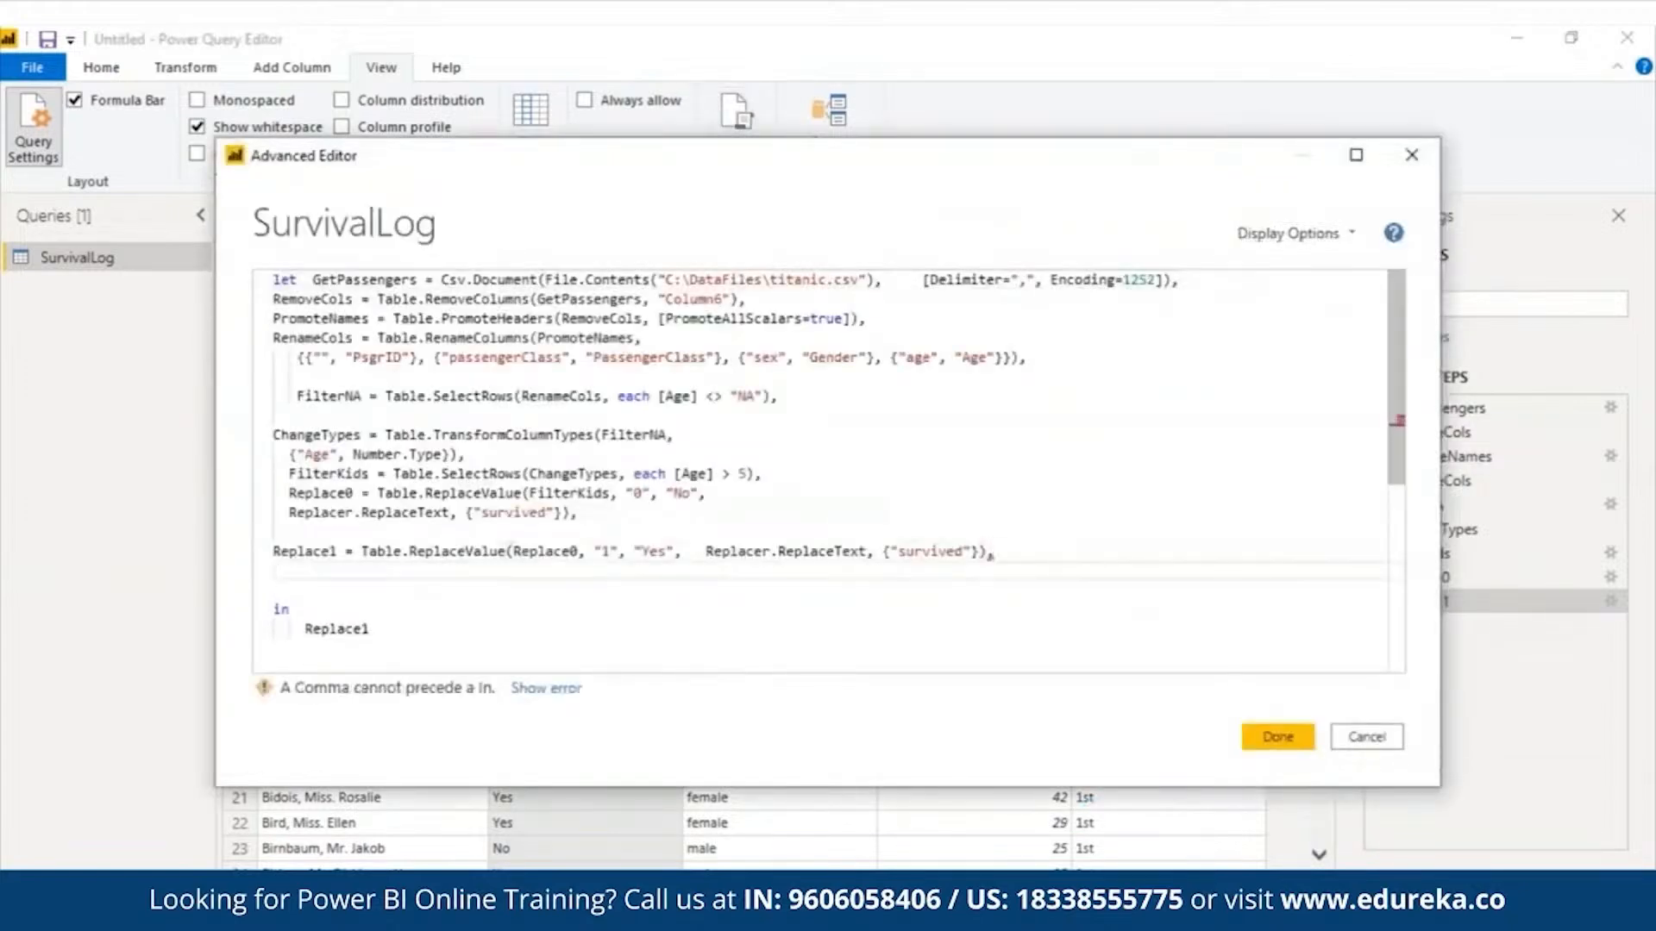
pyautogui.write('ChangeCase = Table.TransformColumns(Replace1, {"Gender", Text.Proper})')
pyautogui.doubleClick(312, 629)
pyautogui.write('Change')
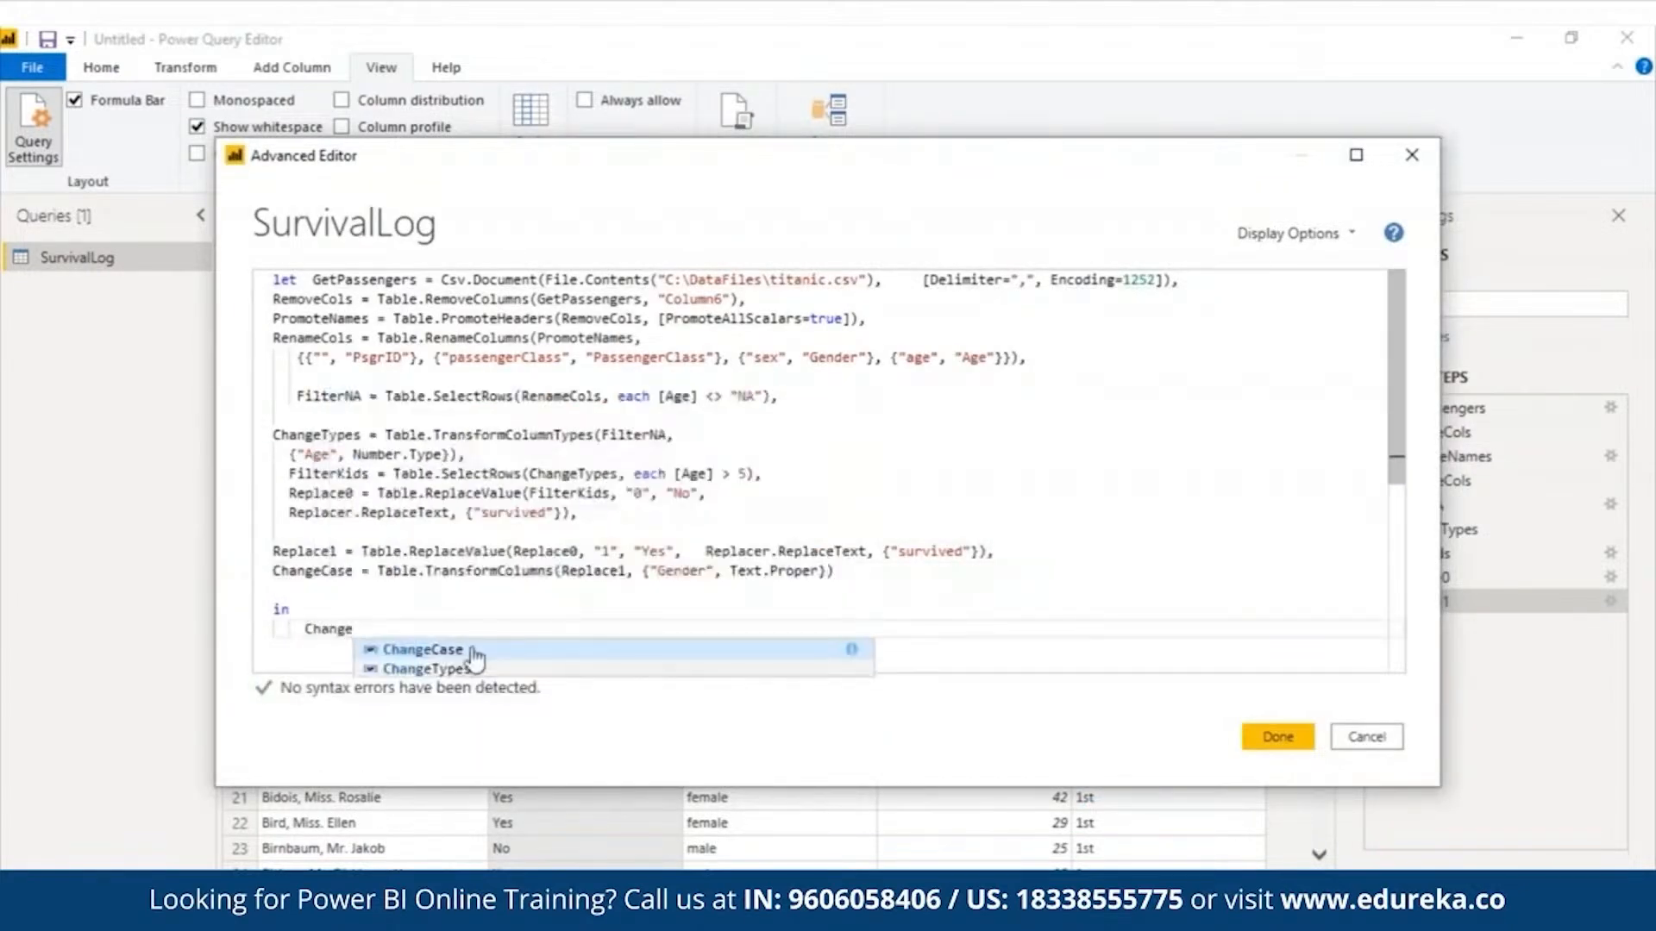
pyautogui.click(472, 651)
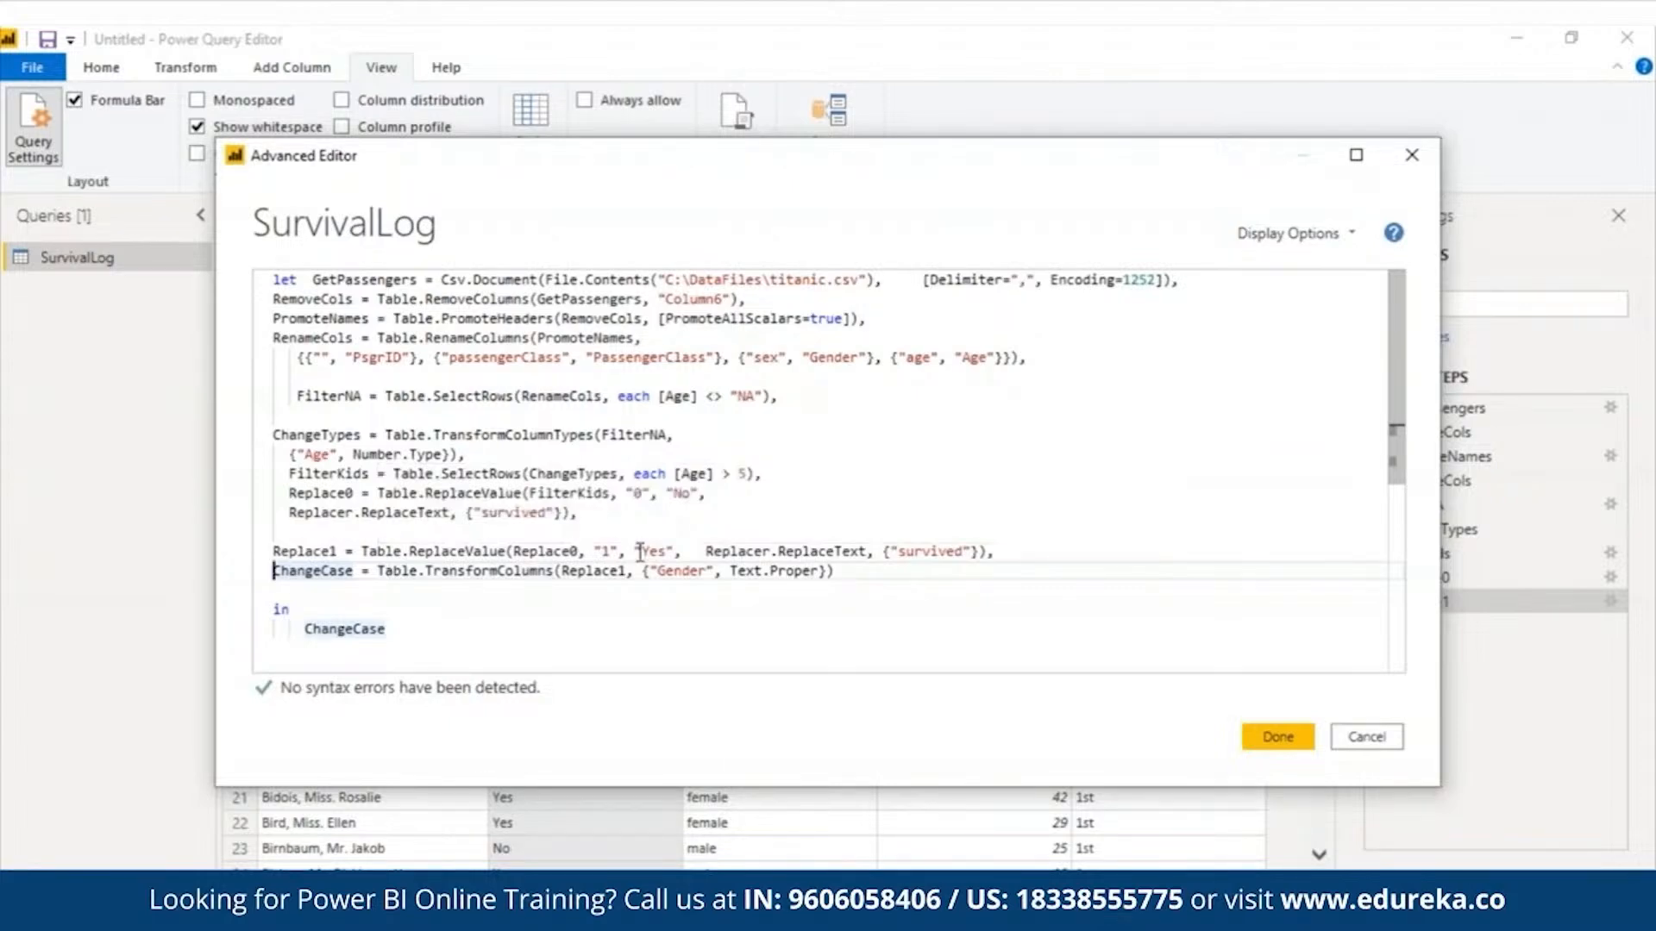
pyautogui.moveTo(754, 576)
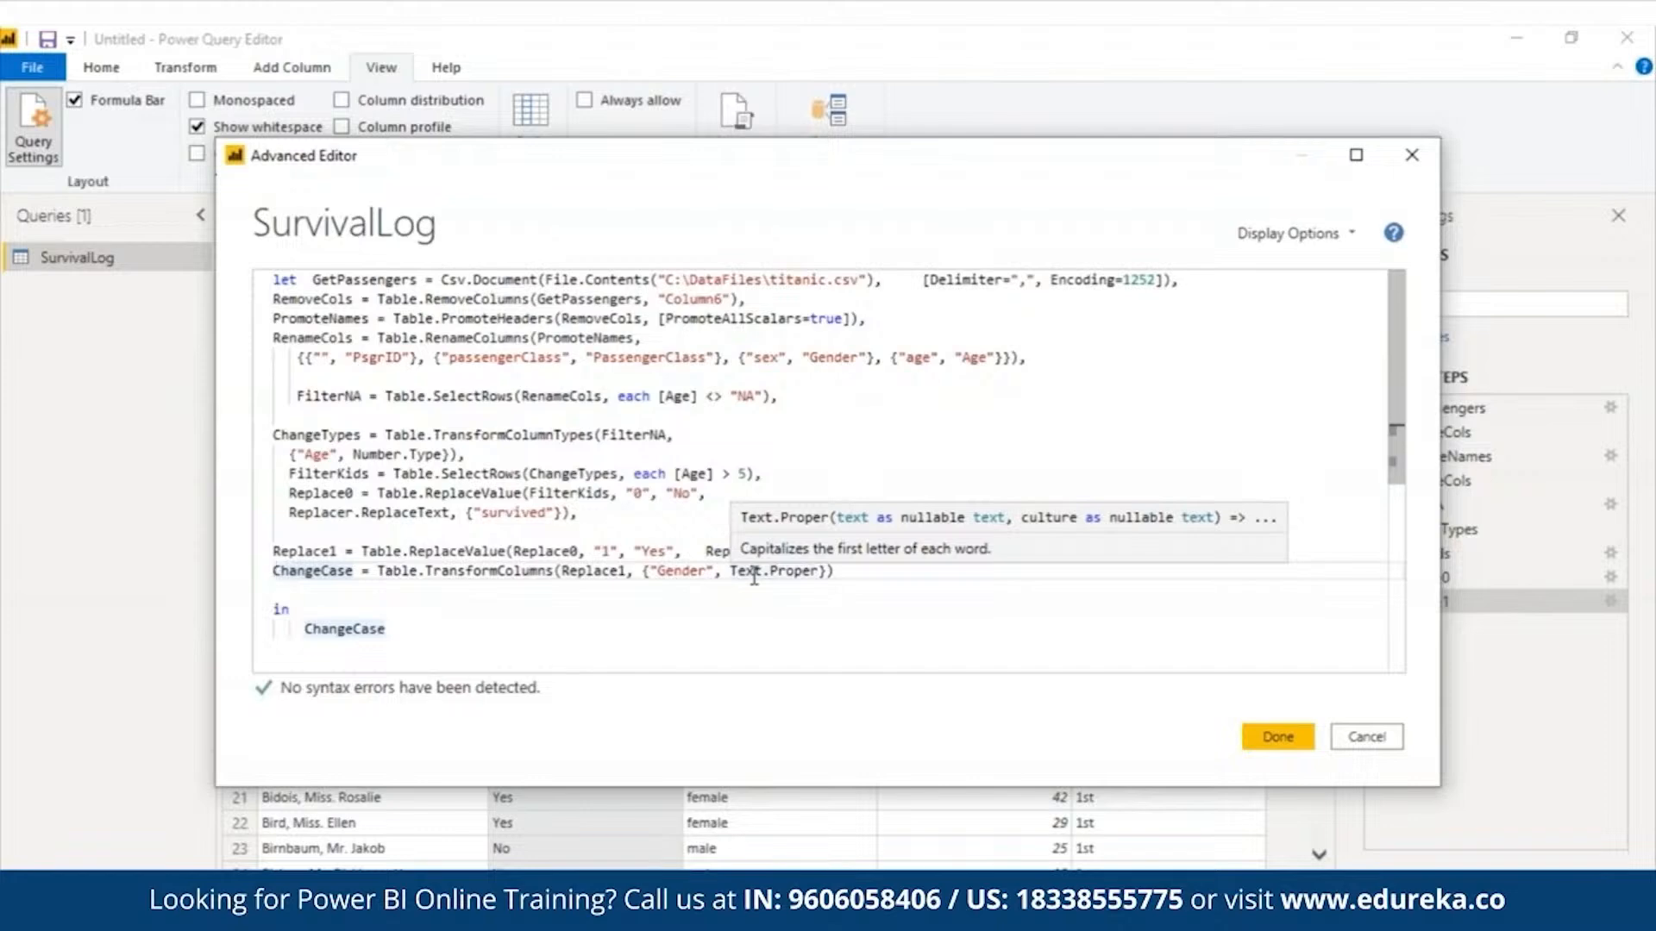
pyautogui.click(1274, 736)
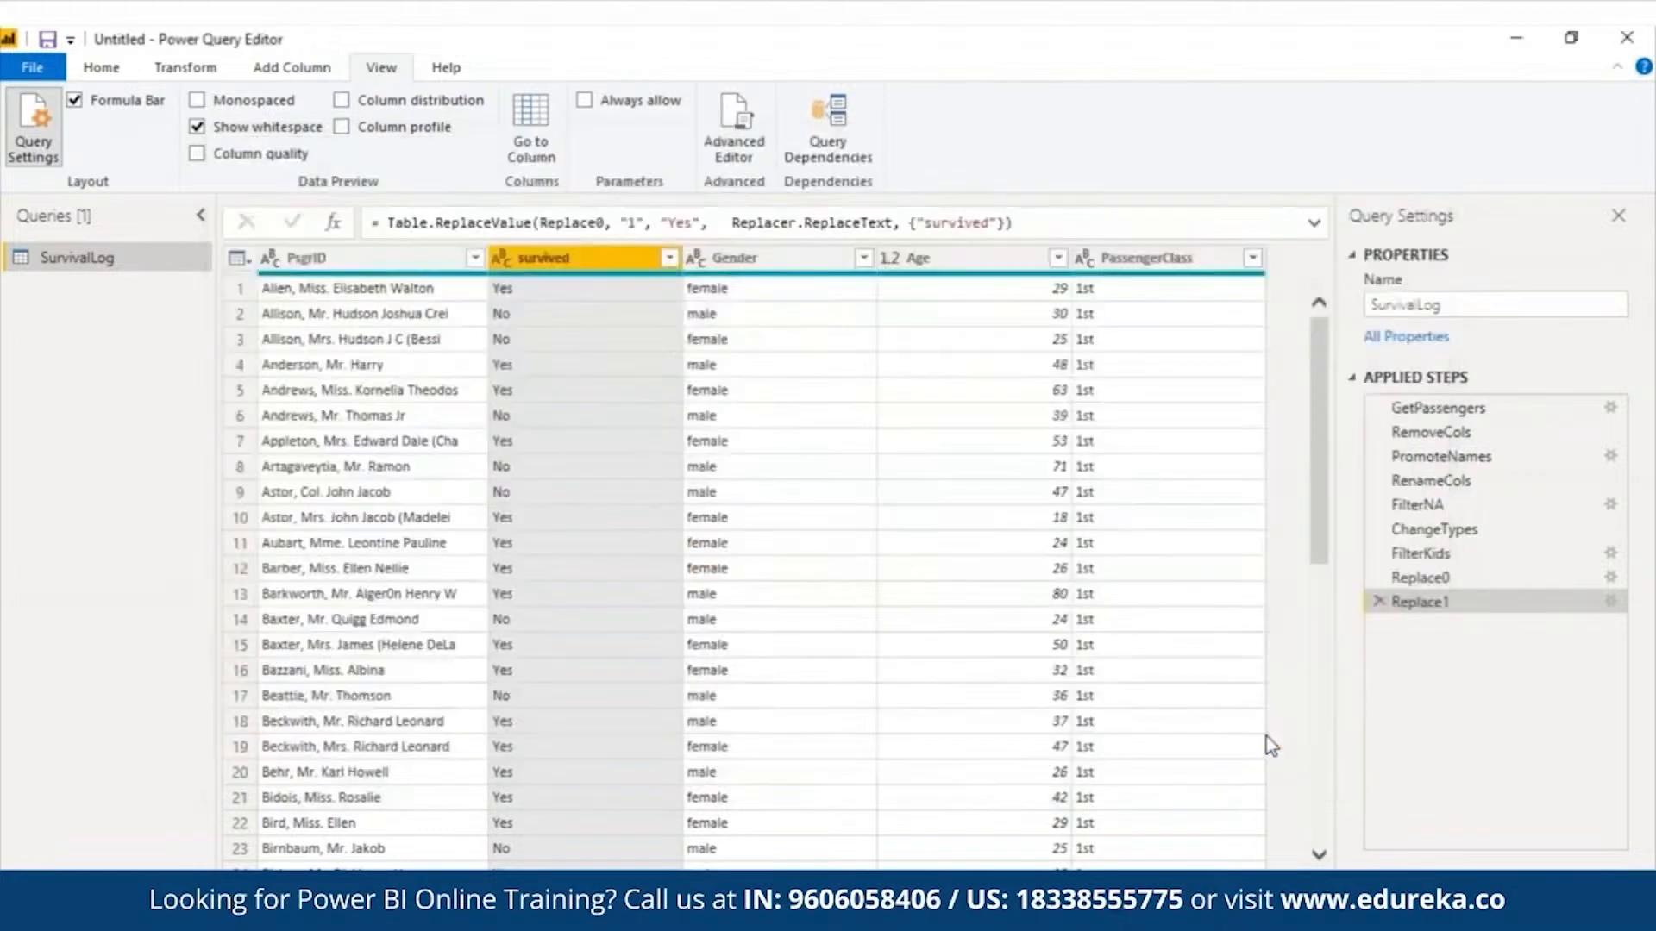
# - Examine the Gender column and compare the query's data at the RenameCols, Replace0 and ChangeCase steps
pyautogui.click(751, 260)
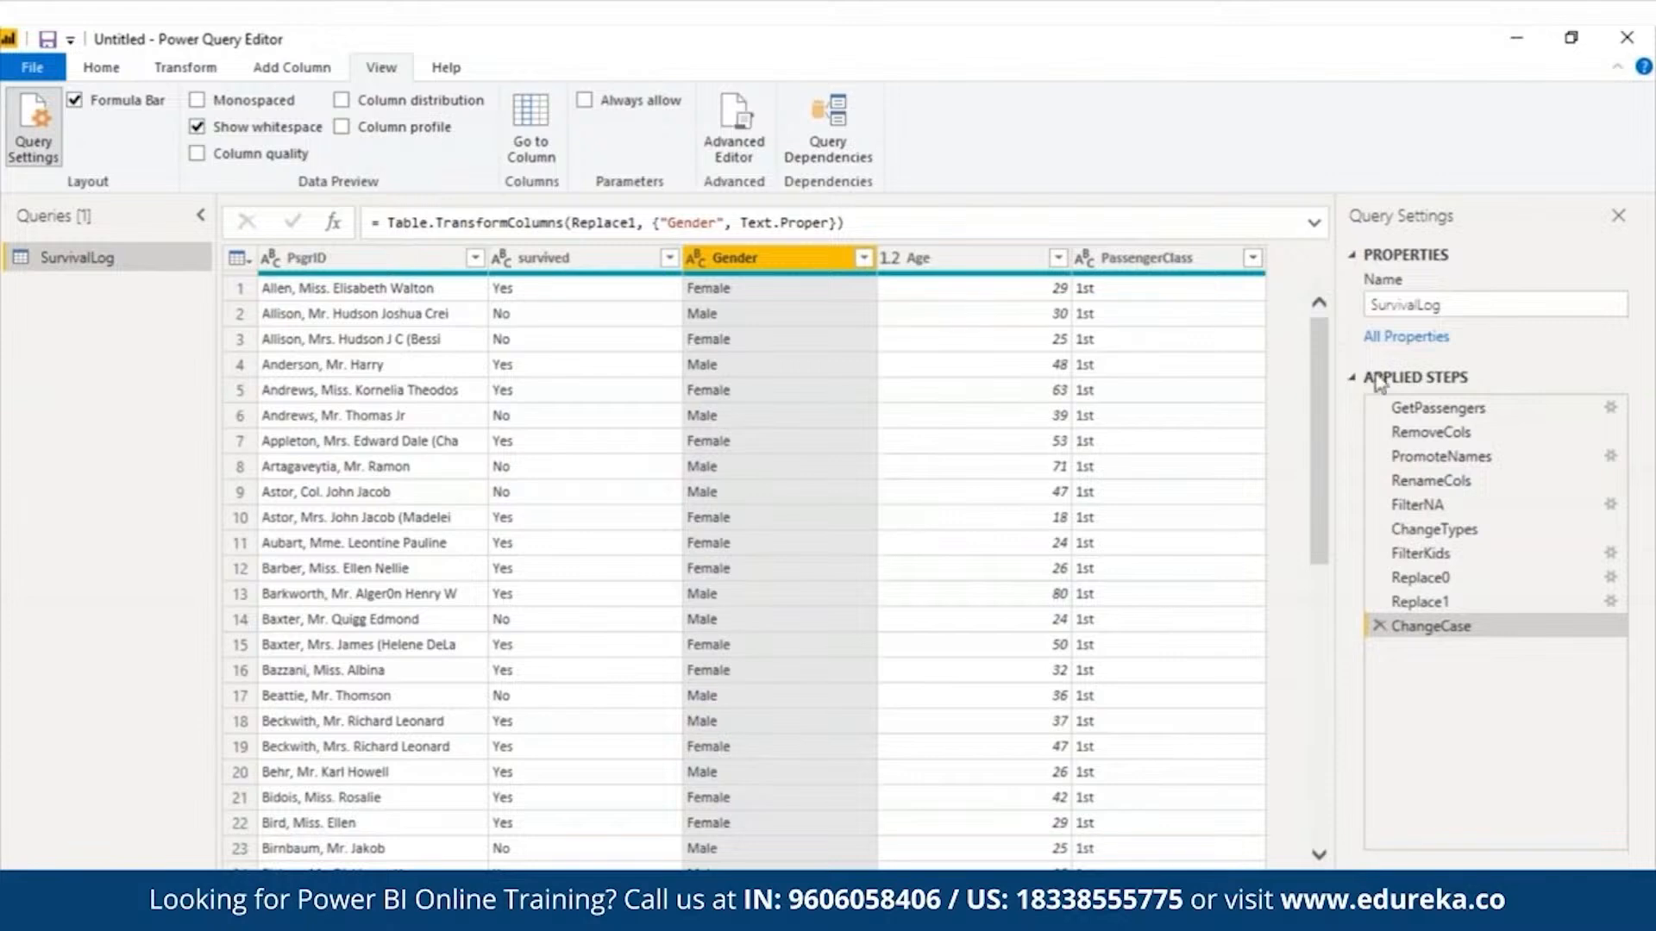
pyautogui.click(1431, 481)
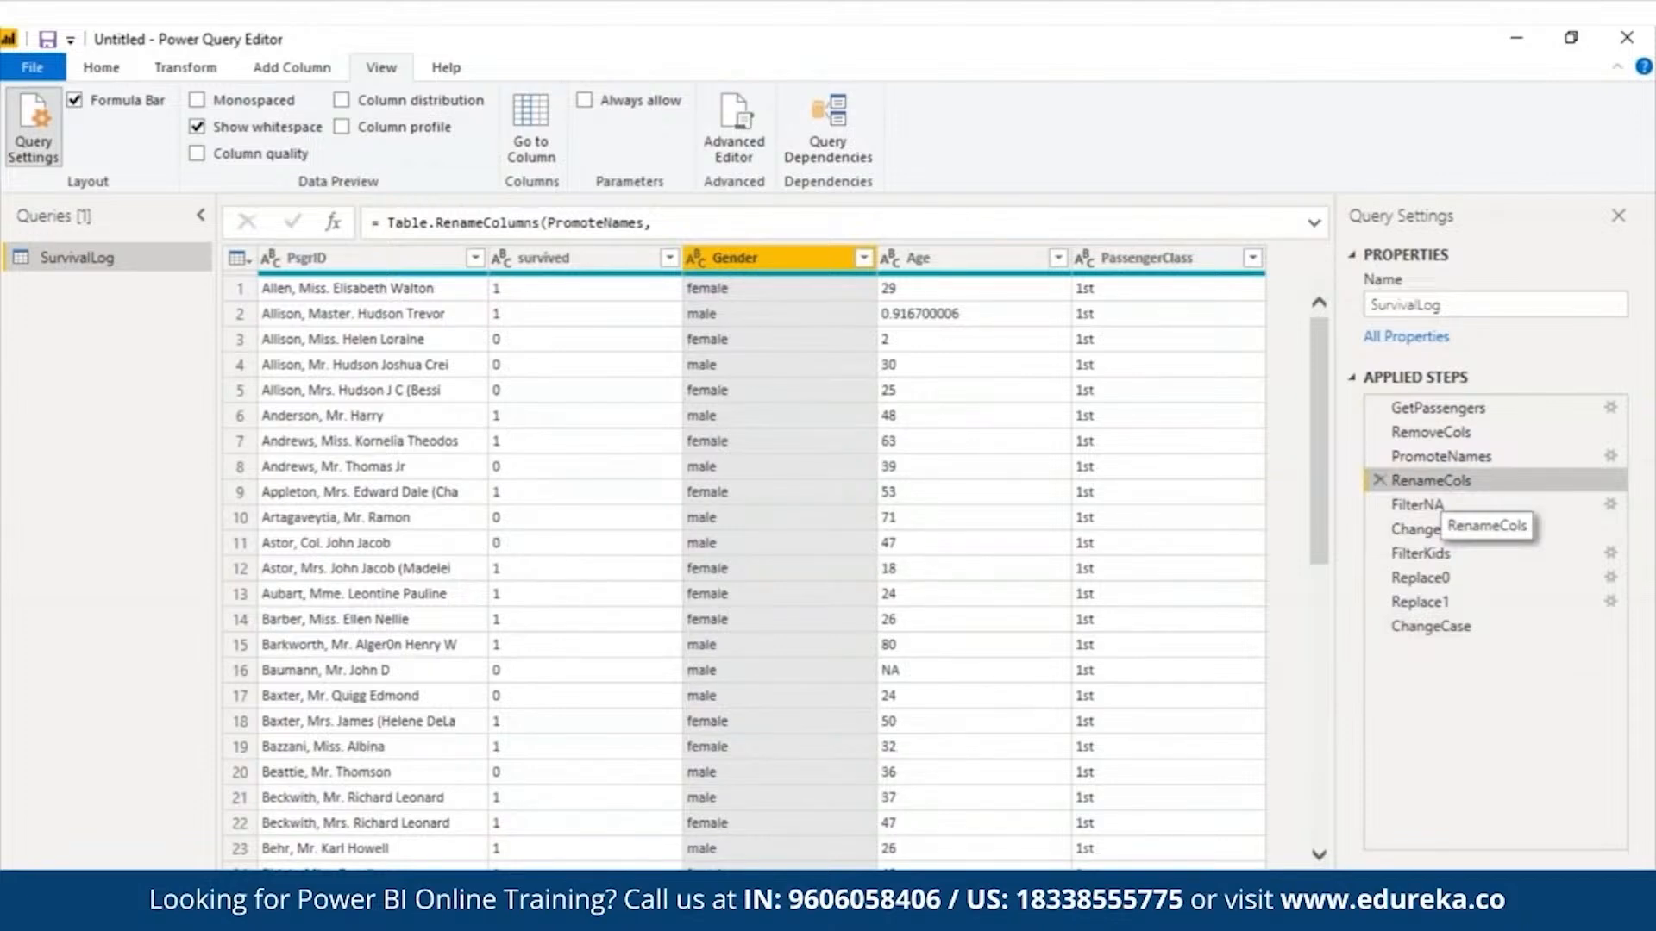
pyautogui.click(1419, 578)
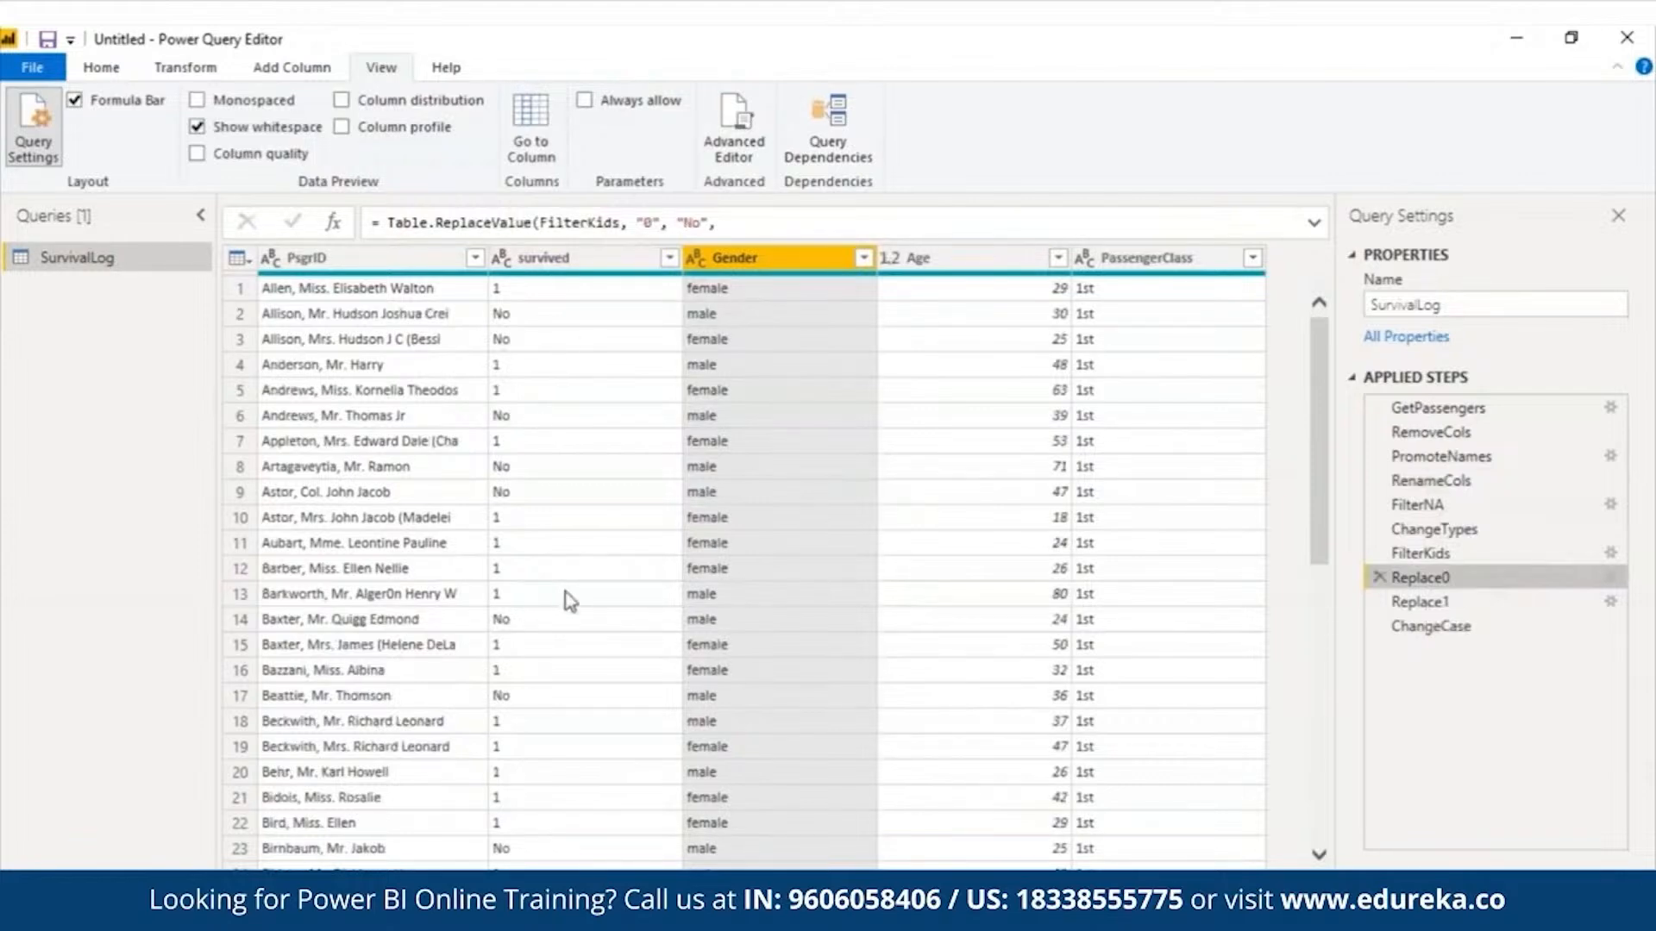
pyautogui.click(1524, 627)
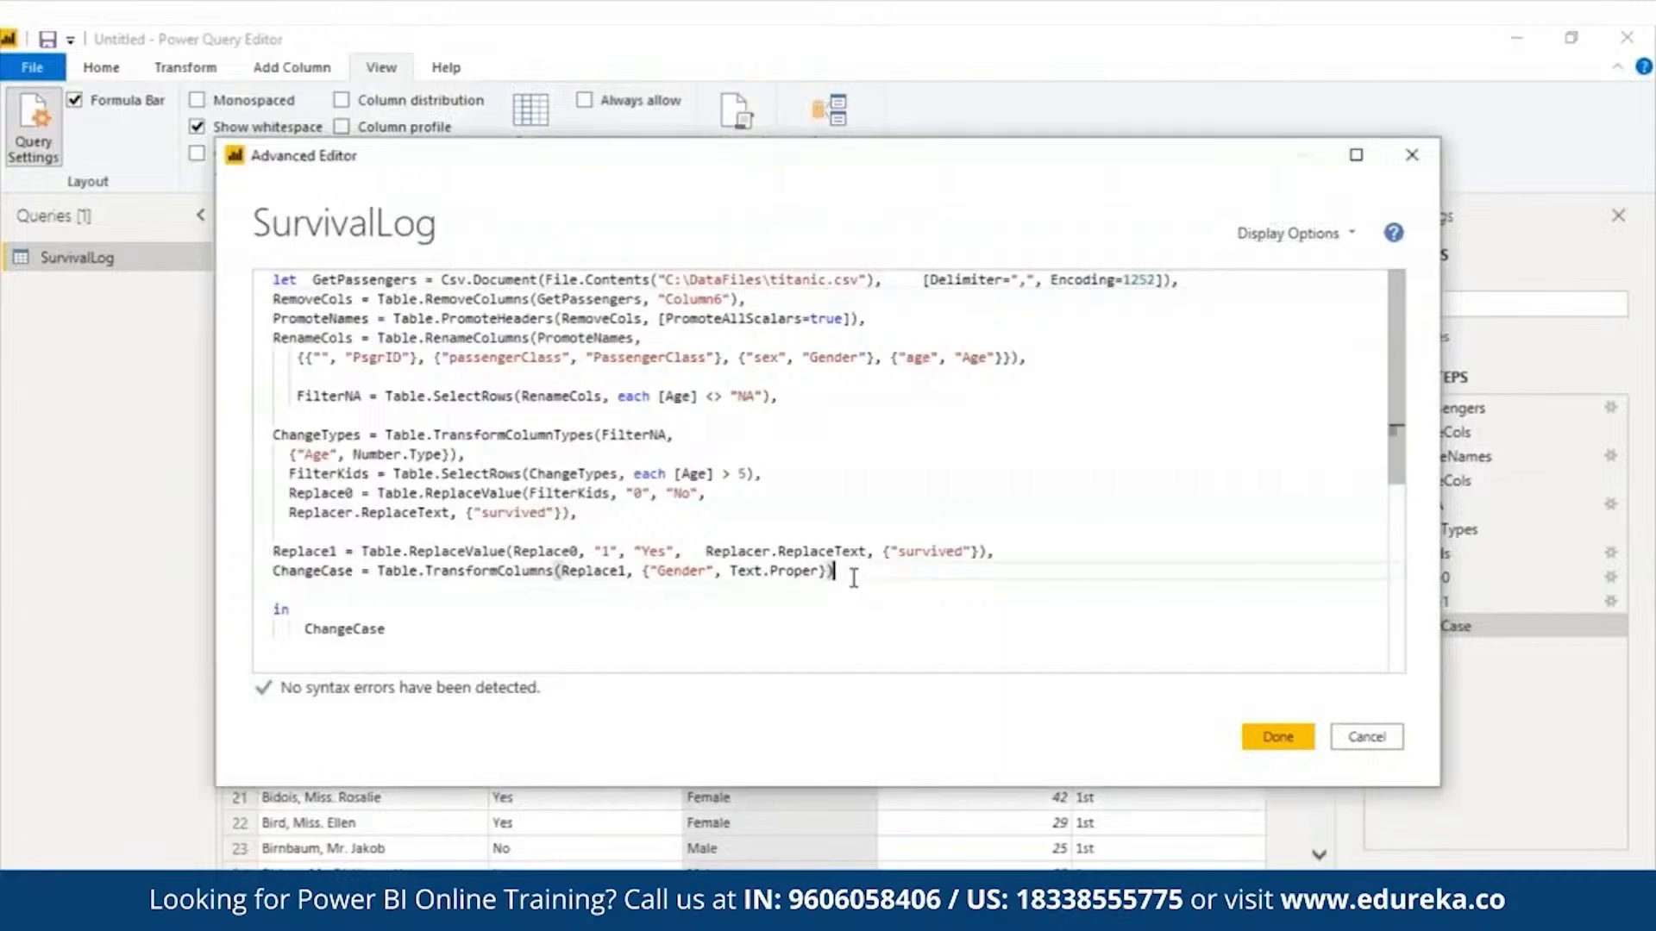
# - Insert after ChangeCase the commented block of Female, AvgFemale, Male, AvgMale, AddCol and RoundDiff statements that calculates the "AgeDiff" column
pyautogui.write(',')
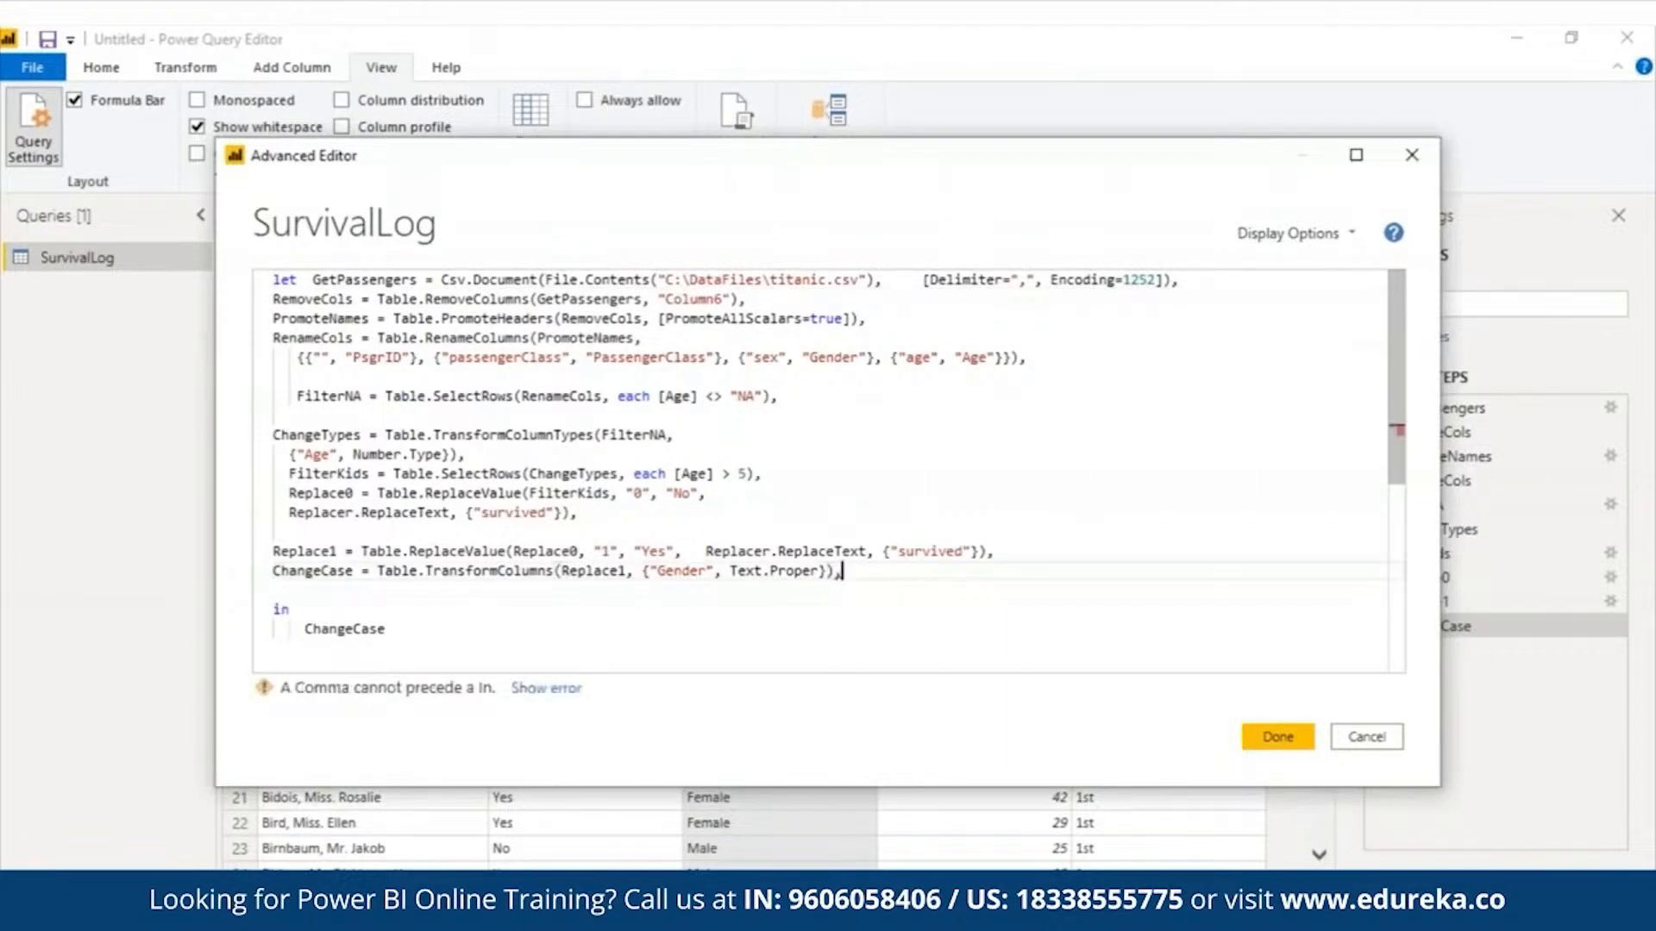
pyautogui.press('Return')
pyautogui.hotkey('ctrl', 'v')
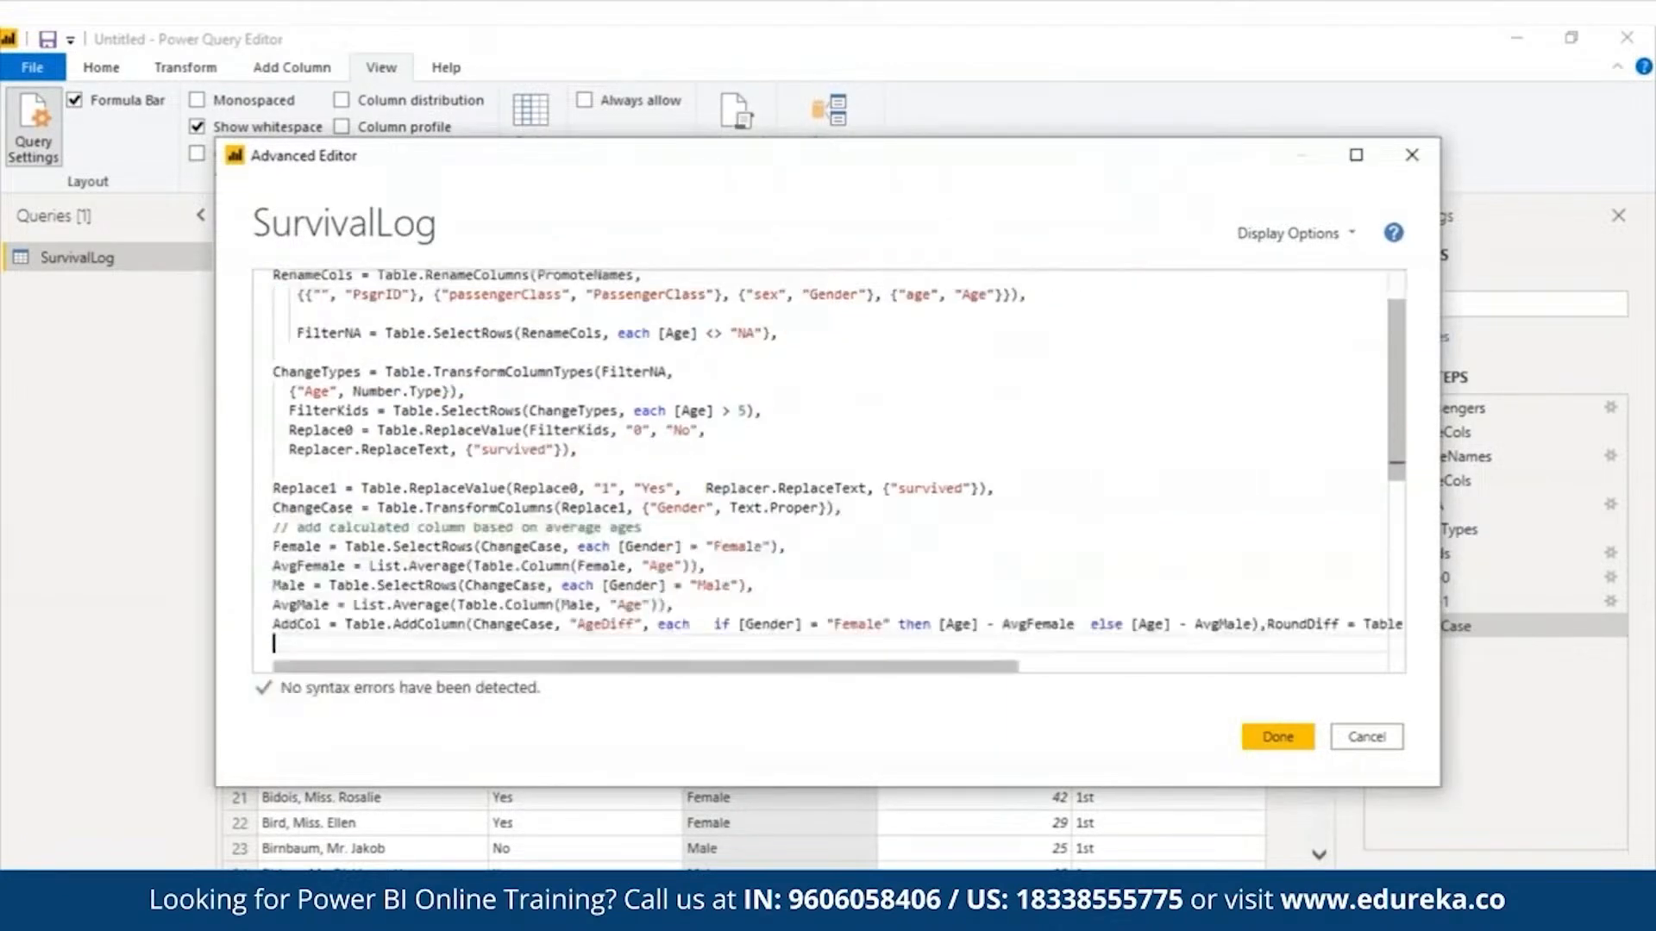
# - Put the RoundDiff statement on its own line, remove the surplus blank line before in, and add a blank line above the average-ages comment
pyautogui.scroll(-2, 1401, 474)
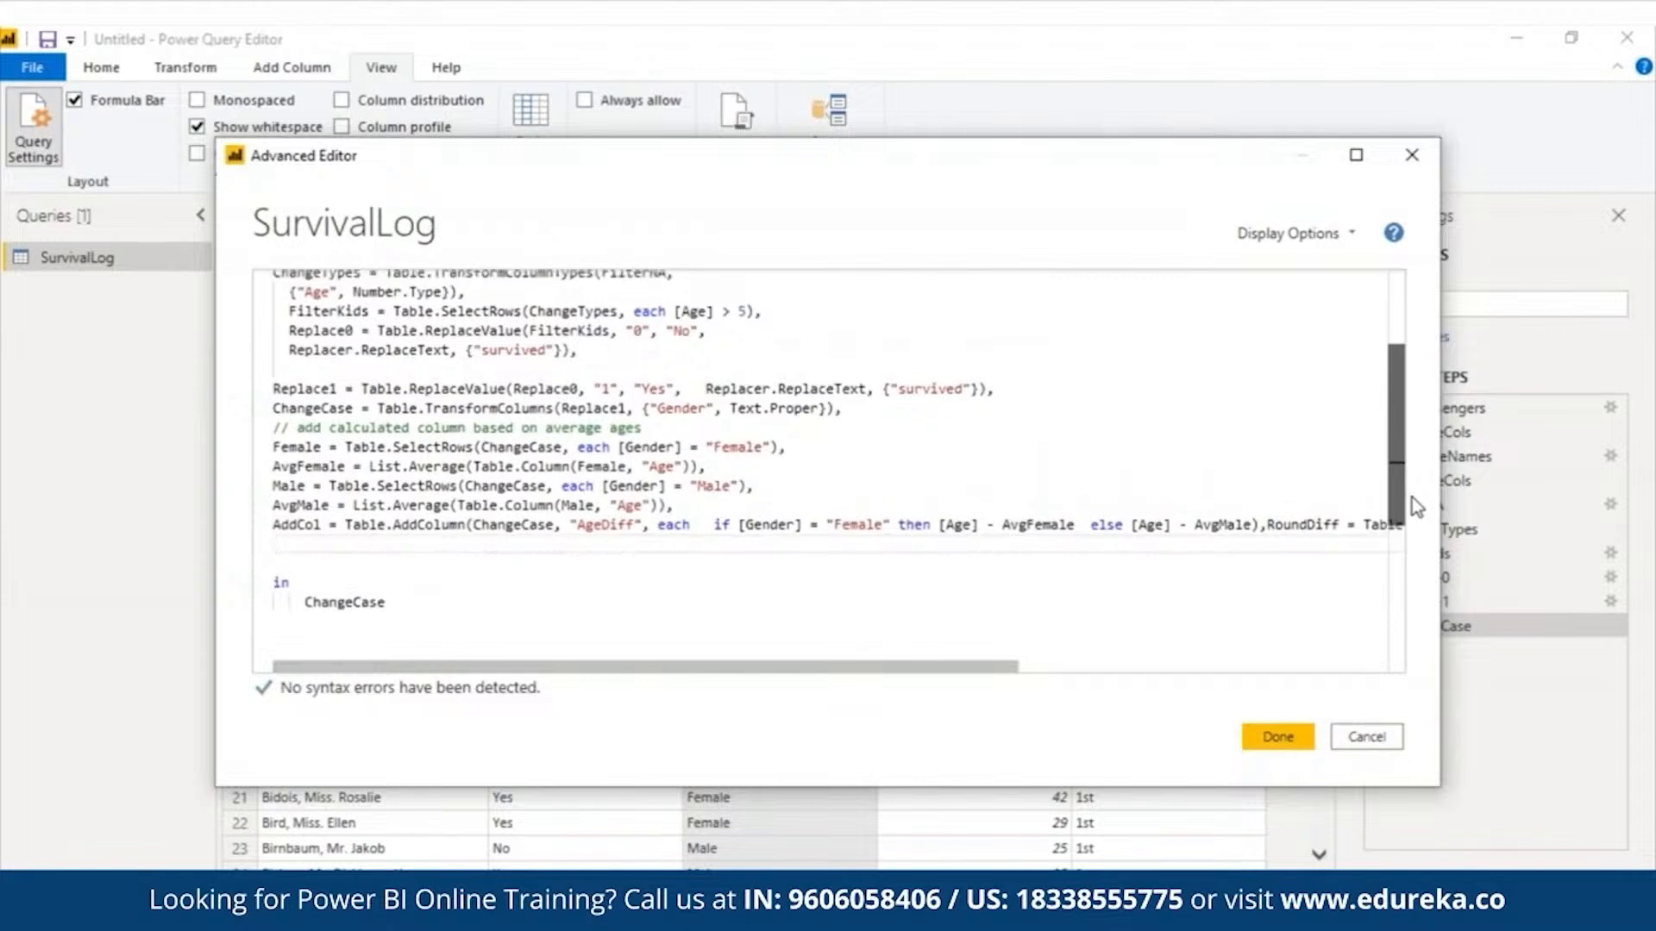
pyautogui.moveTo(1411, 499); pyautogui.dragTo(1409, 501)
pyautogui.click(1270, 520)
pyautogui.click(281, 563)
pyautogui.press('Delete')
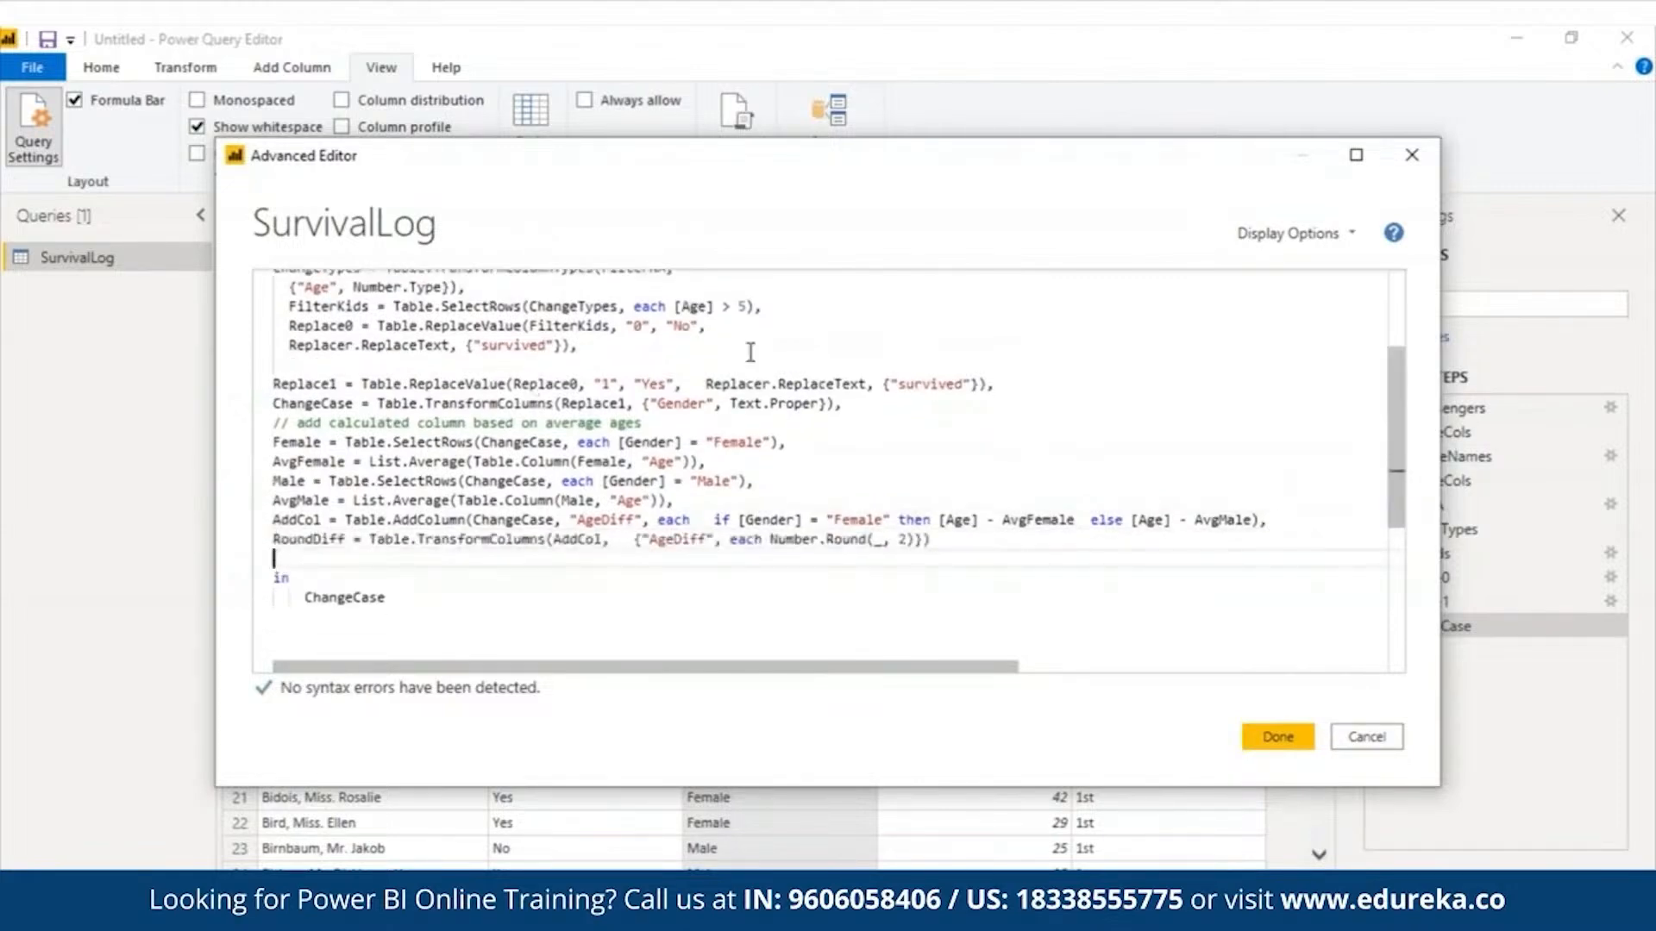
pyautogui.click(867, 403)
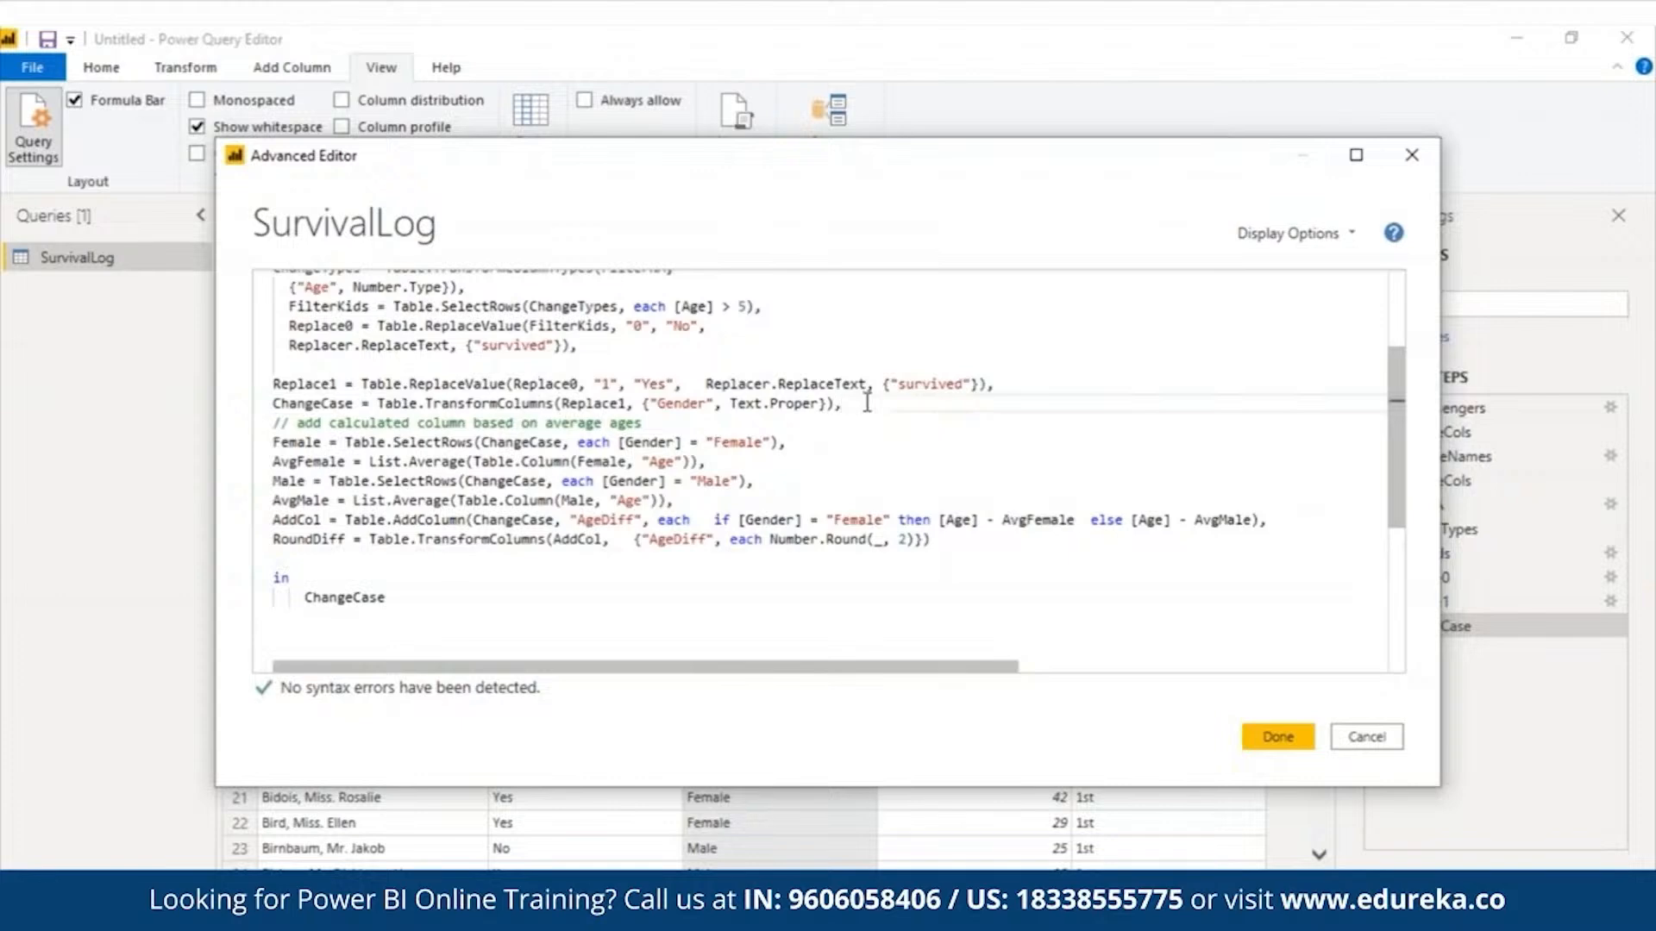
pyautogui.press('Return')
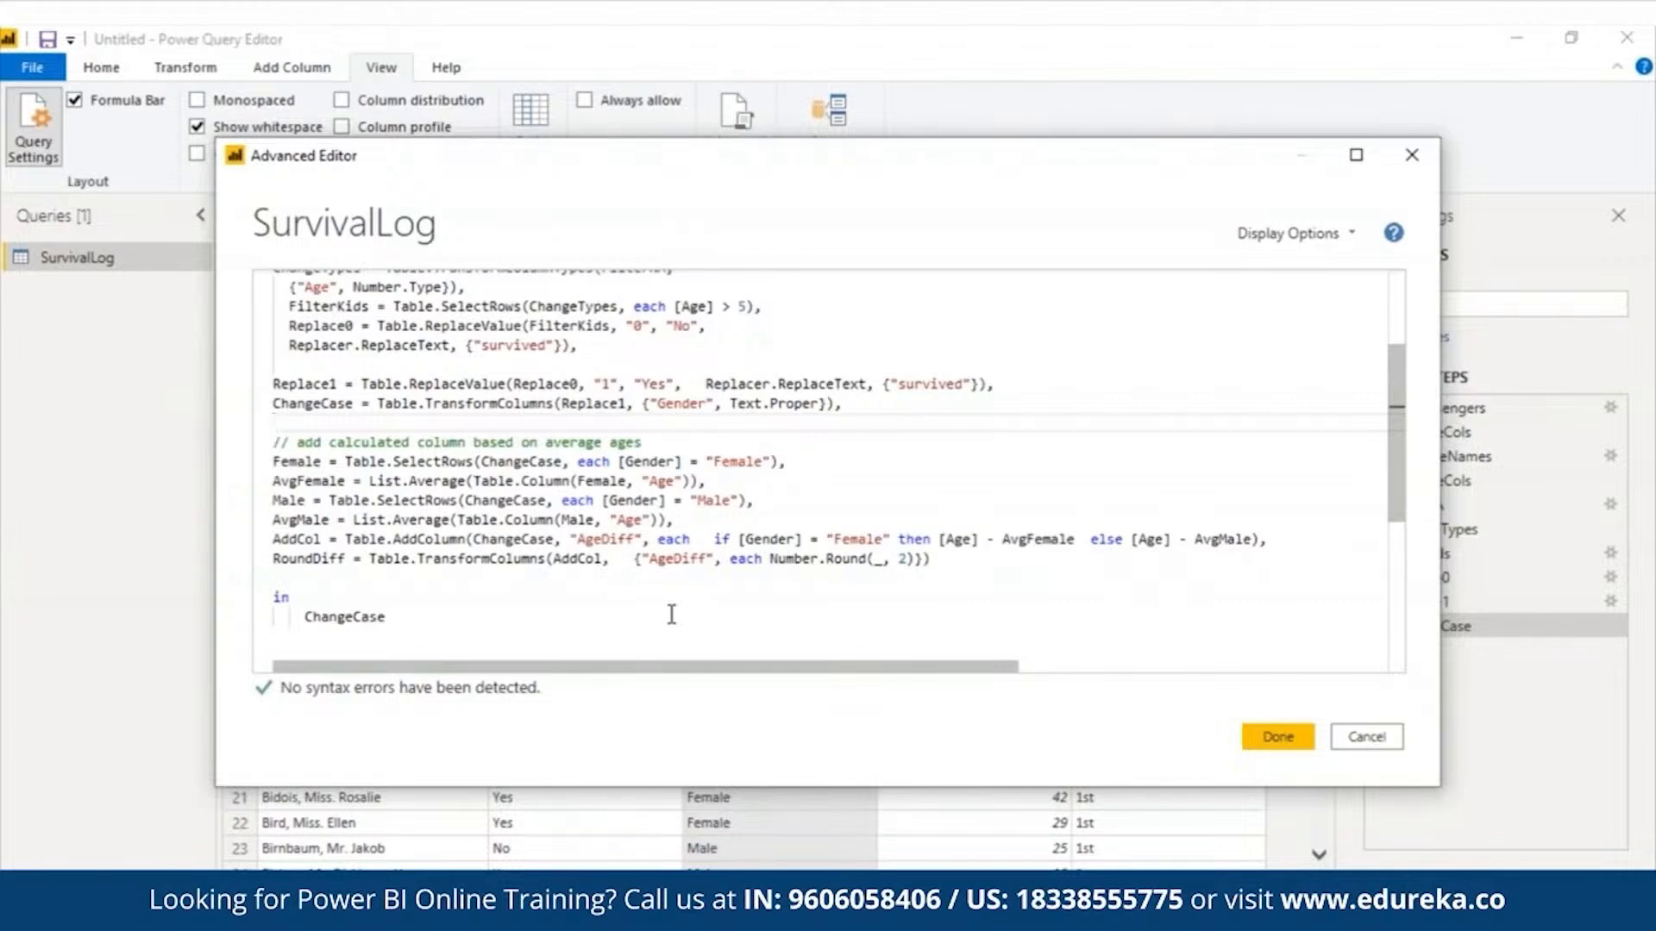
pyautogui.tripleClick(308, 443)
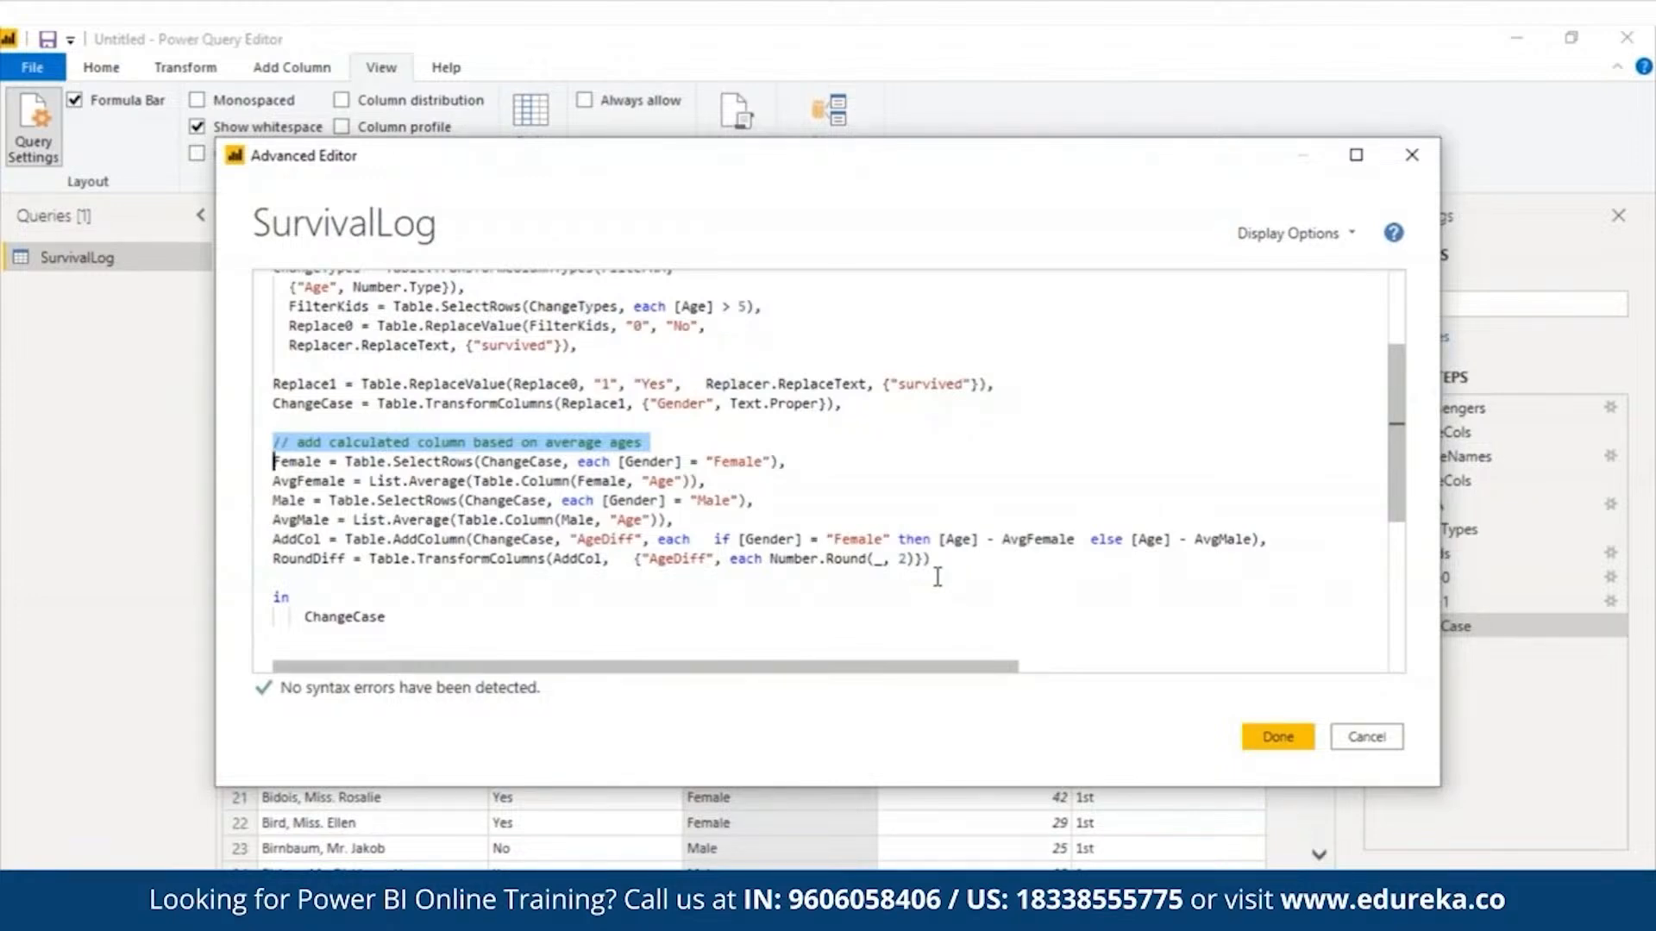
pyautogui.press('Delete')
pyautogui.hotkey('ctrl', 'z')
# - Make the in block return Female instead of ChangeCase and commit the query code
pyautogui.moveTo(720, 483); pyautogui.dragTo(273, 461)
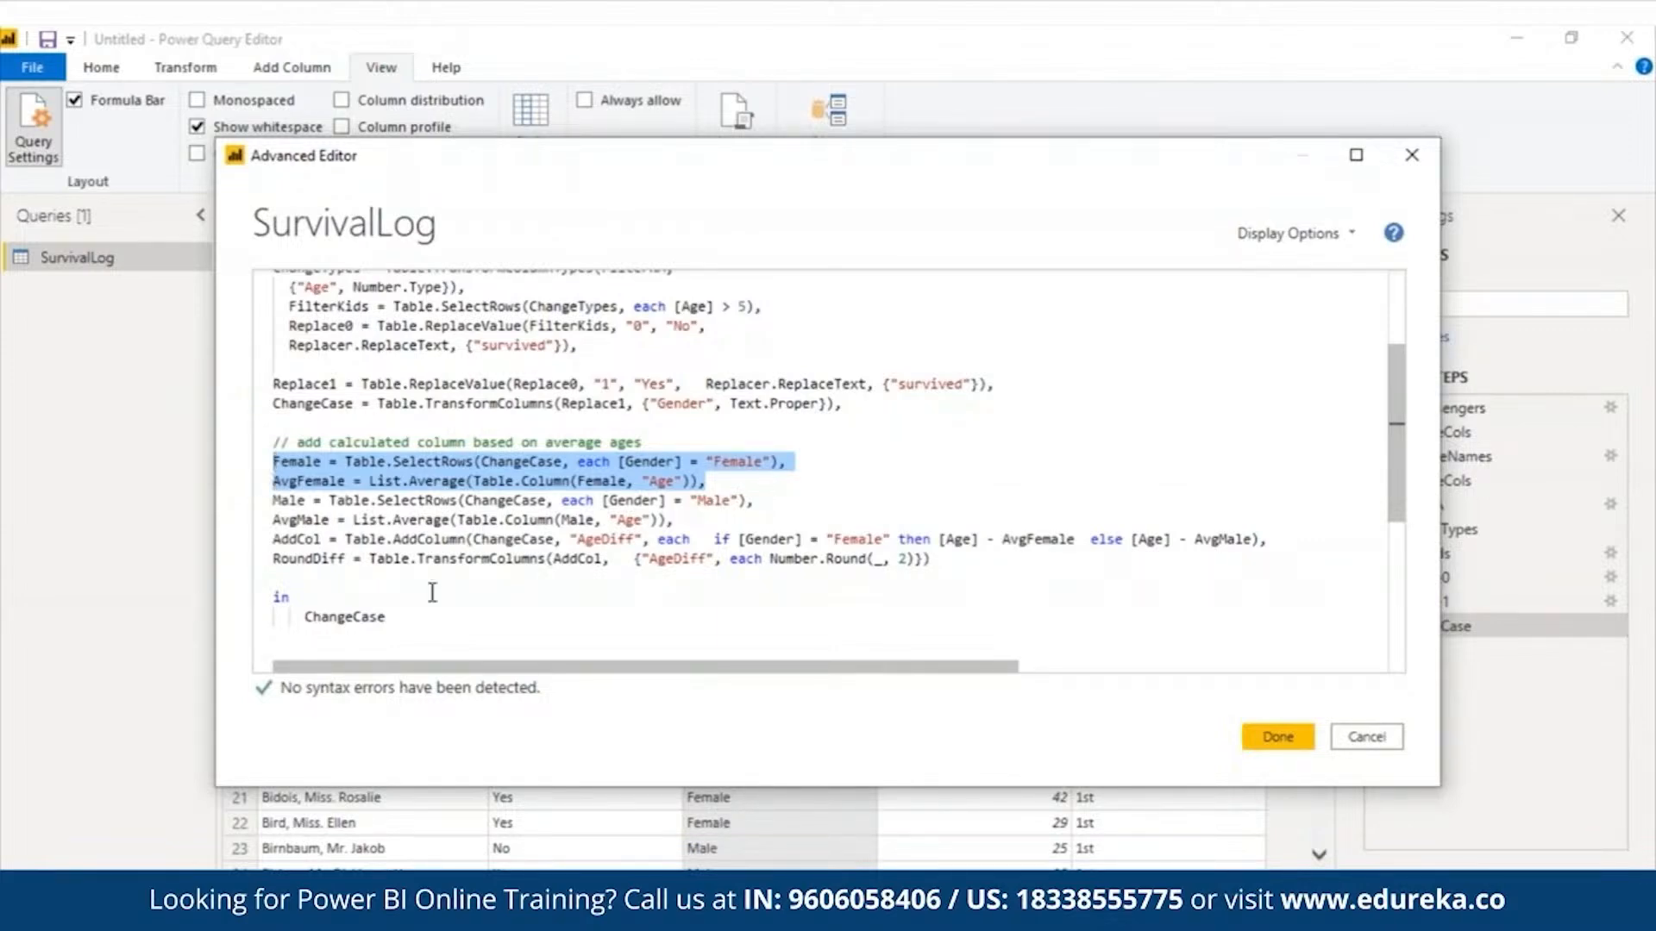
pyautogui.doubleClick(379, 617)
pyautogui.write('Female')
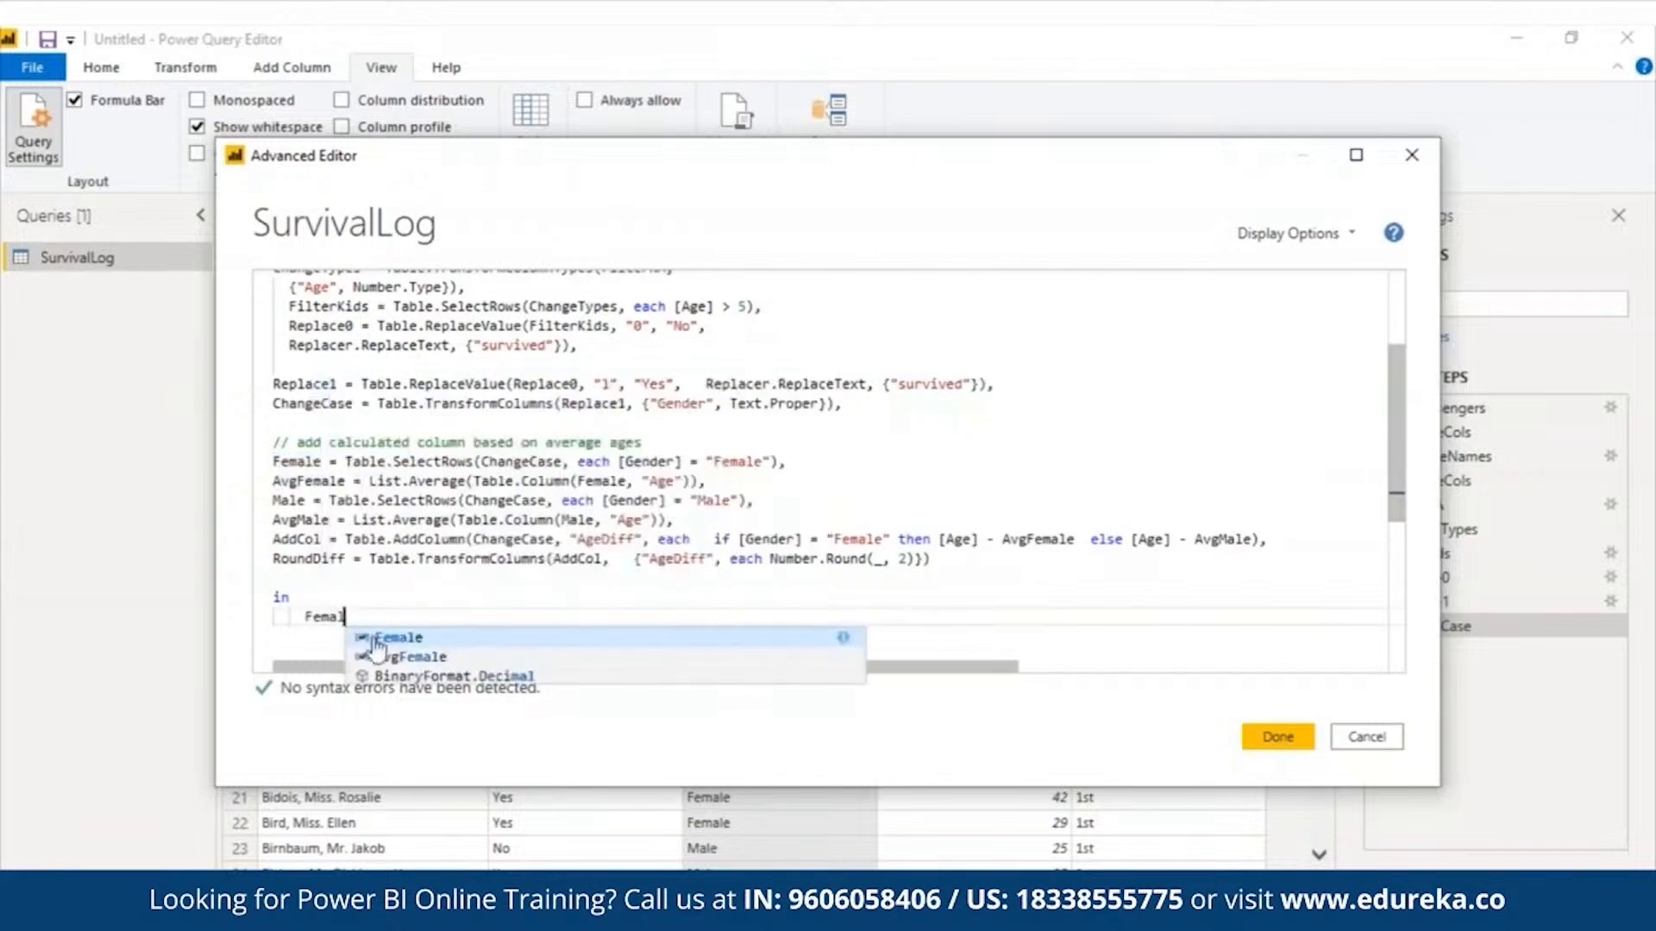
pyautogui.click(1277, 738)
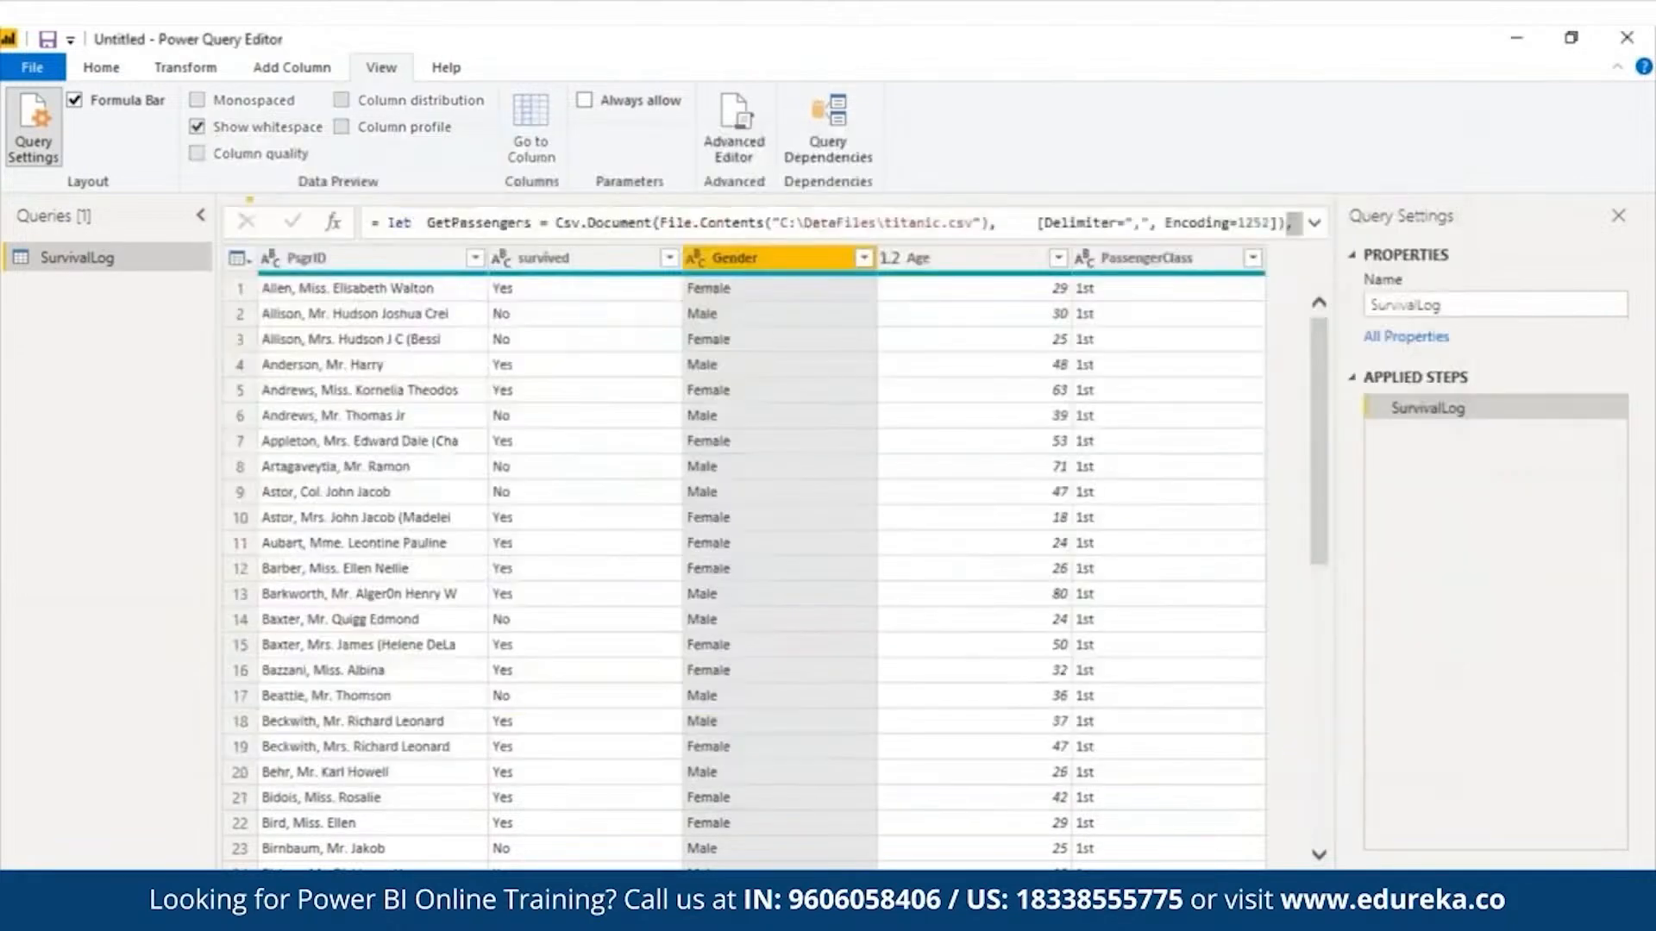
# - Reopen the query code, change the returned name in the in block to AvgFemale, and commit it
pyautogui.click(737, 121)
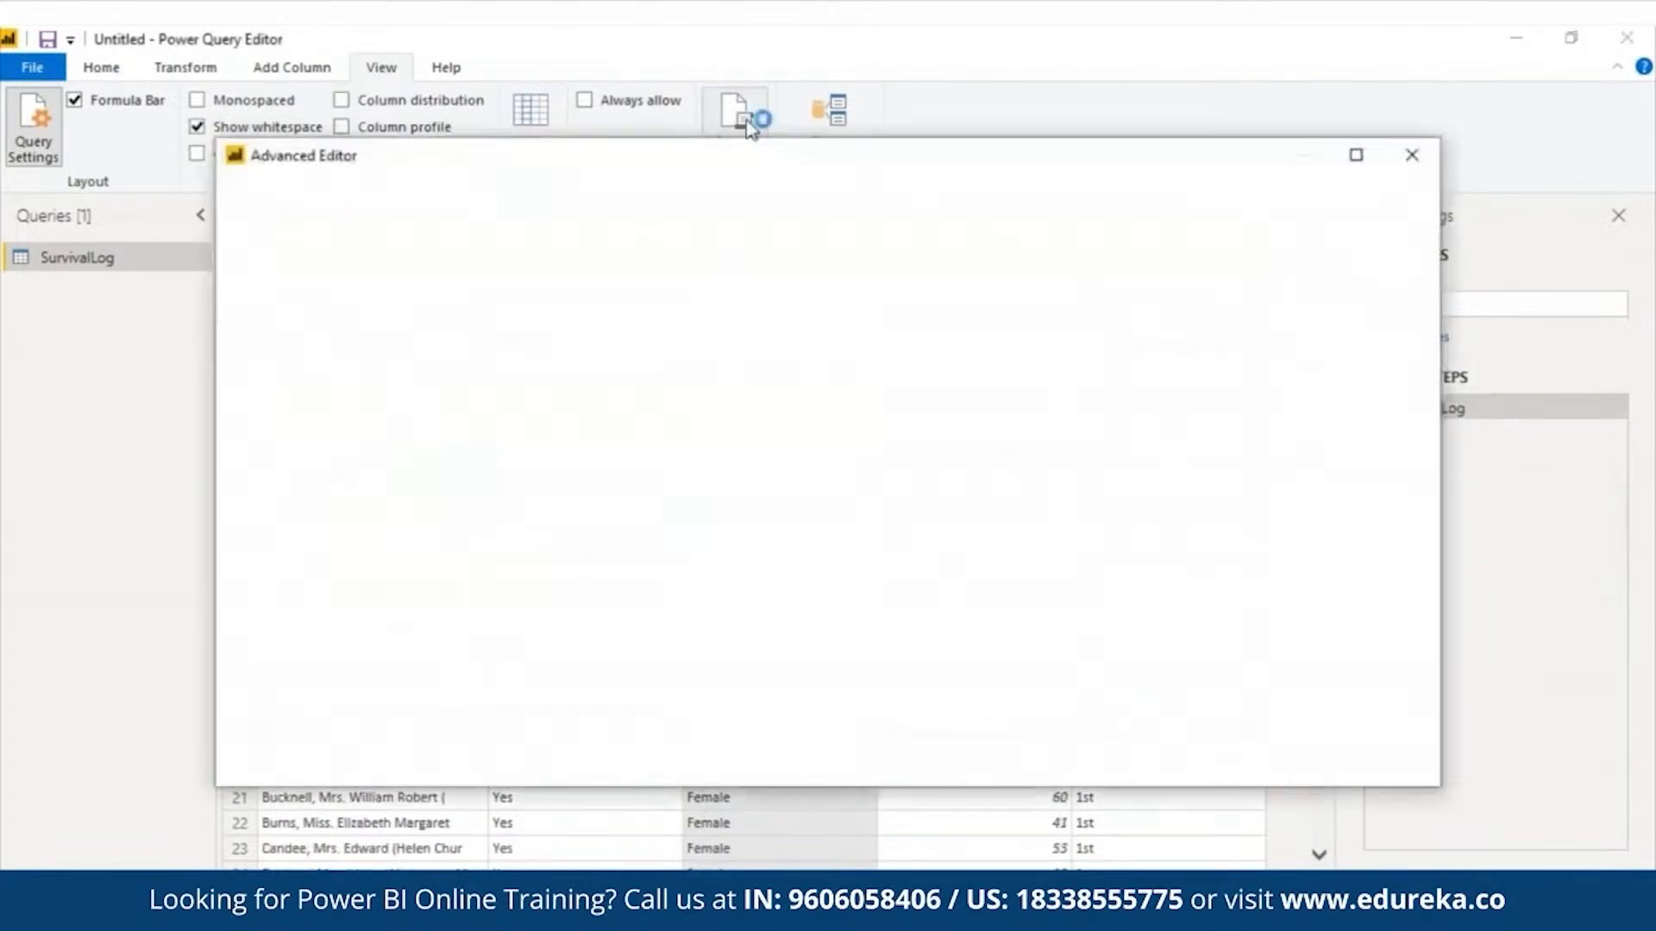
pyautogui.moveTo(1397, 370); pyautogui.dragTo(1404, 664)
pyautogui.click(306, 285)
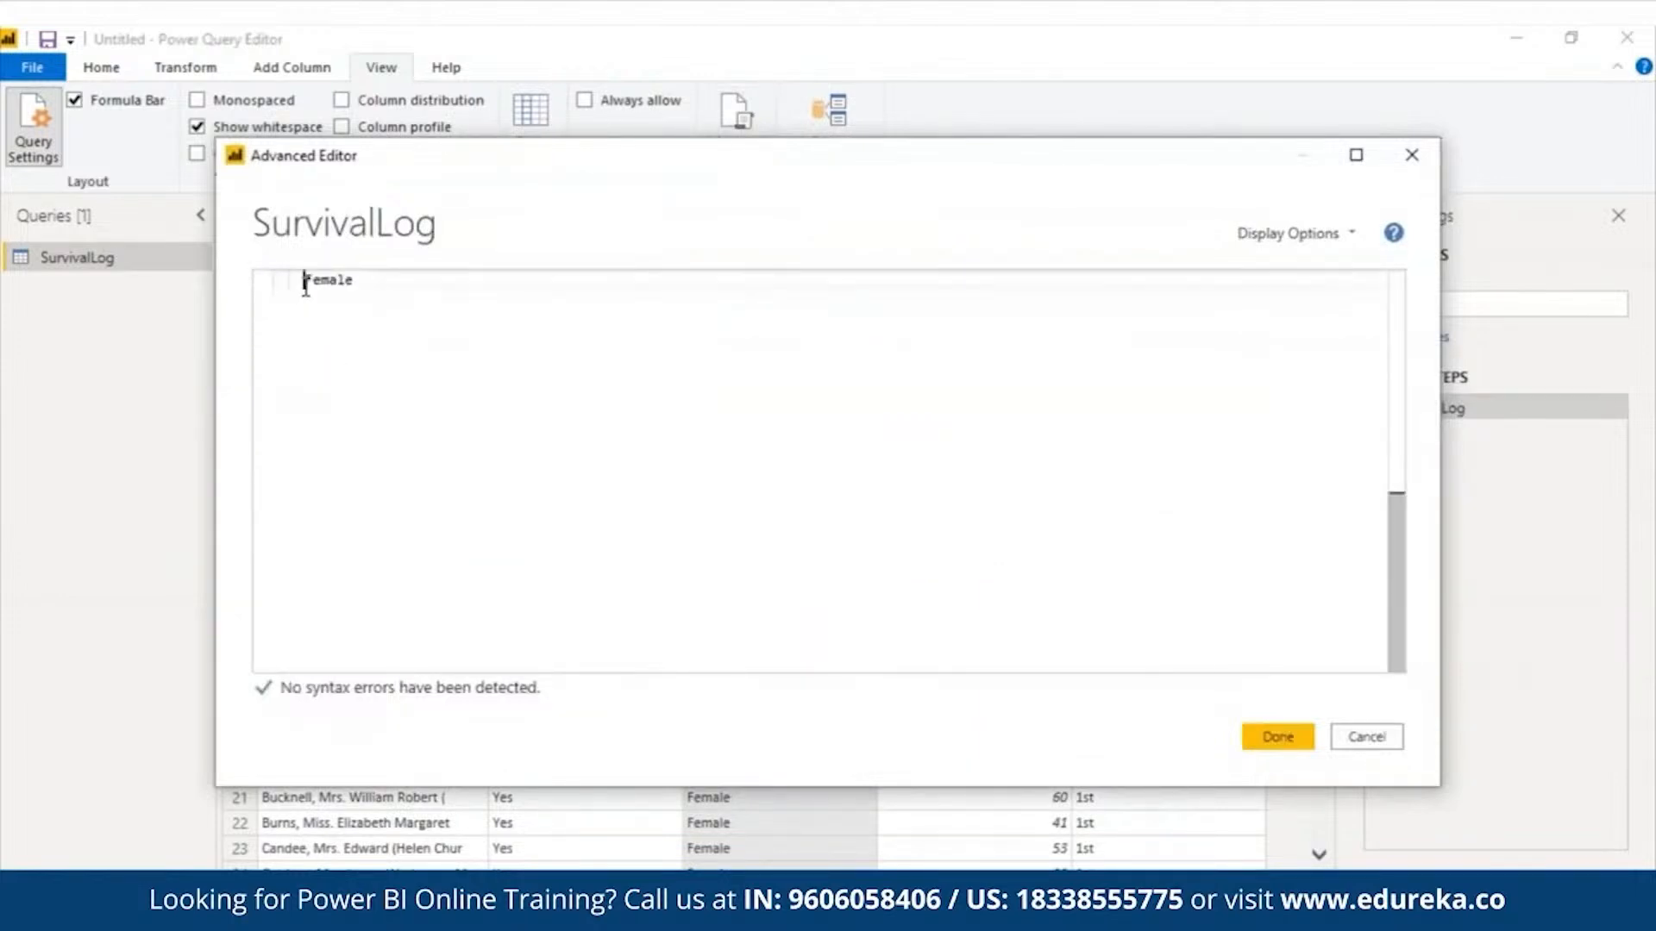
pyautogui.write('Avg')
pyautogui.moveTo(1395, 607); pyautogui.dragTo(1371, 455)
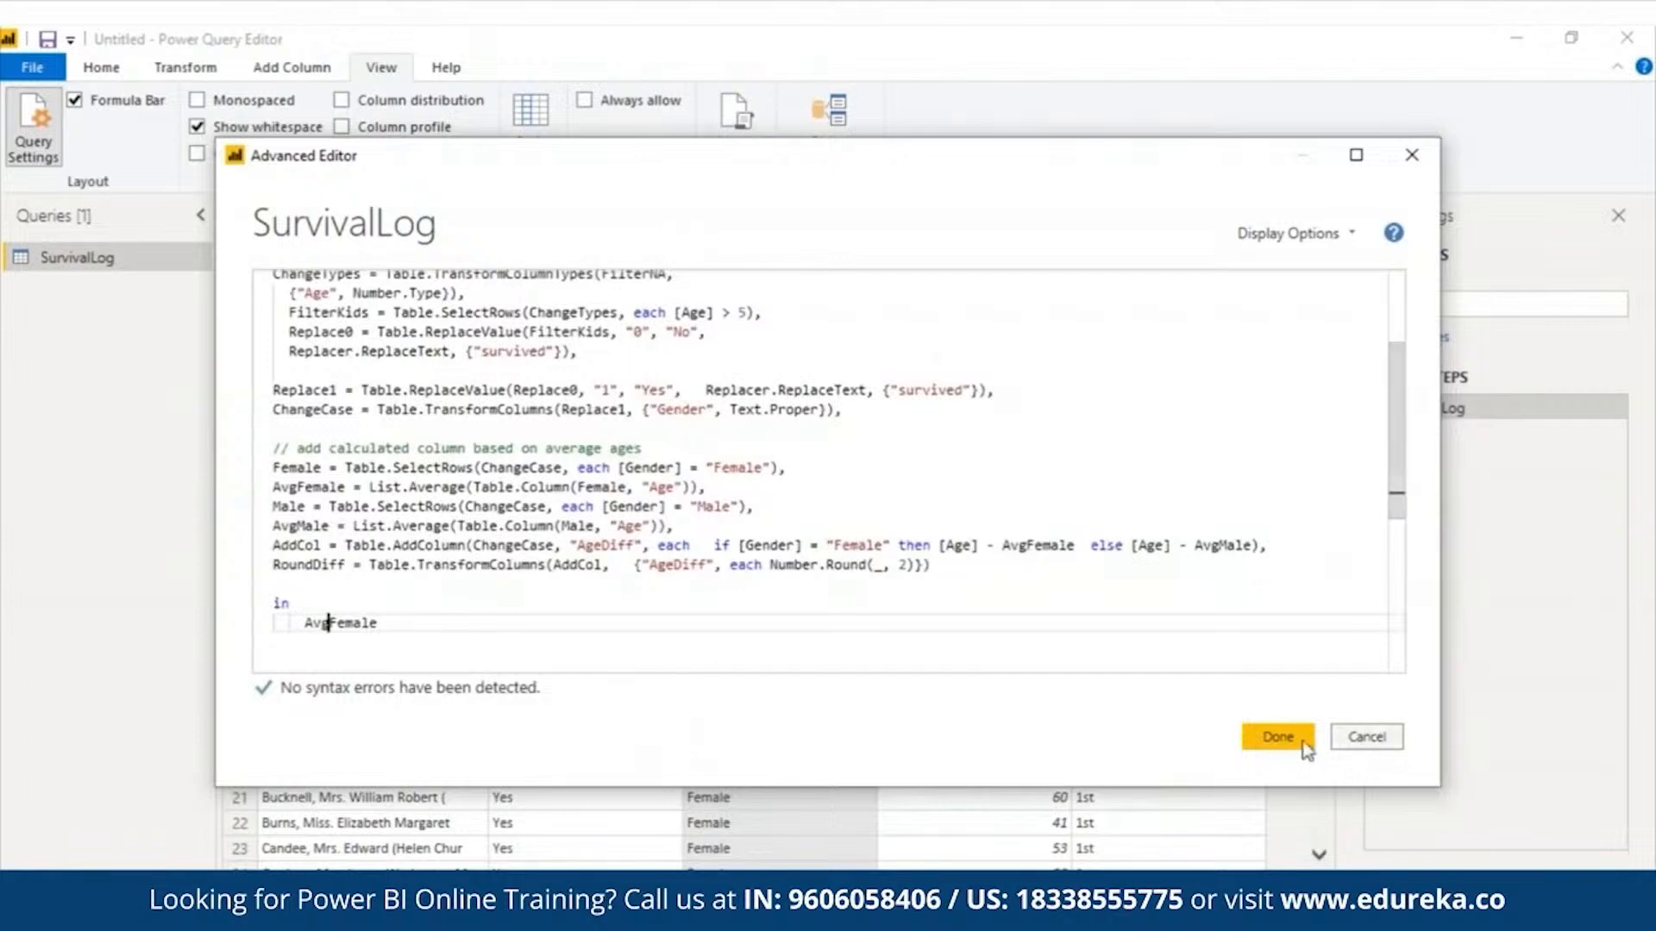
pyautogui.click(1277, 736)
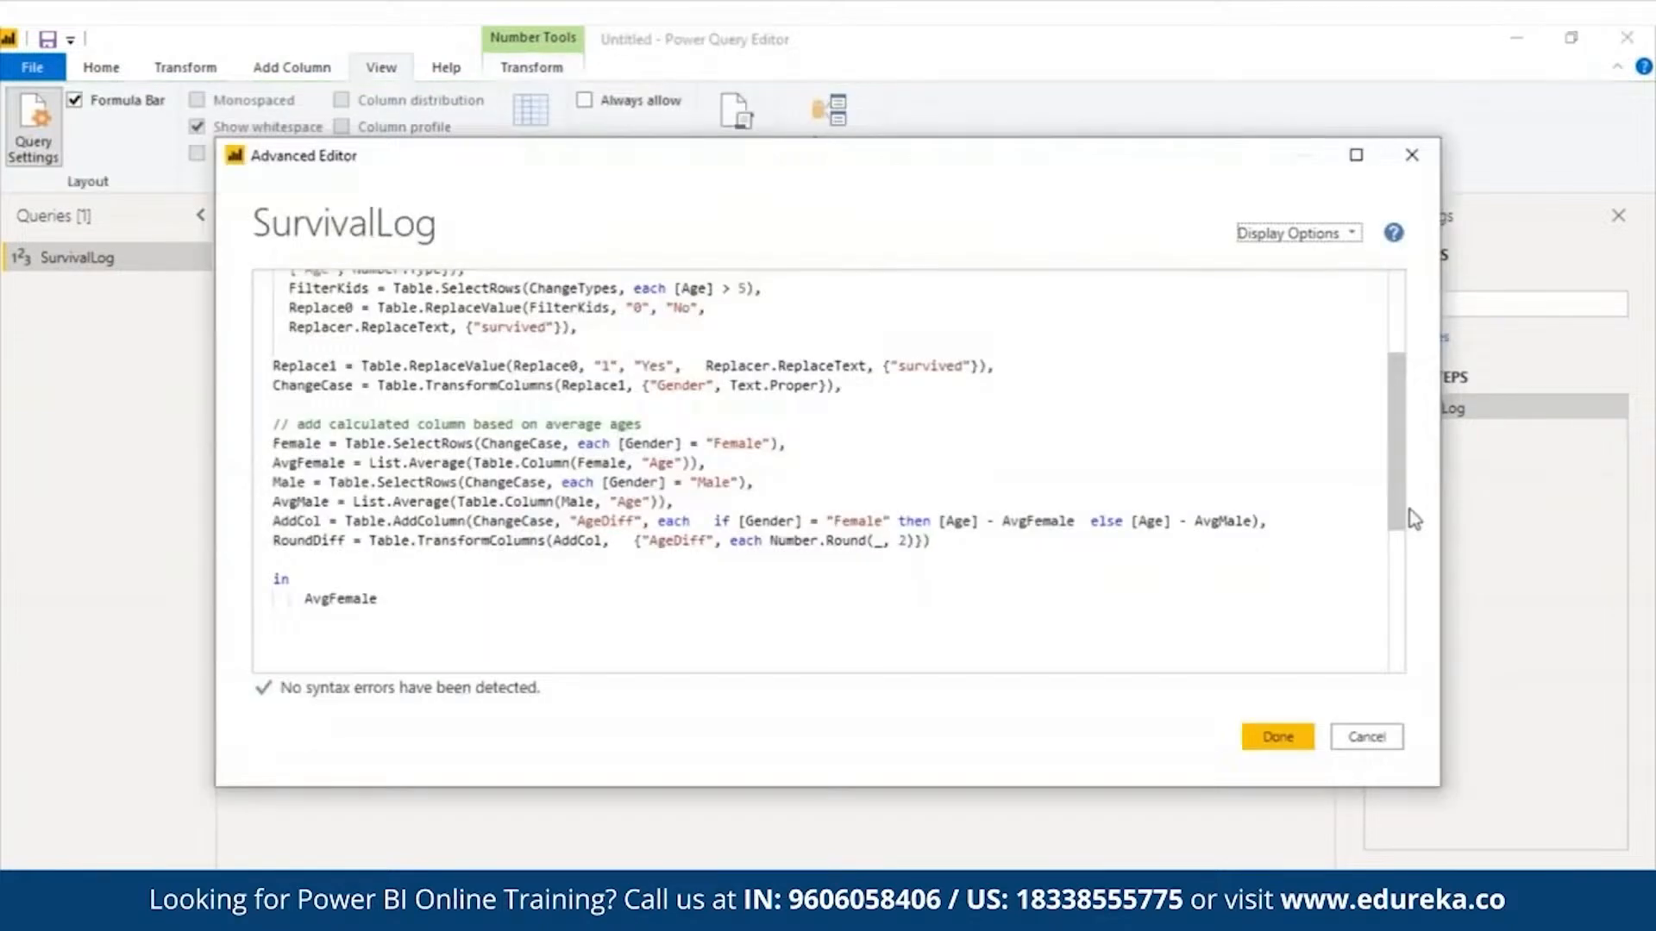
# - Change the returned name in the in block from AvgFemale to Male and commit the query code
pyautogui.moveTo(273, 481); pyautogui.dragTo(679, 504)
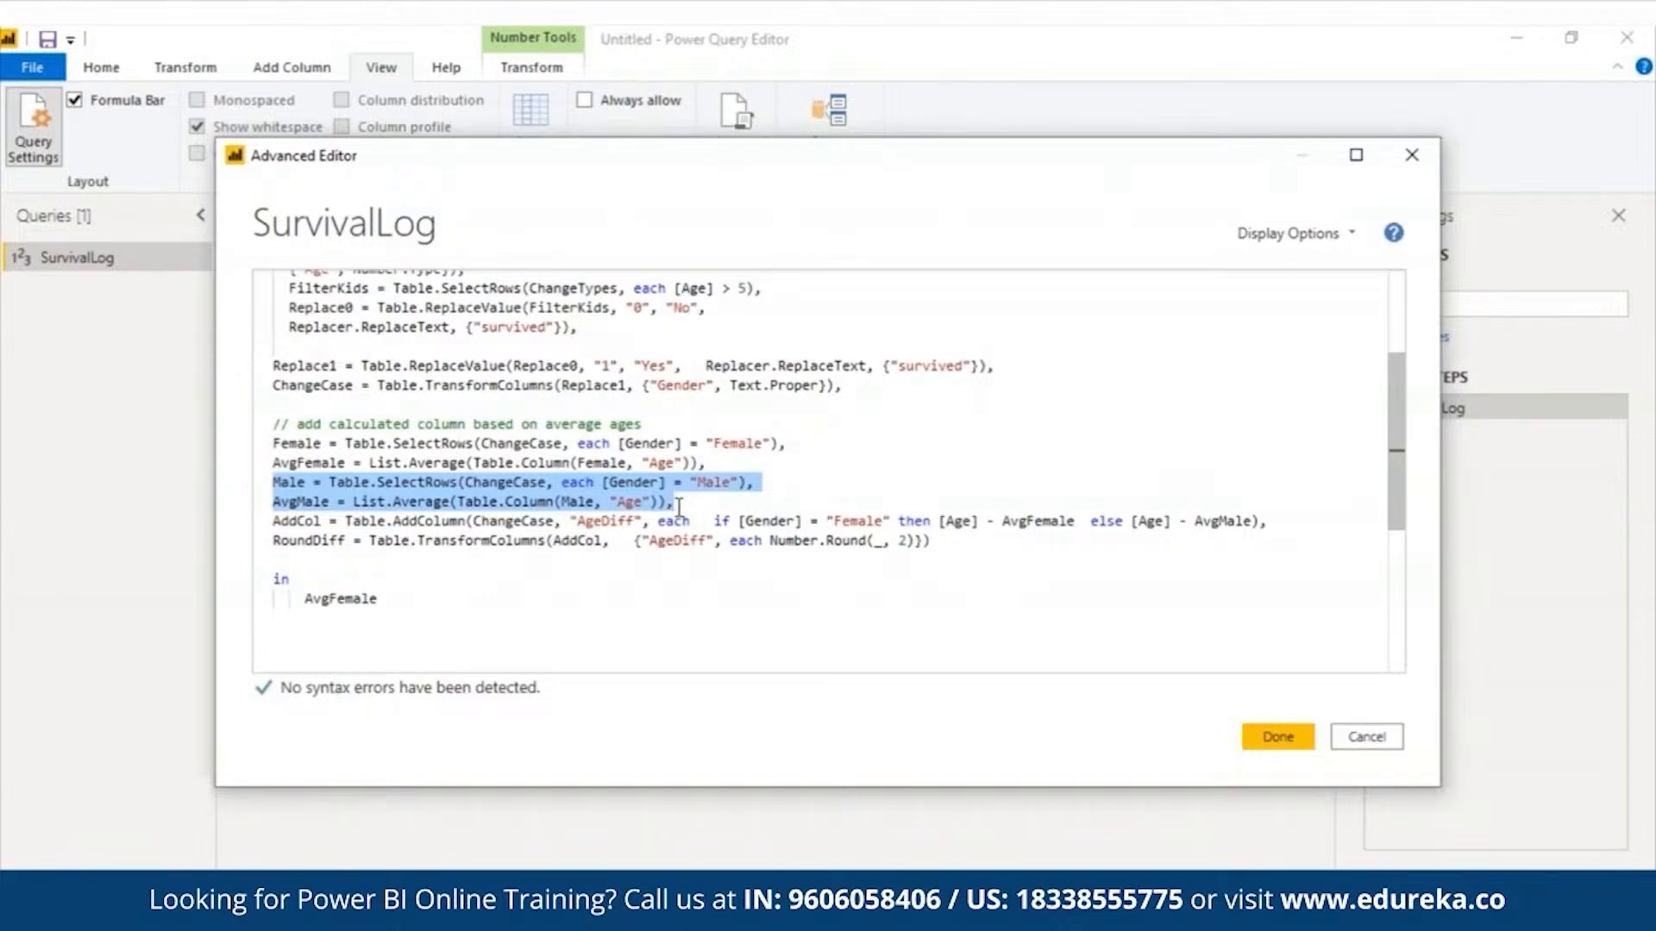
pyautogui.moveTo(275, 520); pyautogui.dragTo(1285, 524)
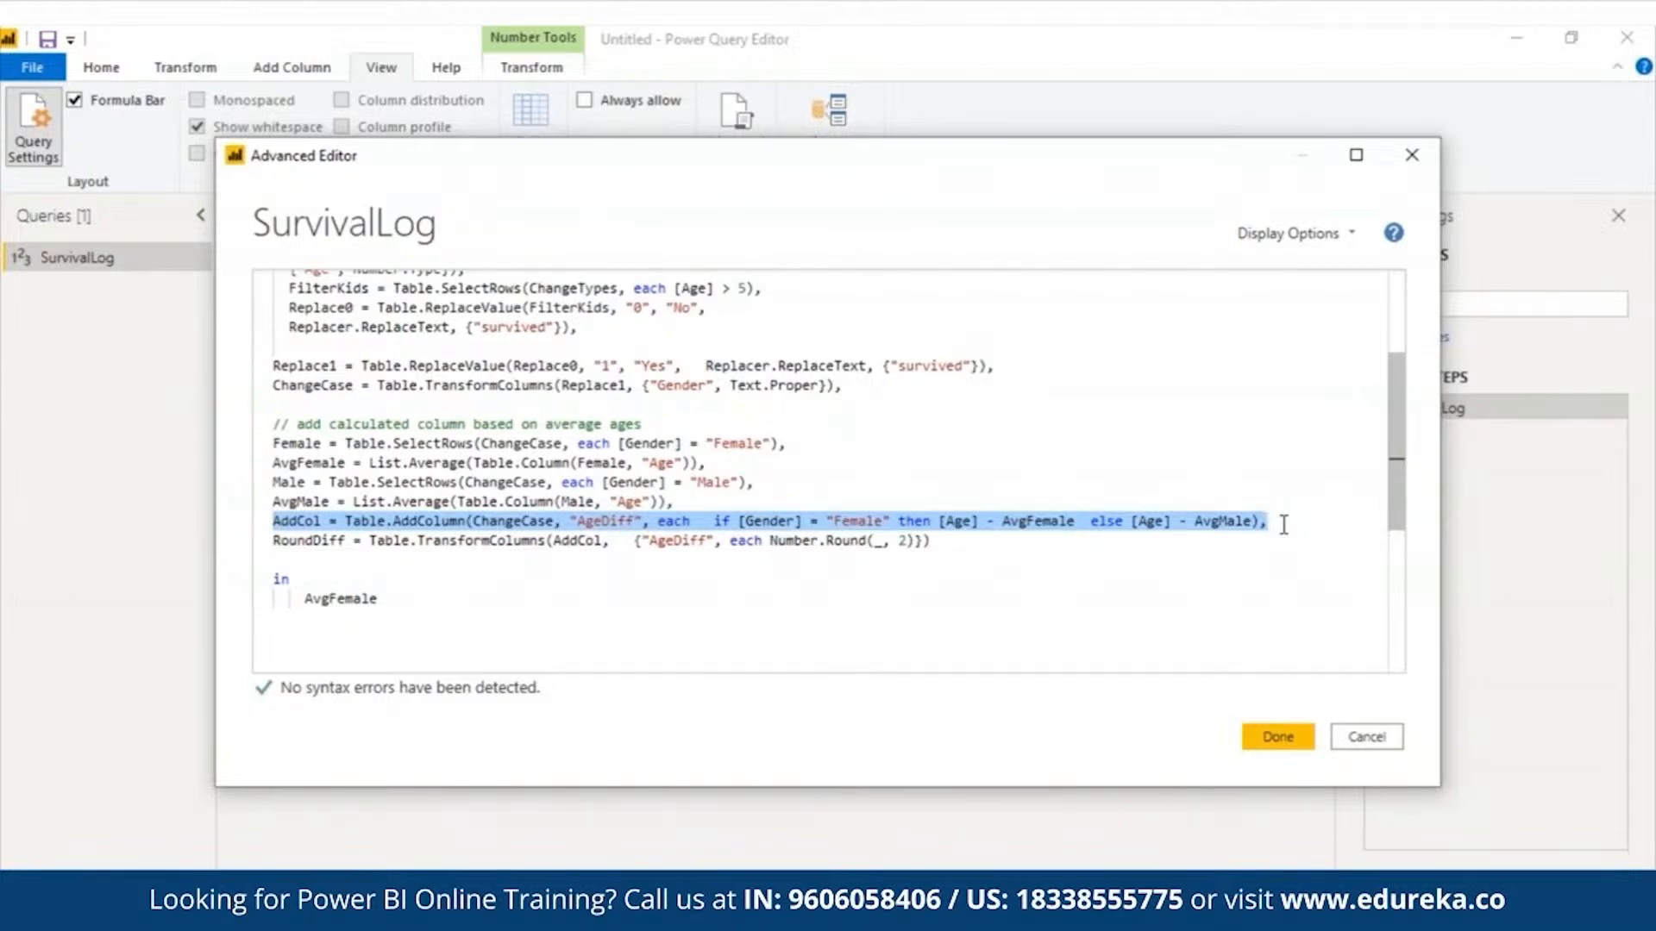
pyautogui.click(391, 595)
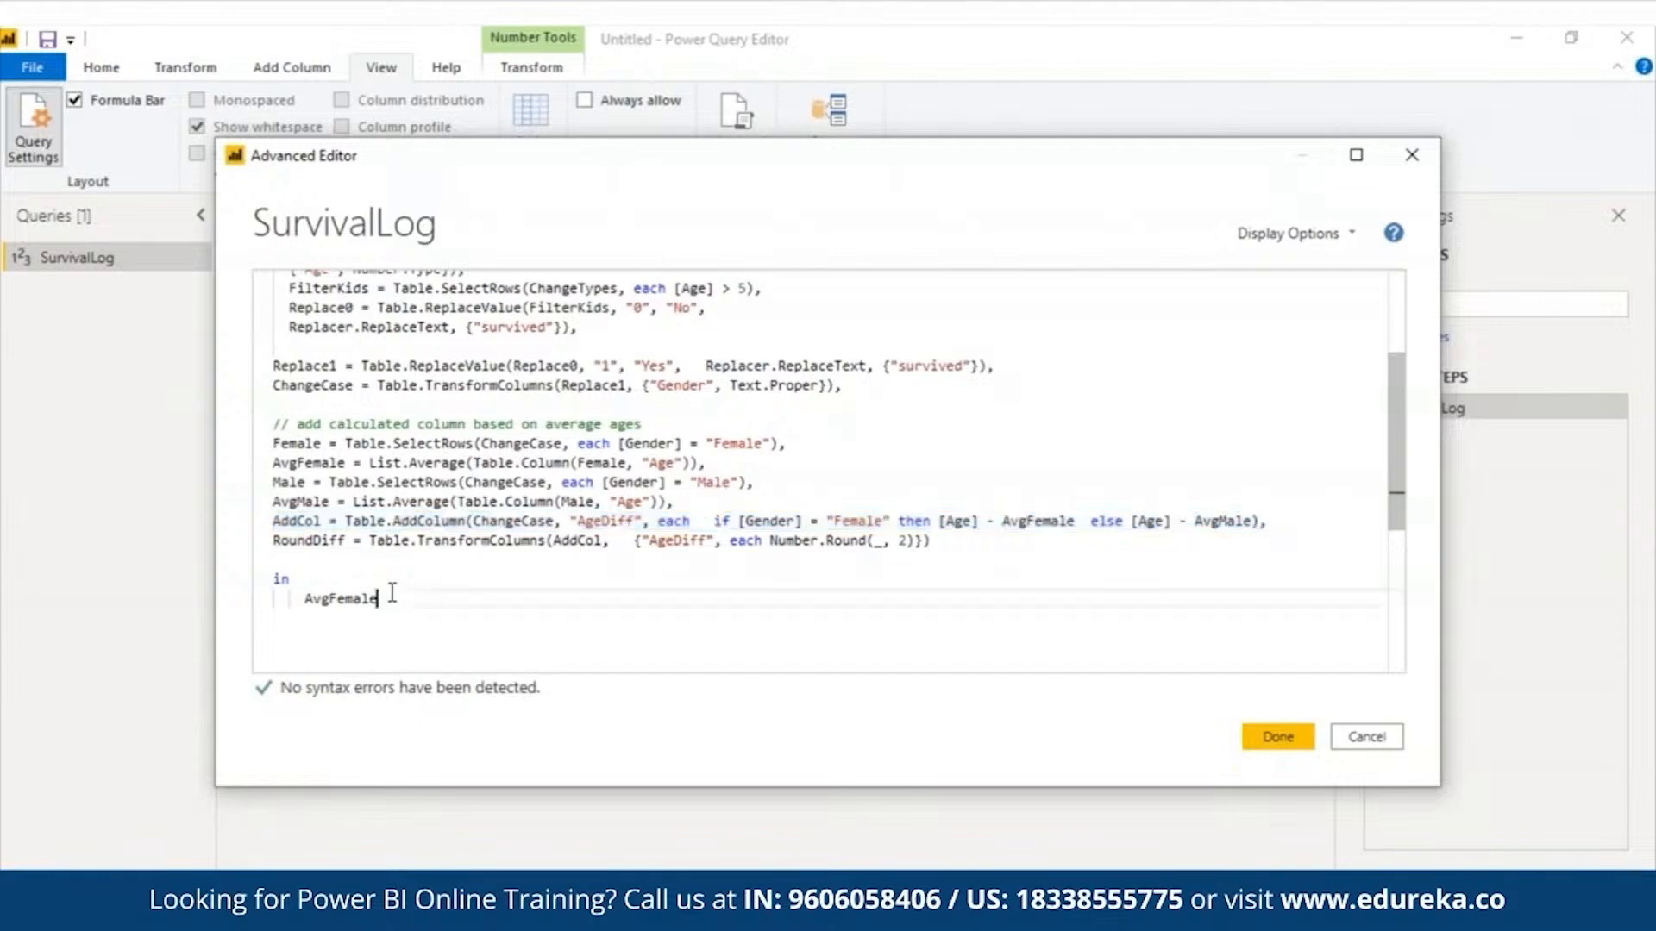
pyautogui.press('BackSpace')
pyautogui.press('BackSpace')
pyautogui.press('BackSpace')
pyautogui.press('BackSpace')
pyautogui.press('BackSpace')
pyautogui.press('BackSpace')
pyautogui.press('BackSpace')
pyautogui.press('BackSpace')
pyautogui.press('BackSpace')
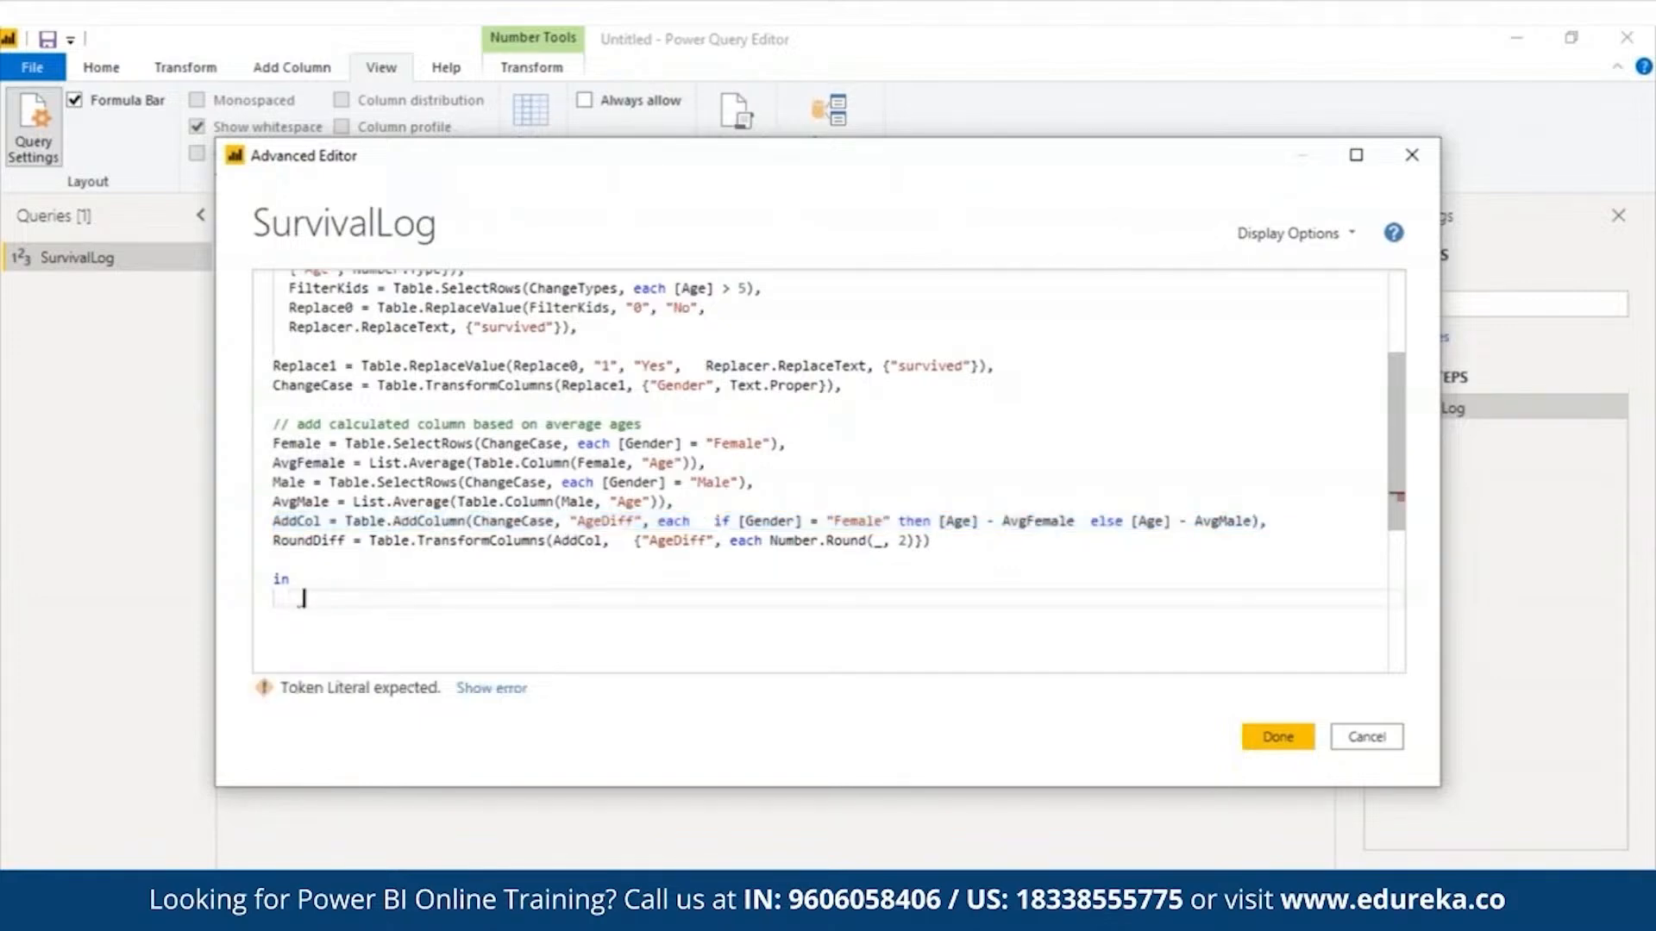
pyautogui.write('Male')
pyautogui.press('Escape')
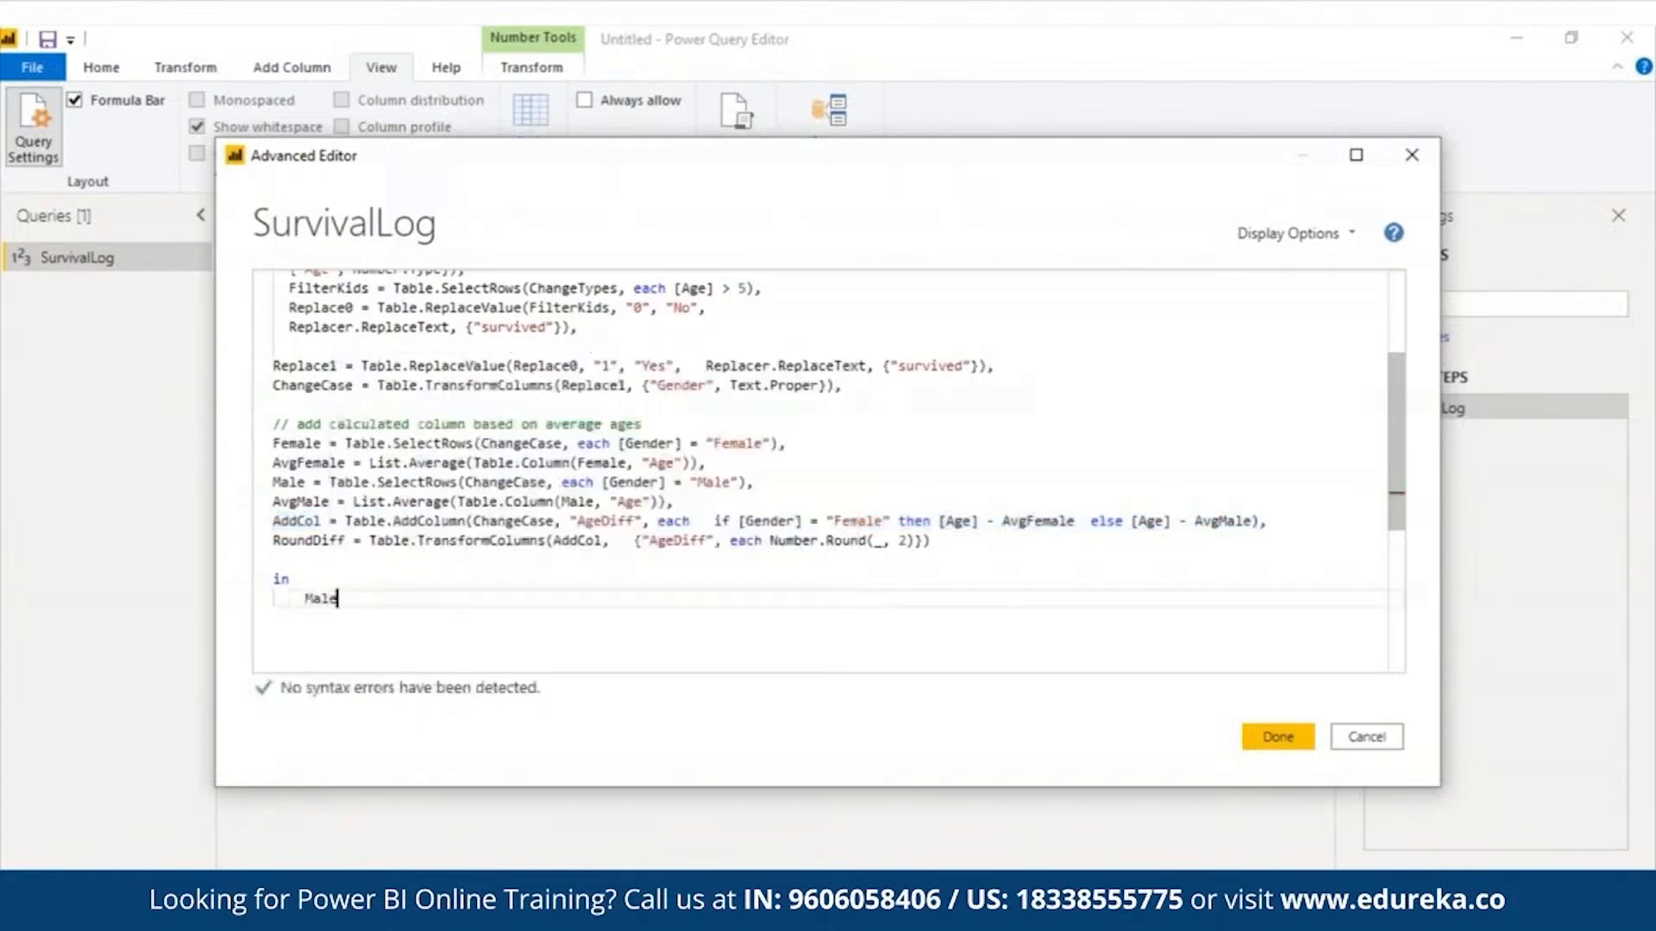
pyautogui.click(1276, 739)
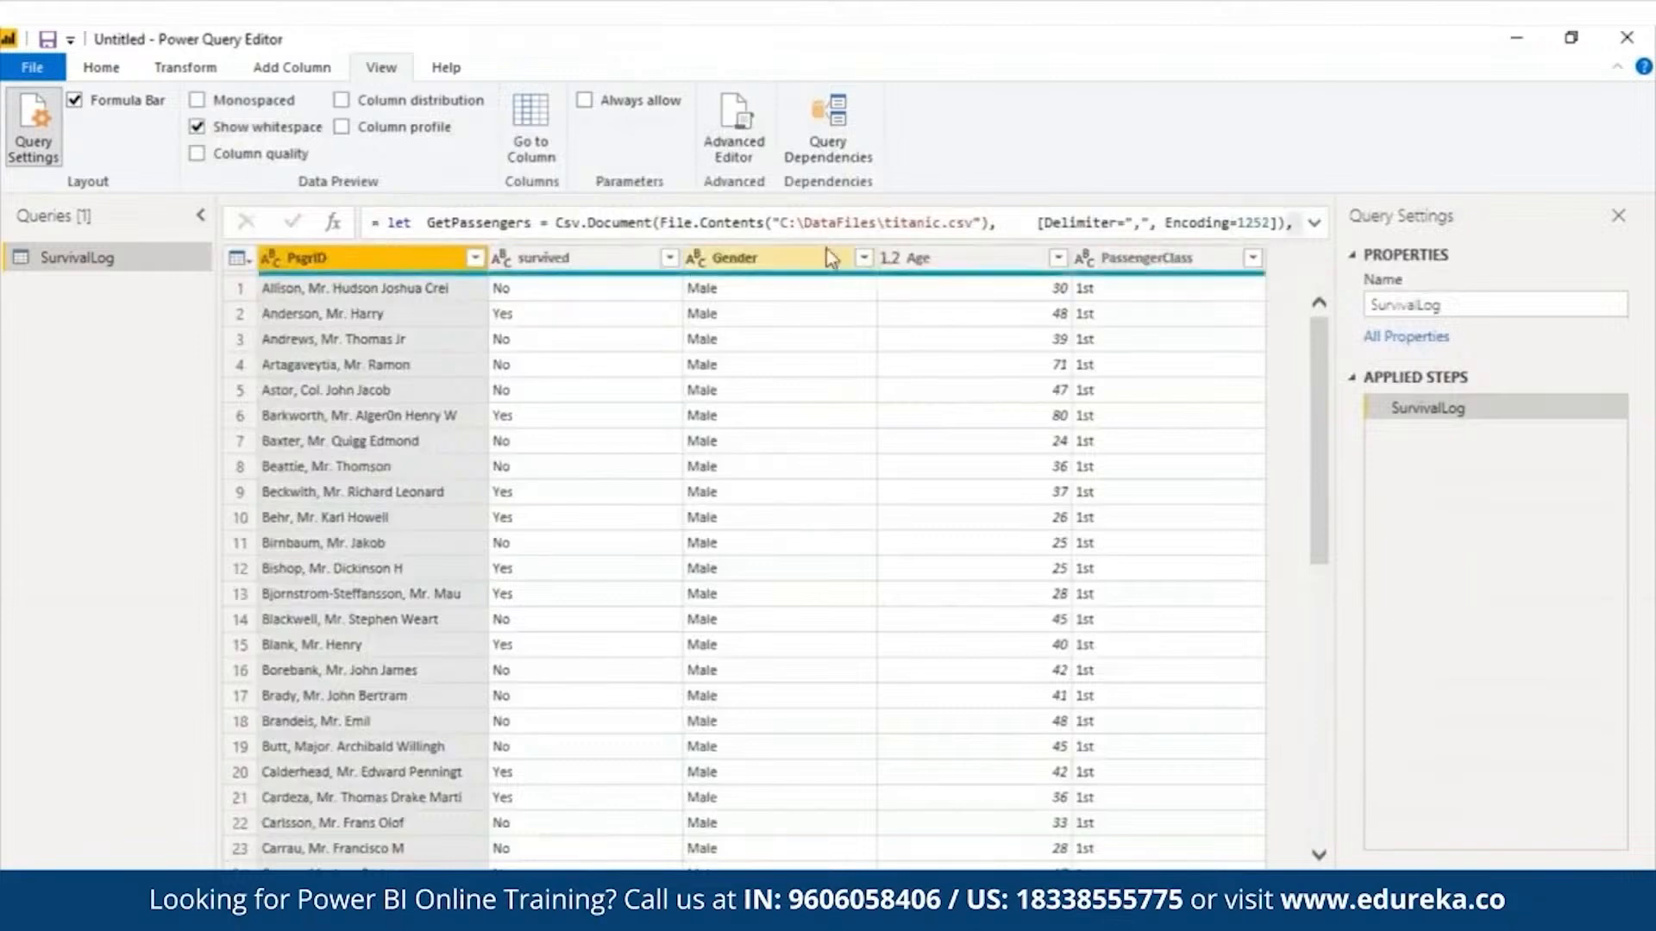
# - Reopen the query code, make the in block return AvgMale, and commit it
pyautogui.click(734, 129)
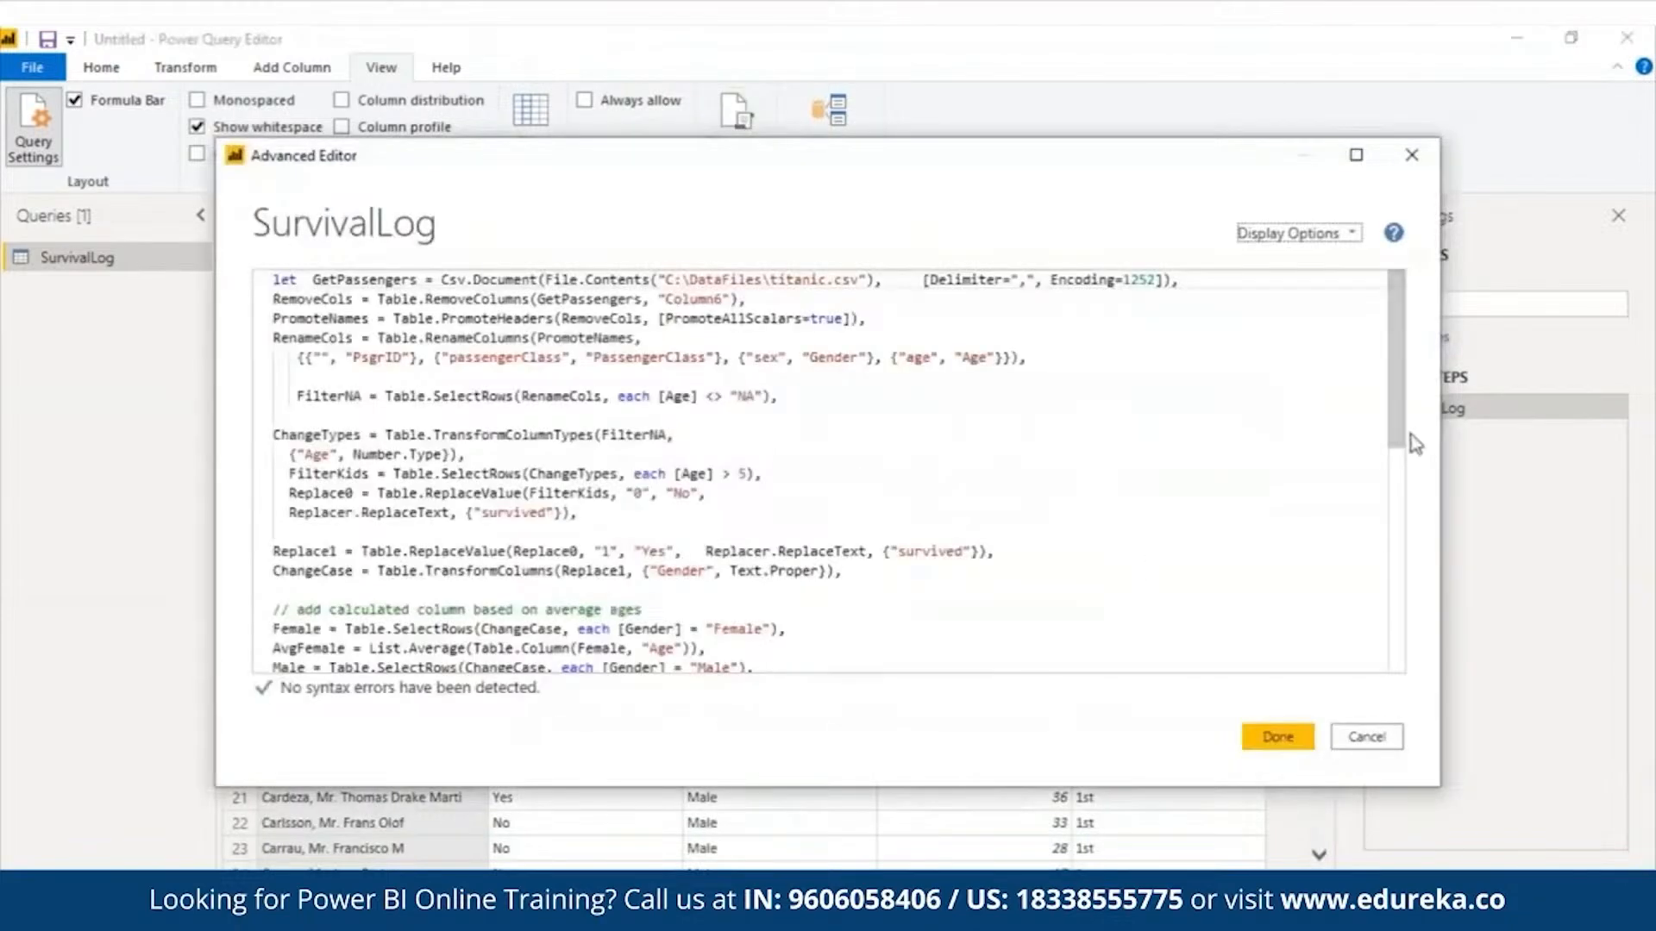
pyautogui.moveTo(1401, 442); pyautogui.dragTo(1440, 576)
pyautogui.click(305, 467)
pyautogui.write('AvgMale')
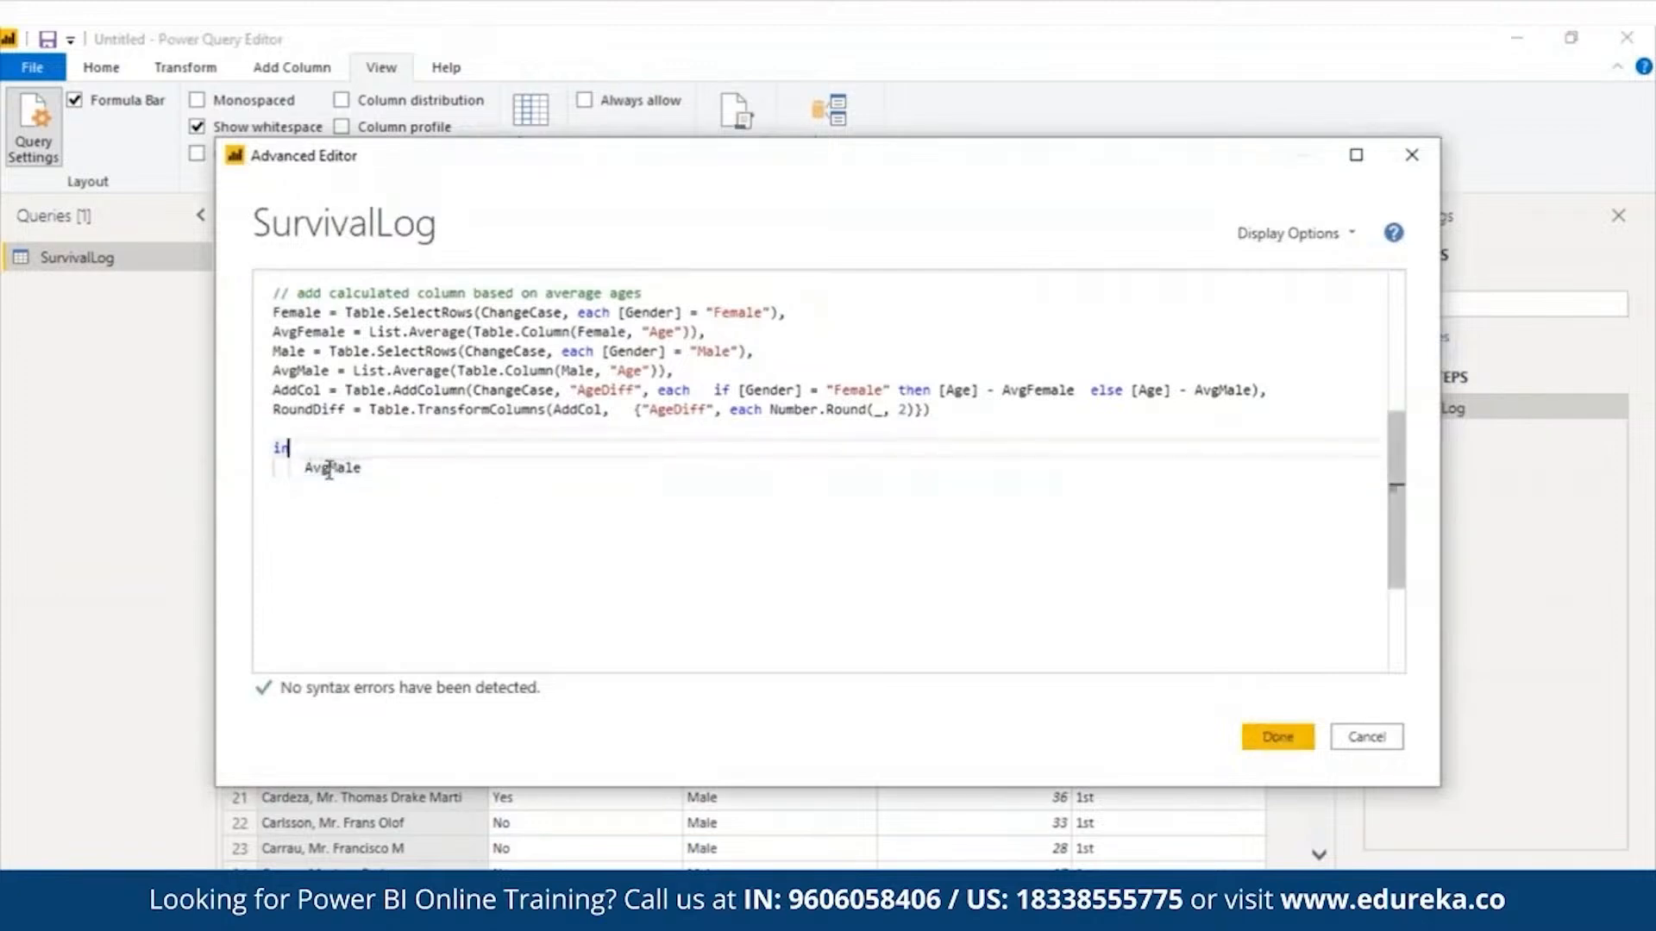
pyautogui.press('BackSpace')
pyautogui.press('BackSpace')
pyautogui.press('BackSpace')
pyautogui.press('BackSpace')
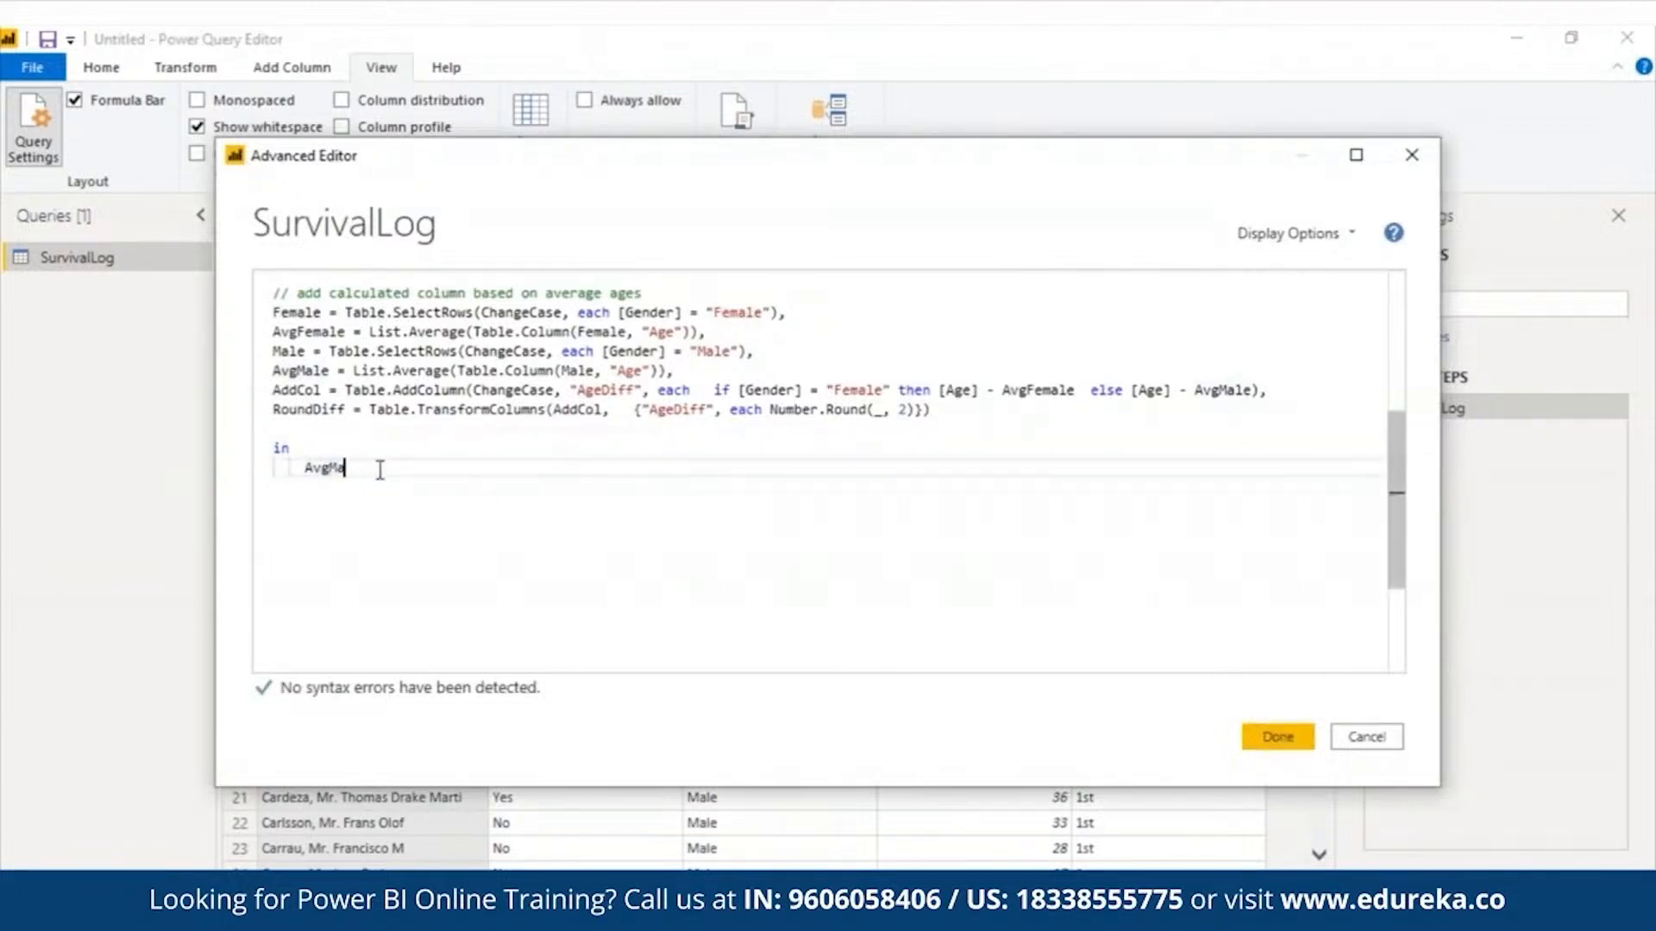
pyautogui.hotkey('ctrl', 'space')
pyautogui.click(399, 487)
pyautogui.click(1275, 735)
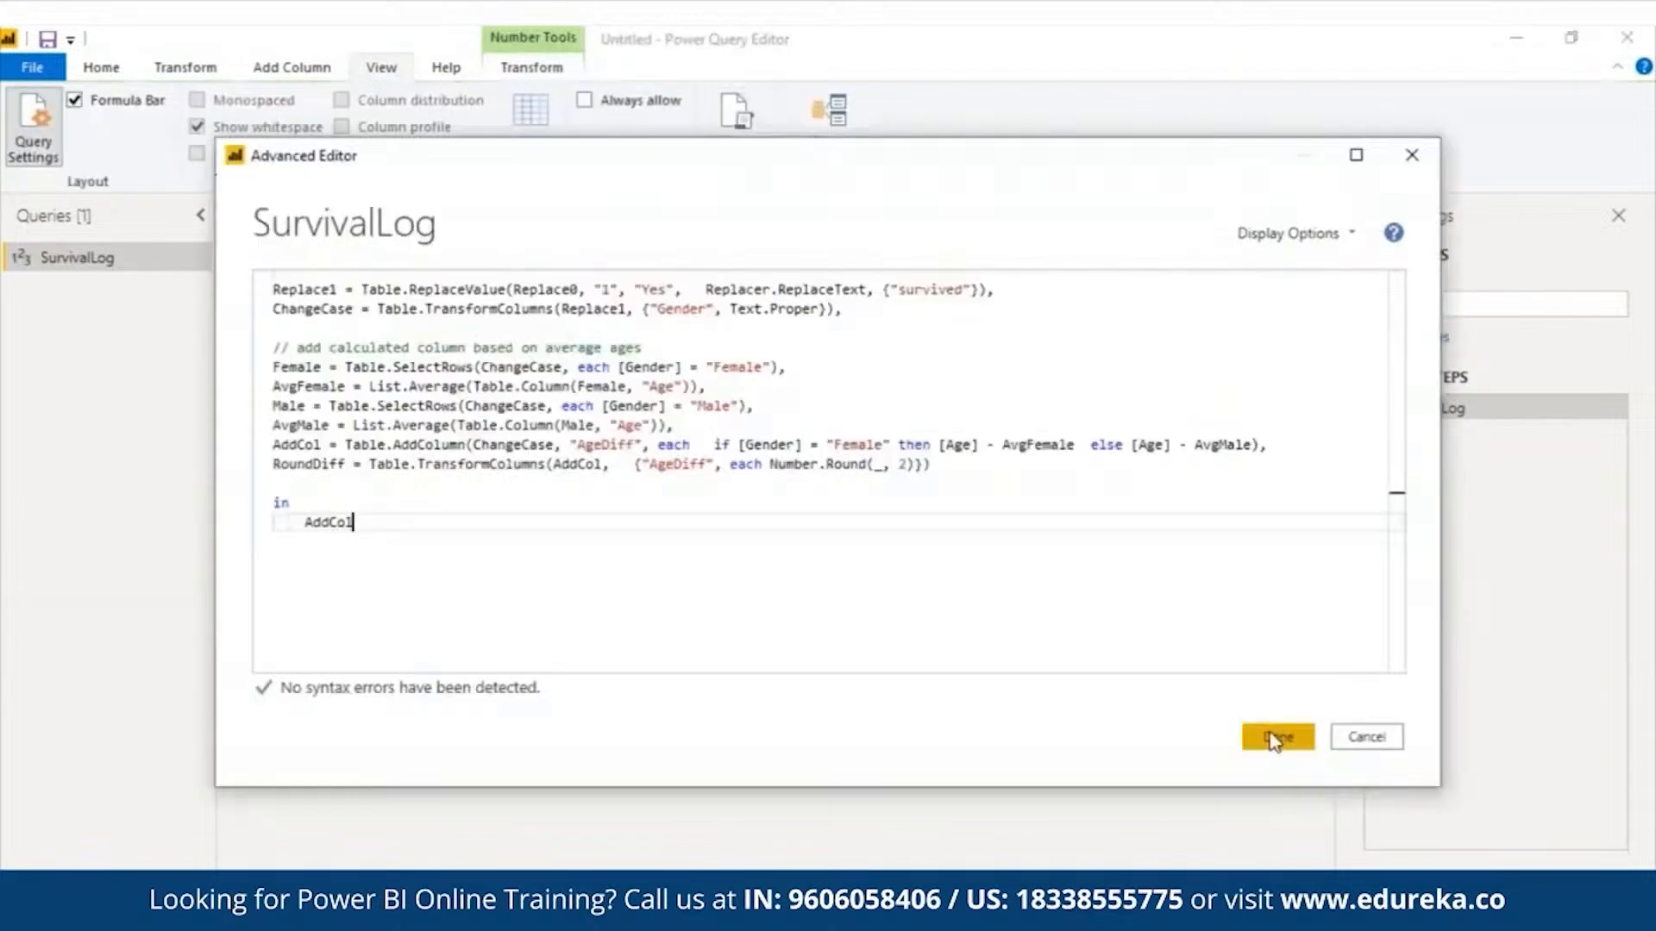
# - Commit the query code with AddCol as the returned name and inspect the AgeDiff column
pyautogui.click(1271, 734)
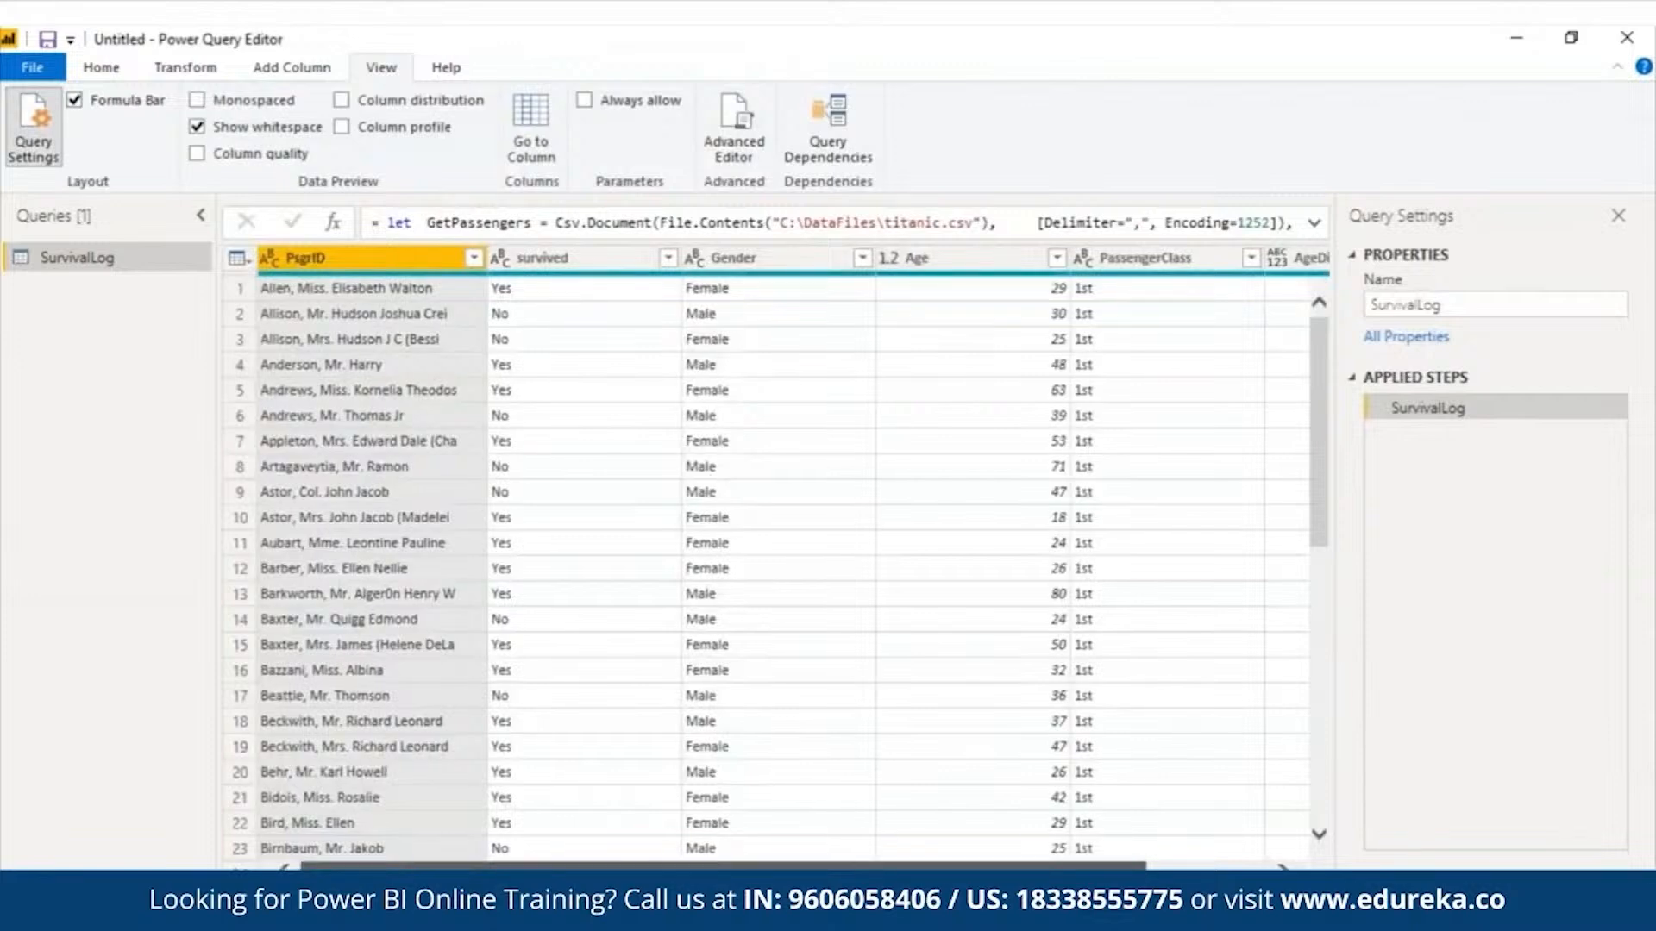
pyautogui.hscroll(3, 1307, 823)
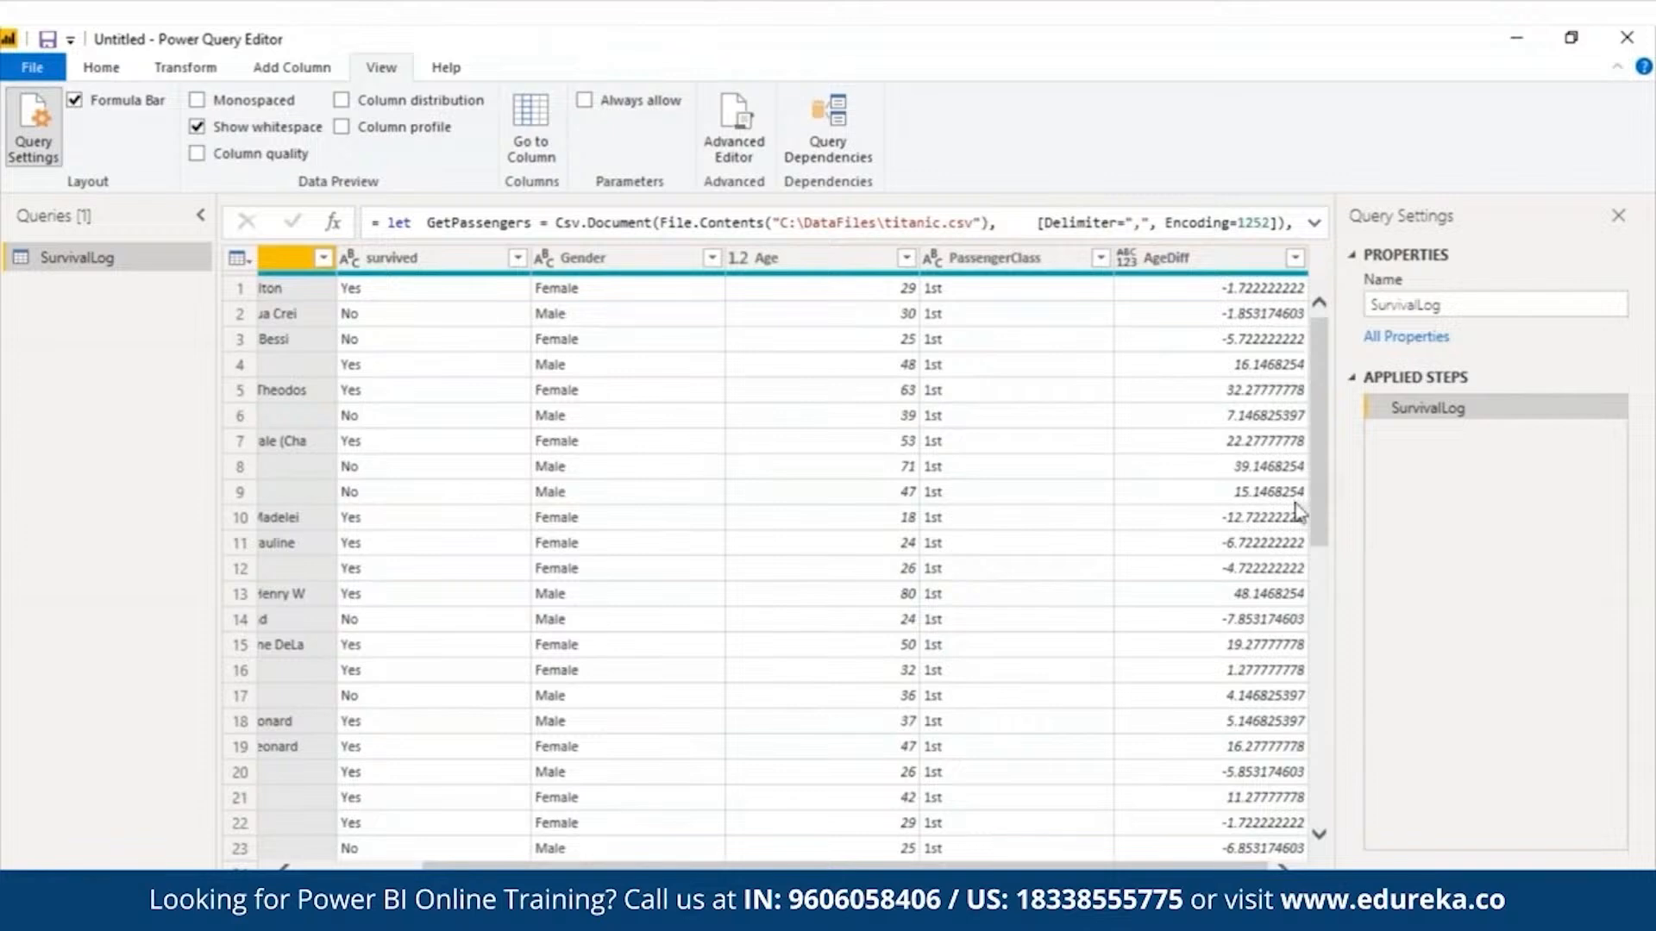
# - Reopen the query code and replace AddCol in the in block with RoundDiff
pyautogui.click(756, 125)
pyautogui.scroll(-5, 775, 473)
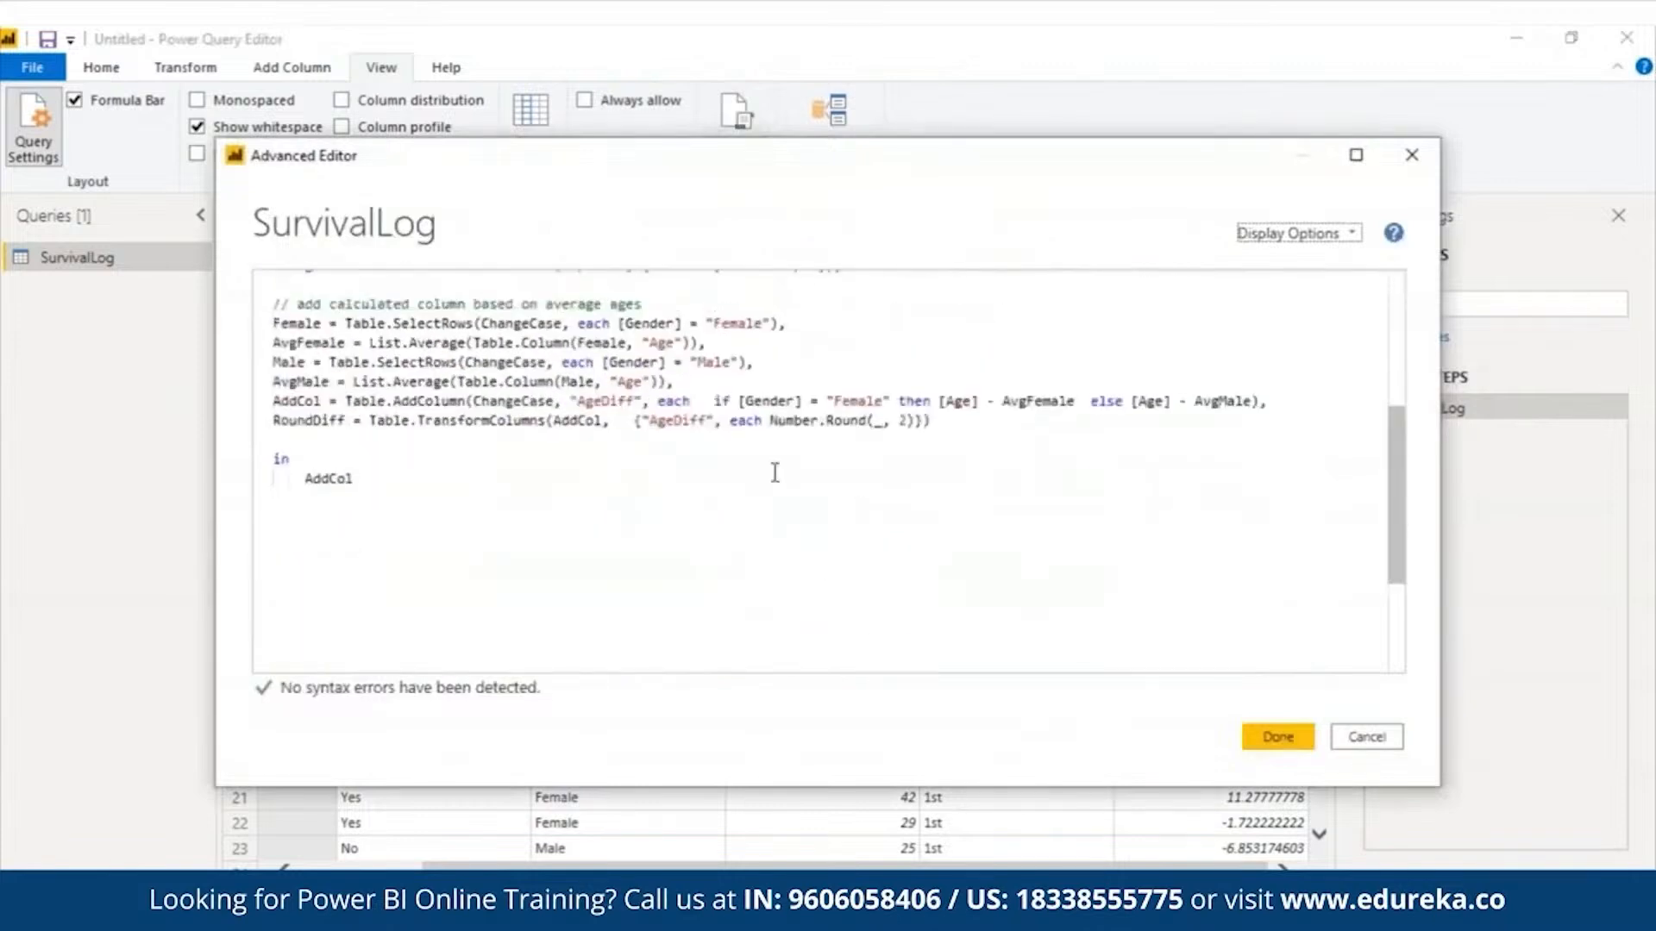
pyautogui.tripleClick(774, 401)
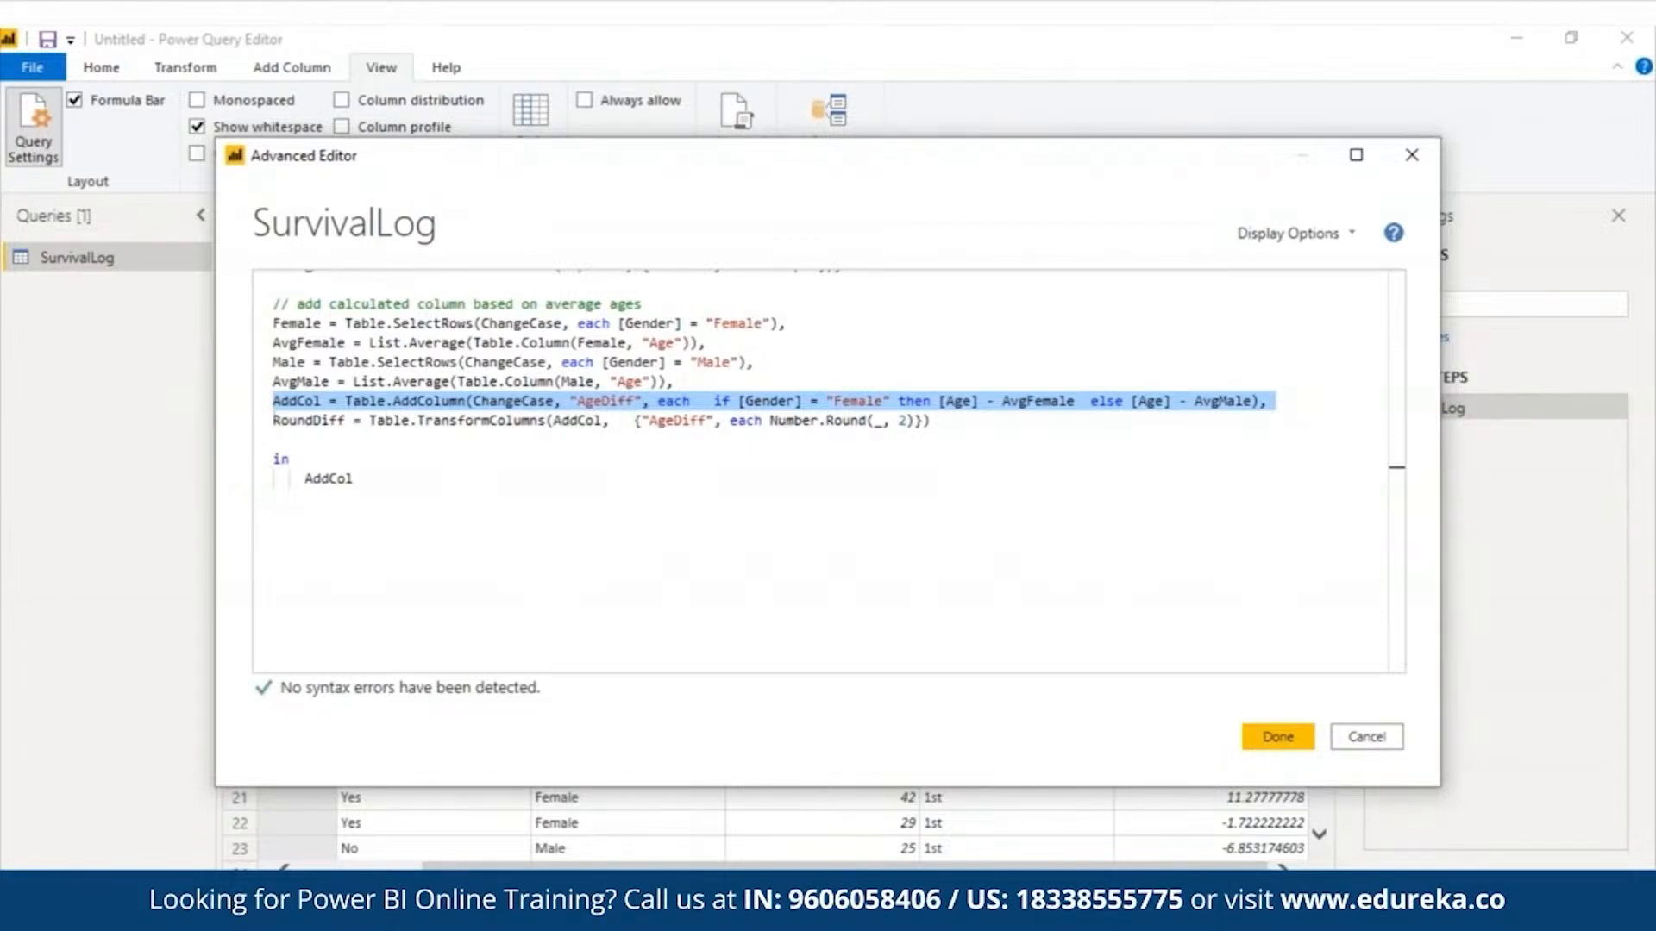
pyautogui.tripleClick(678, 422)
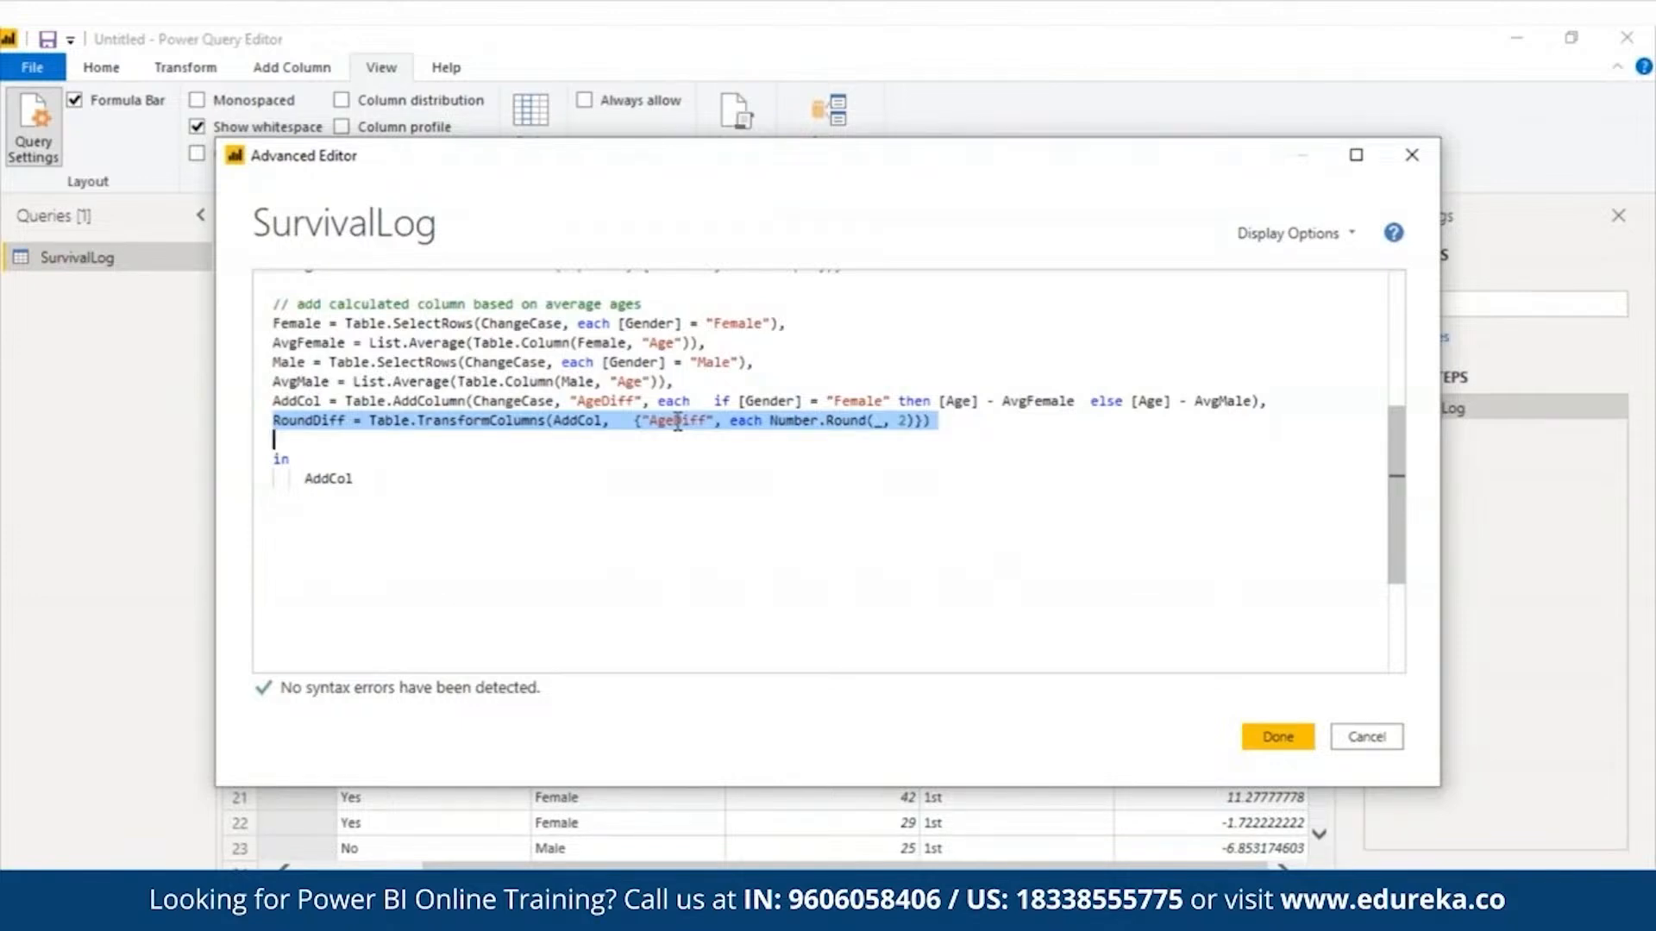
pyautogui.doubleClick(317, 479)
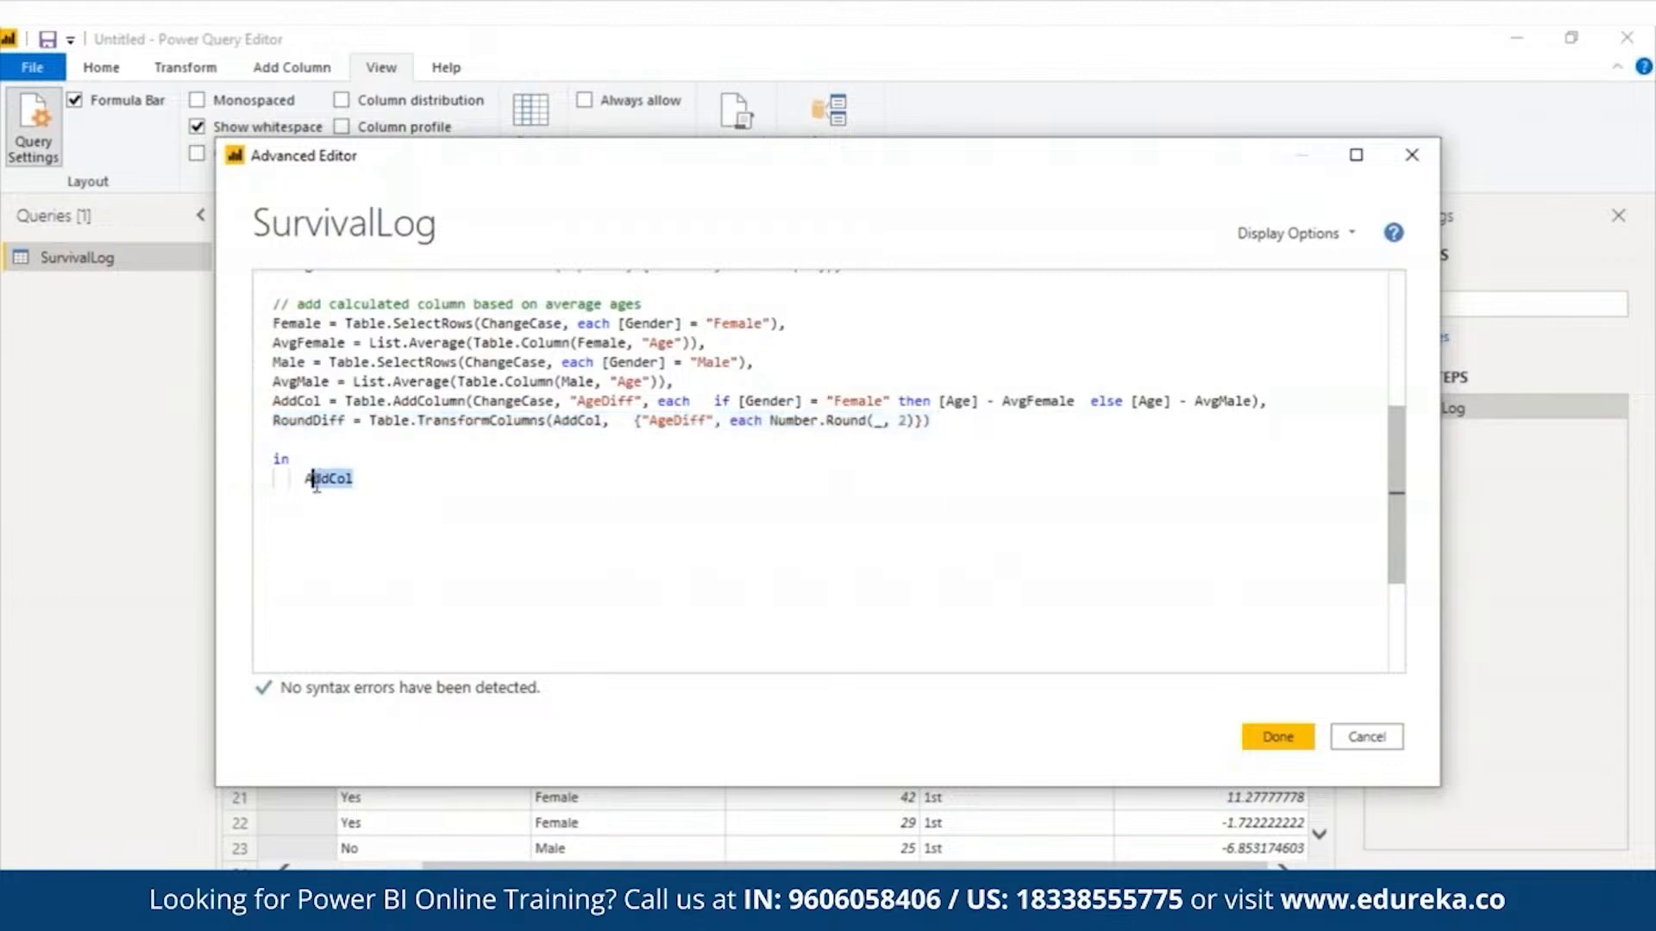
pyautogui.write('R')
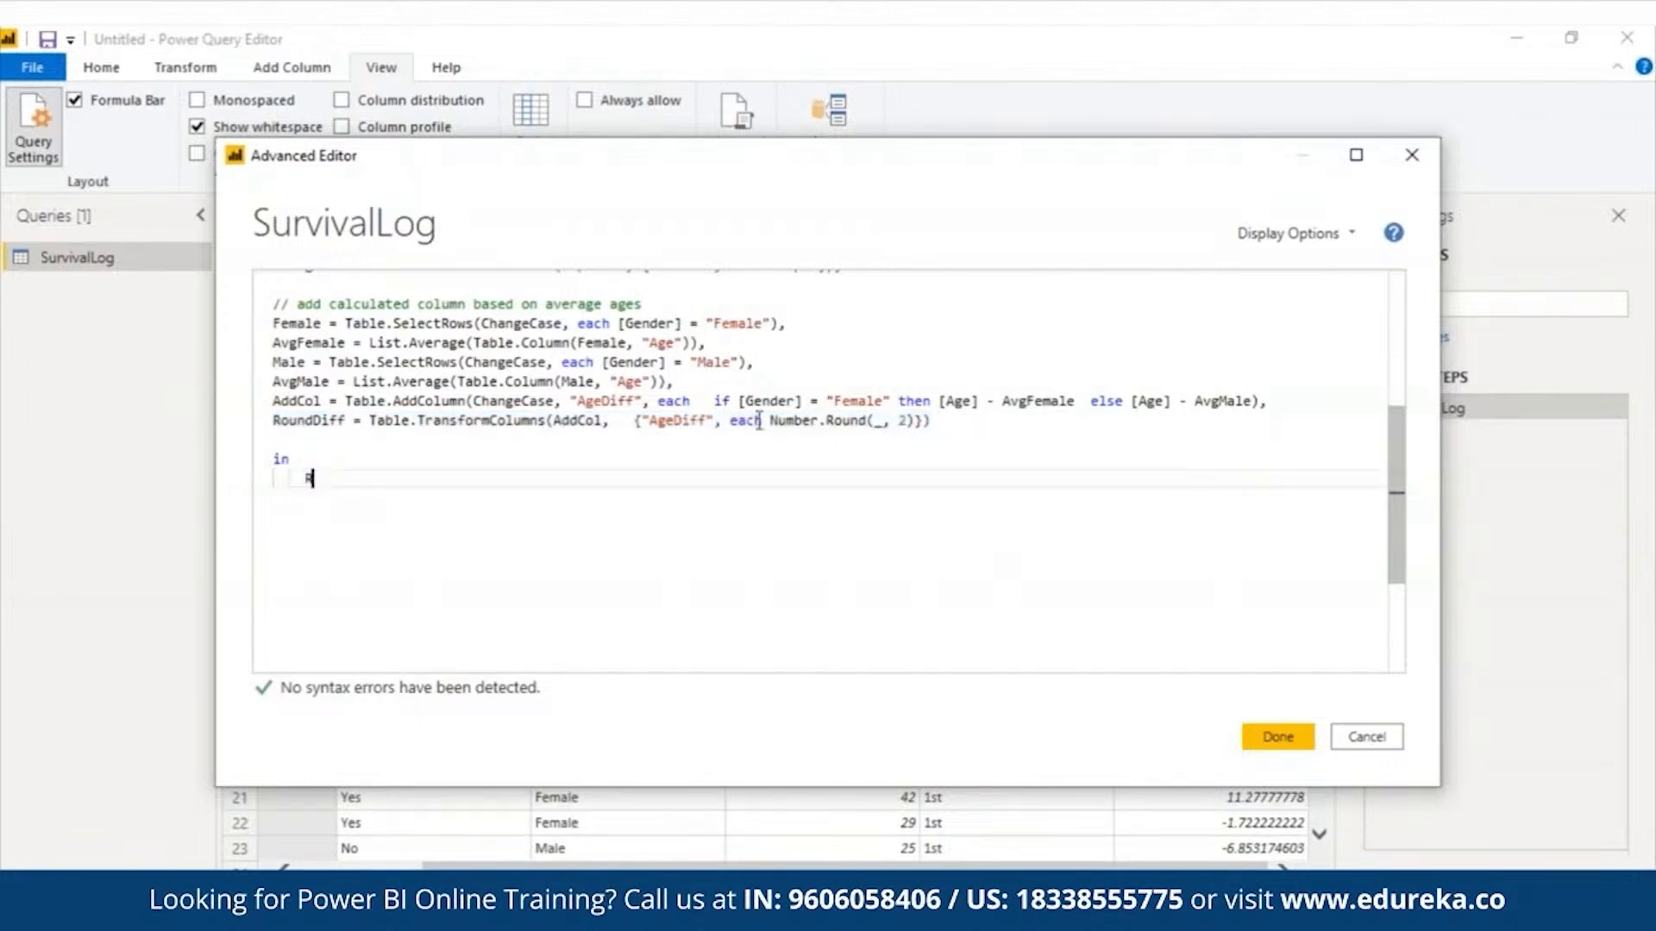
pyautogui.write('ound')
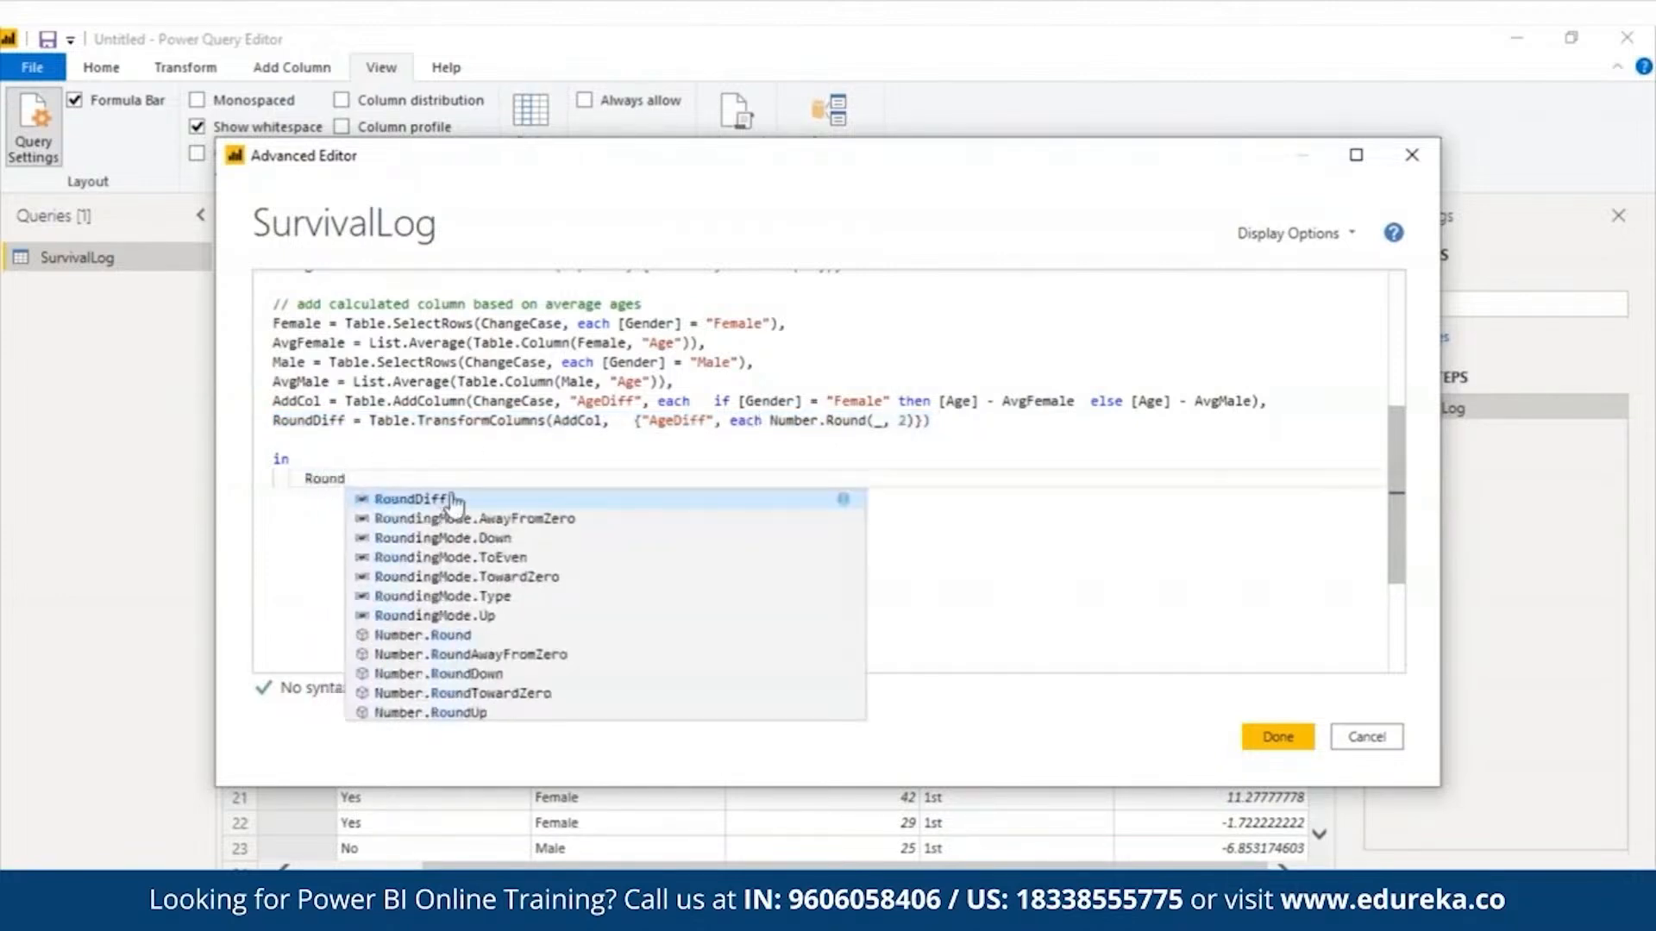
pyautogui.click(452, 500)
# - Enlarge the code window to review the whole SurvivalLog query and commit the code
pyautogui.moveTo(1395, 542); pyautogui.dragTo(1389, 436)
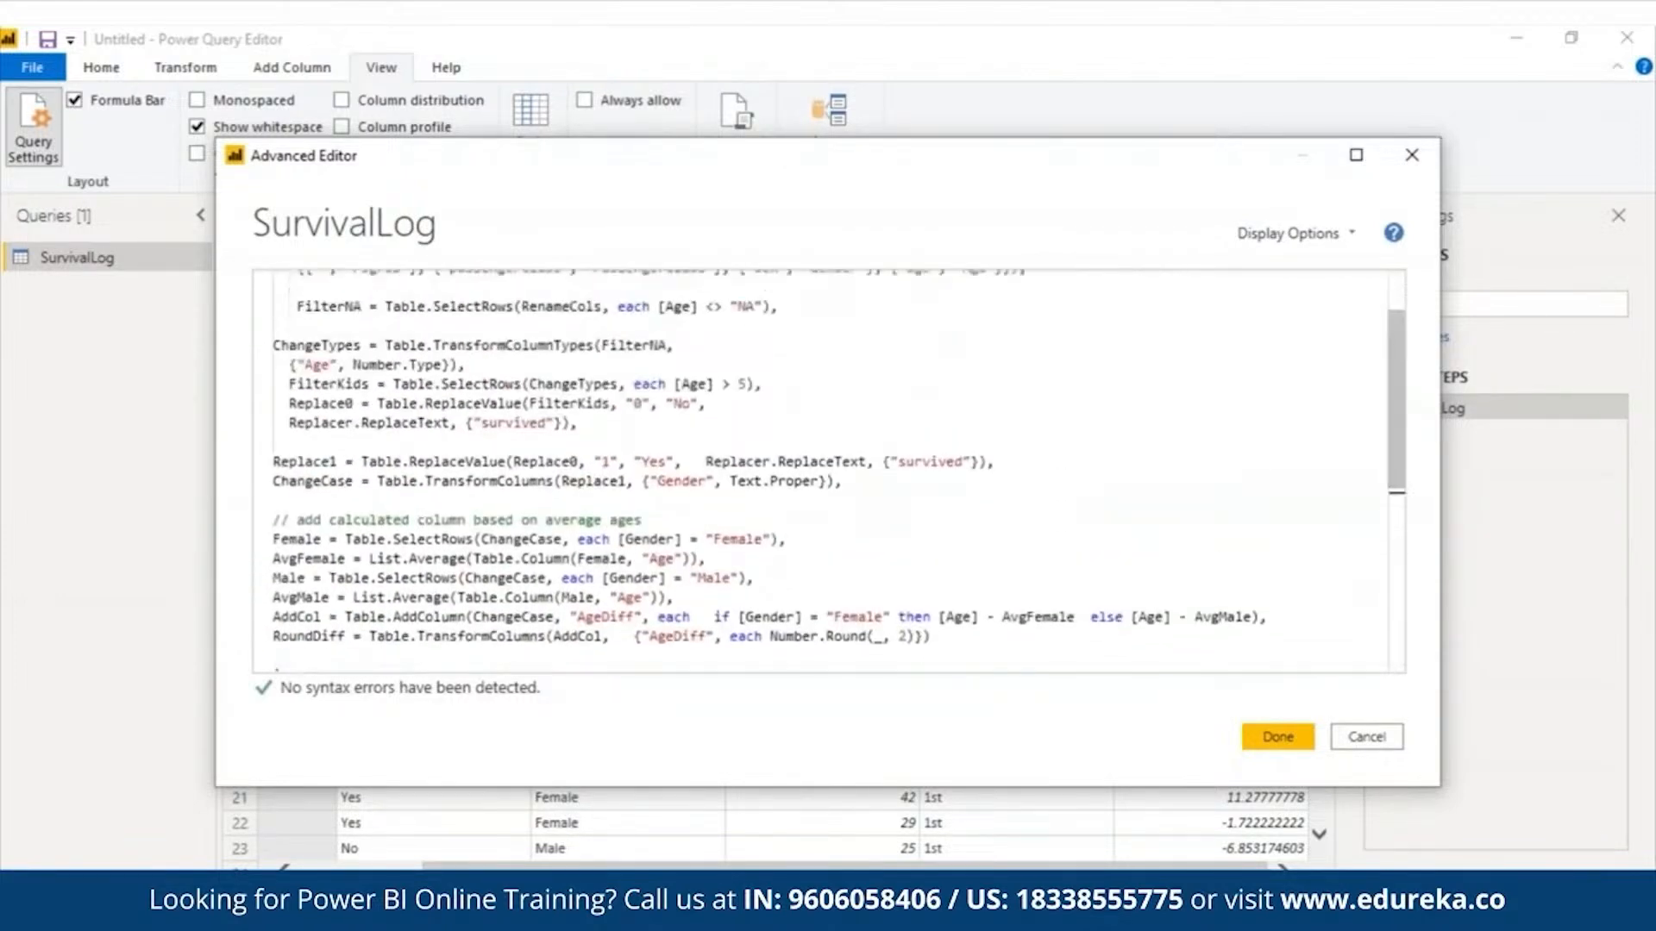
pyautogui.click(1356, 159)
pyautogui.moveTo(1615, 484); pyautogui.dragTo(1614, 431)
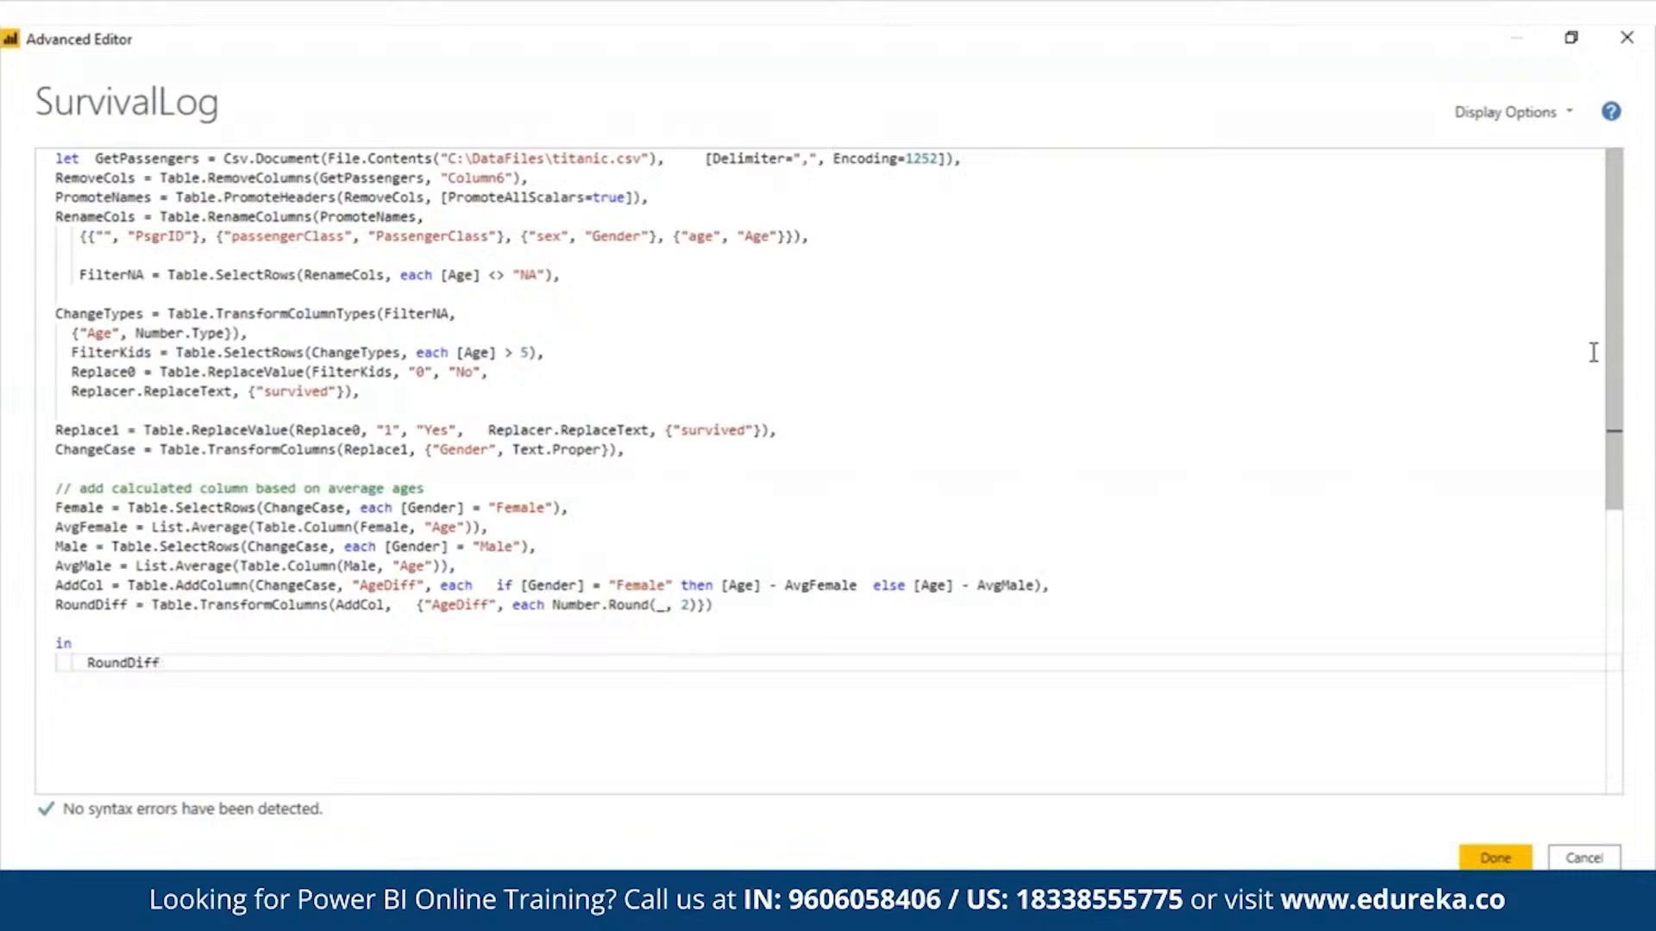
pyautogui.click(1496, 857)
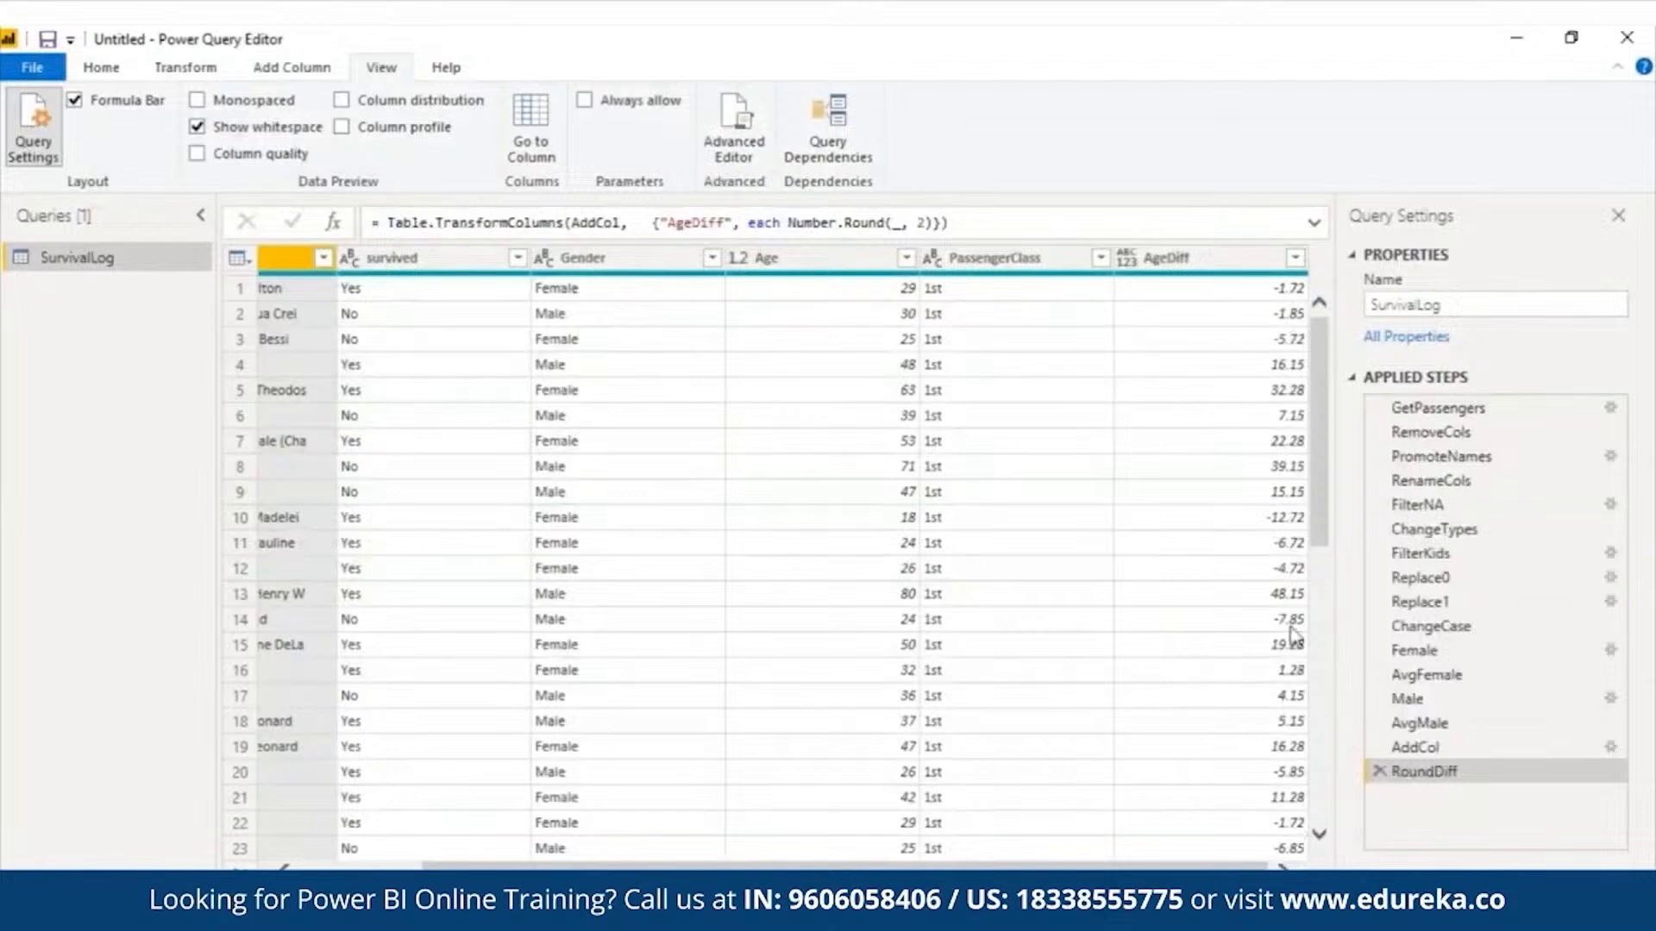
# - View the result of the AvgMale applied step and return to the RoundDiff step
pyautogui.moveTo(1078, 866); pyautogui.dragTo(1113, 866)
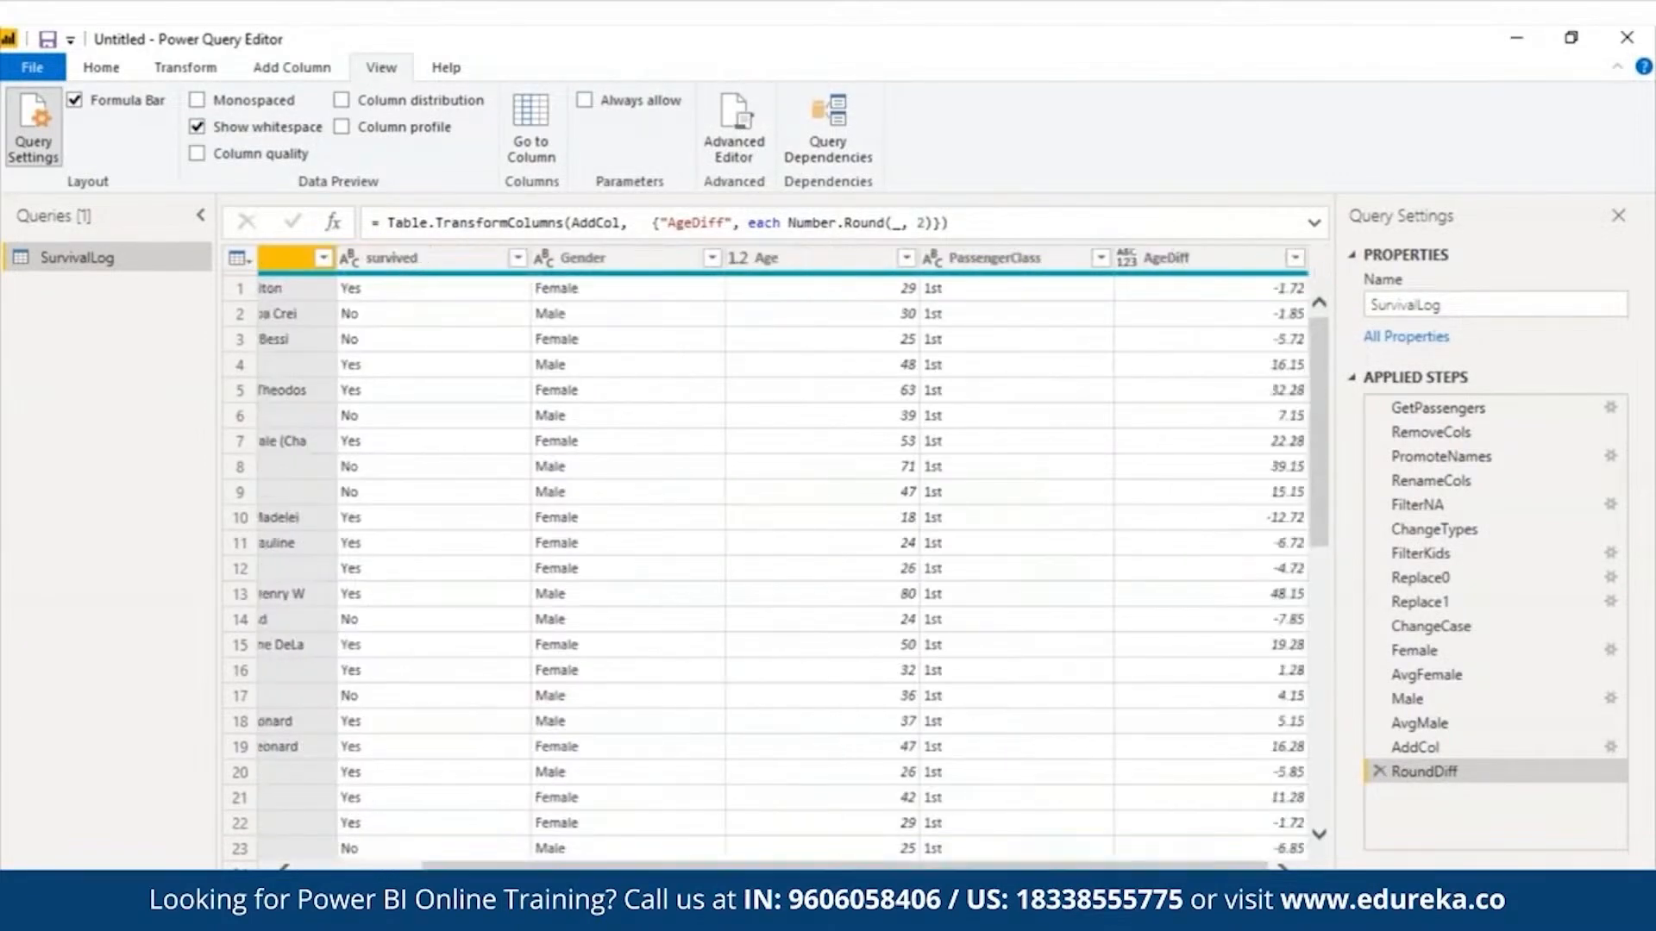
pyautogui.click(1455, 721)
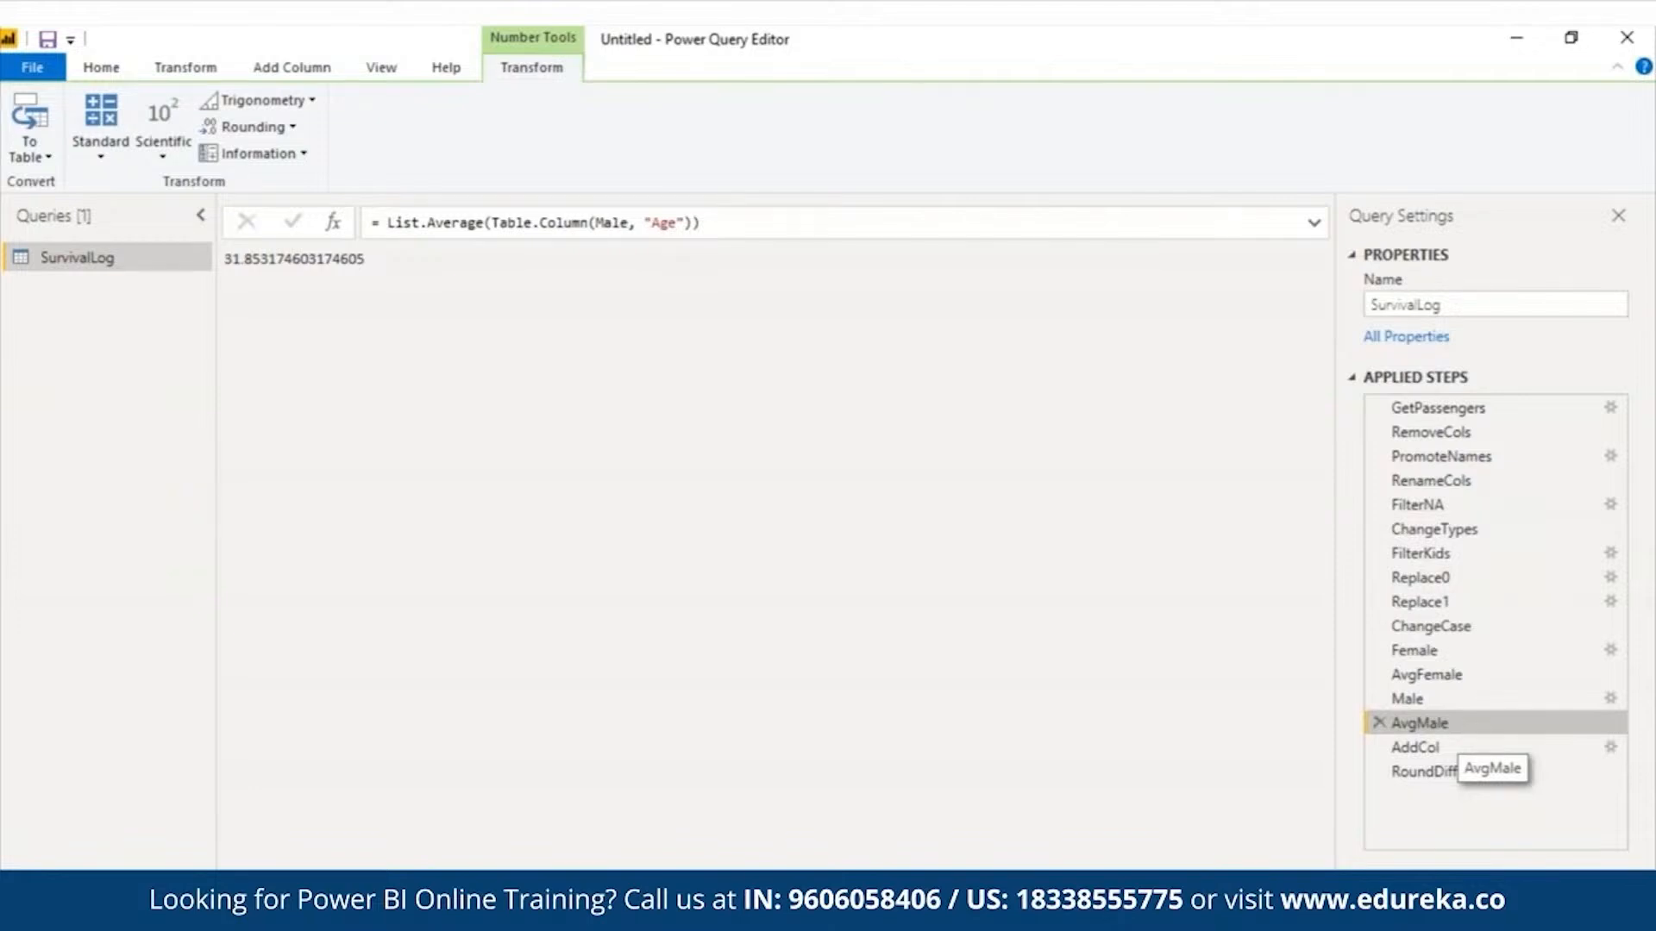
pyautogui.click(1457, 772)
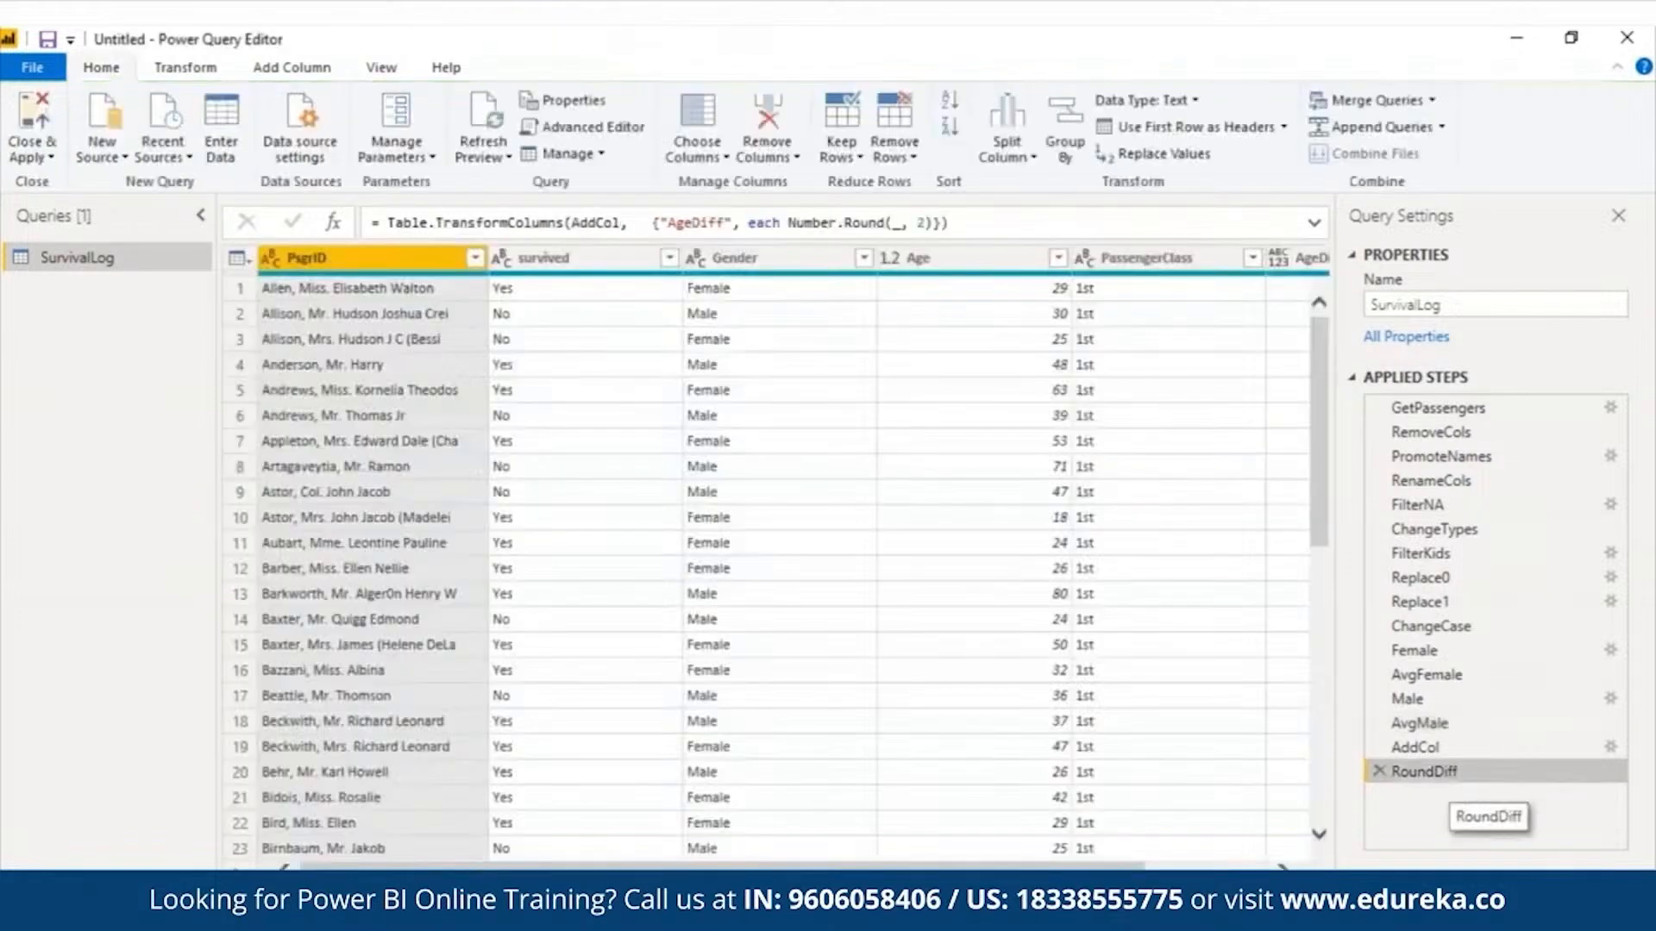